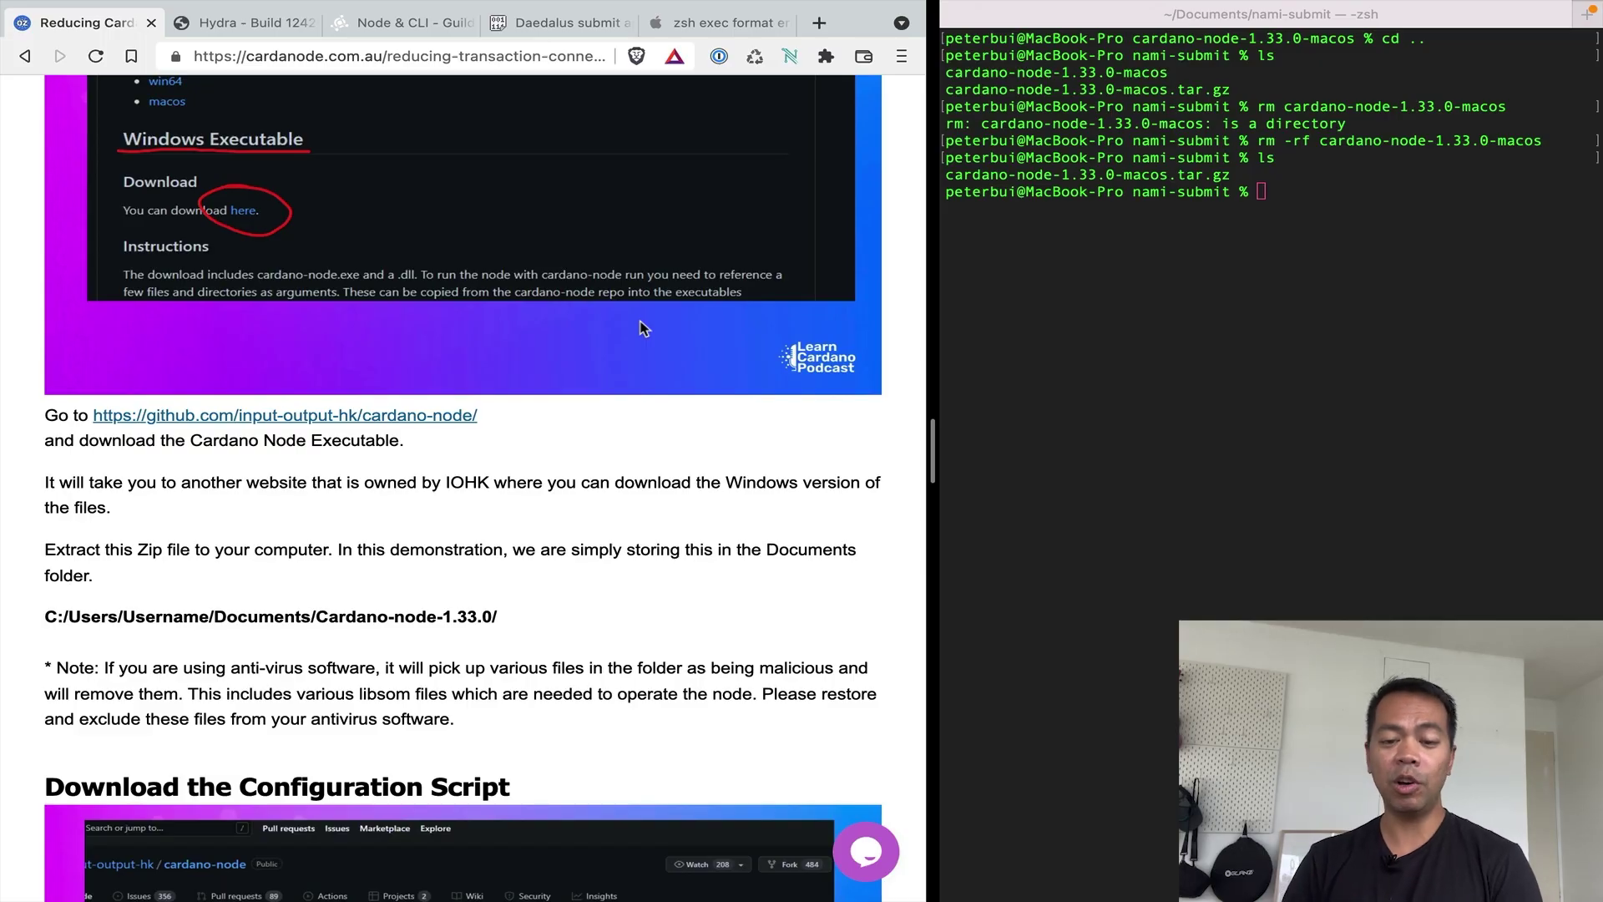
Scroll the cardanode.com.au article down to the Nami custom-node and 'Test with a Transaction' steps.
{"action": "scroll", "coordinate": [643, 329], "scroll_direction": "down", "scroll_amount": 7}
{"action": "scroll", "coordinate": [643, 336], "scroll_direction": "down", "scroll_amount": 5}
{"action": "scroll", "coordinate": [568, 292], "scroll_direction": "up", "scroll_amount": 10}
{"action": "scroll", "coordinate": [486, 240], "scroll_direction": "down", "scroll_amount": 12}
{"action": "scroll", "coordinate": [486, 240], "scroll_direction": "down", "scroll_amount": 20}
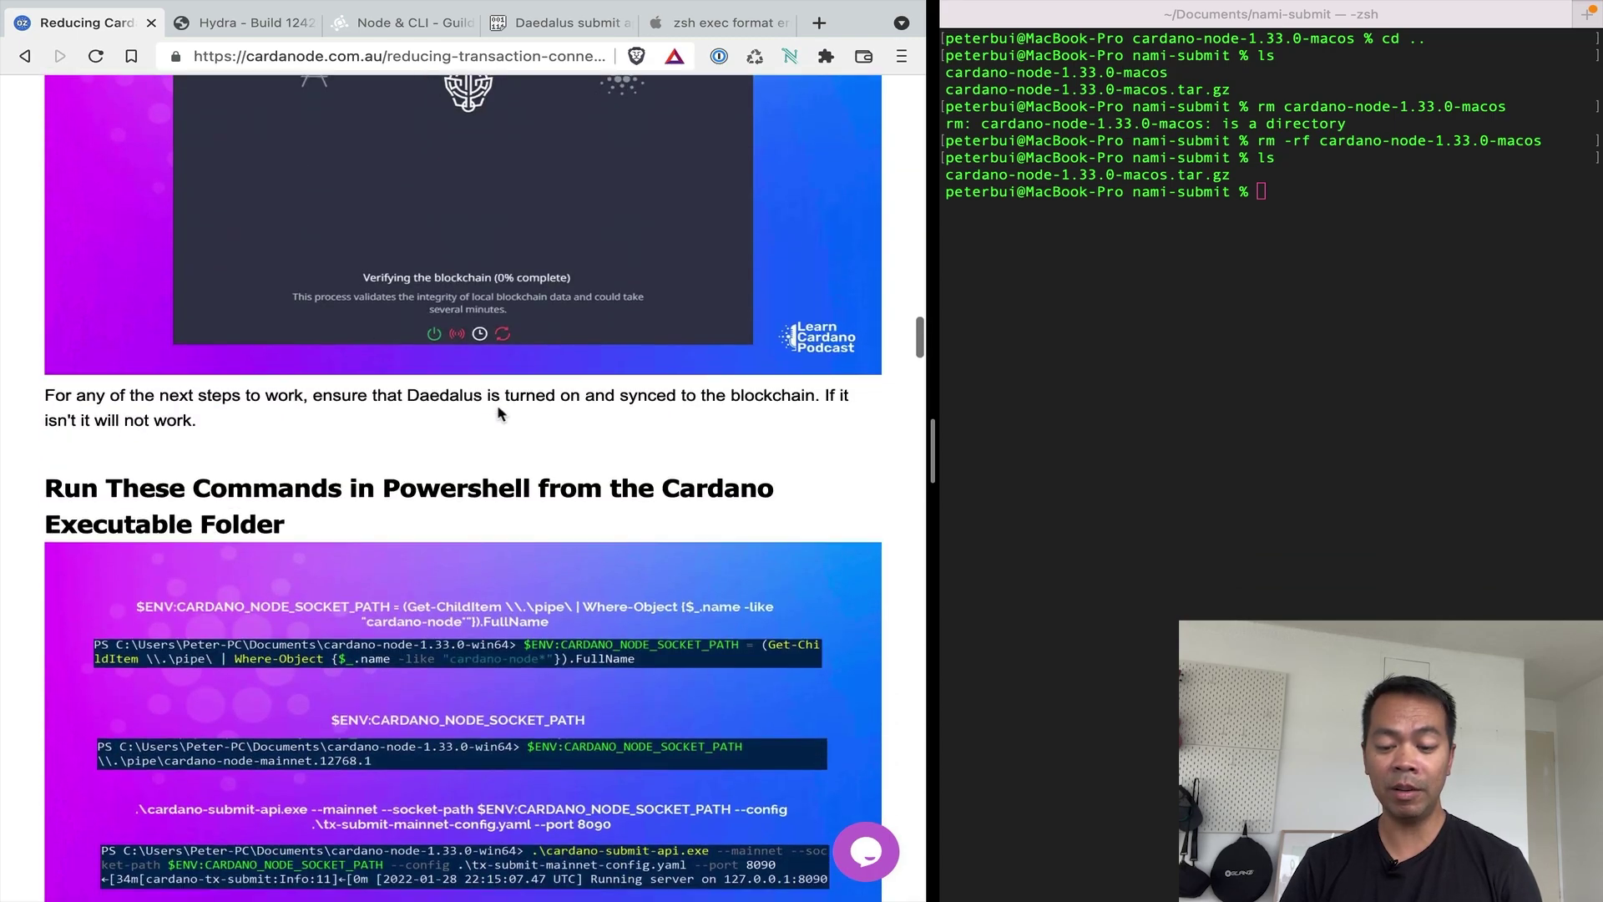
{"action": "scroll", "coordinate": [497, 414], "scroll_direction": "down", "scroll_amount": 15}
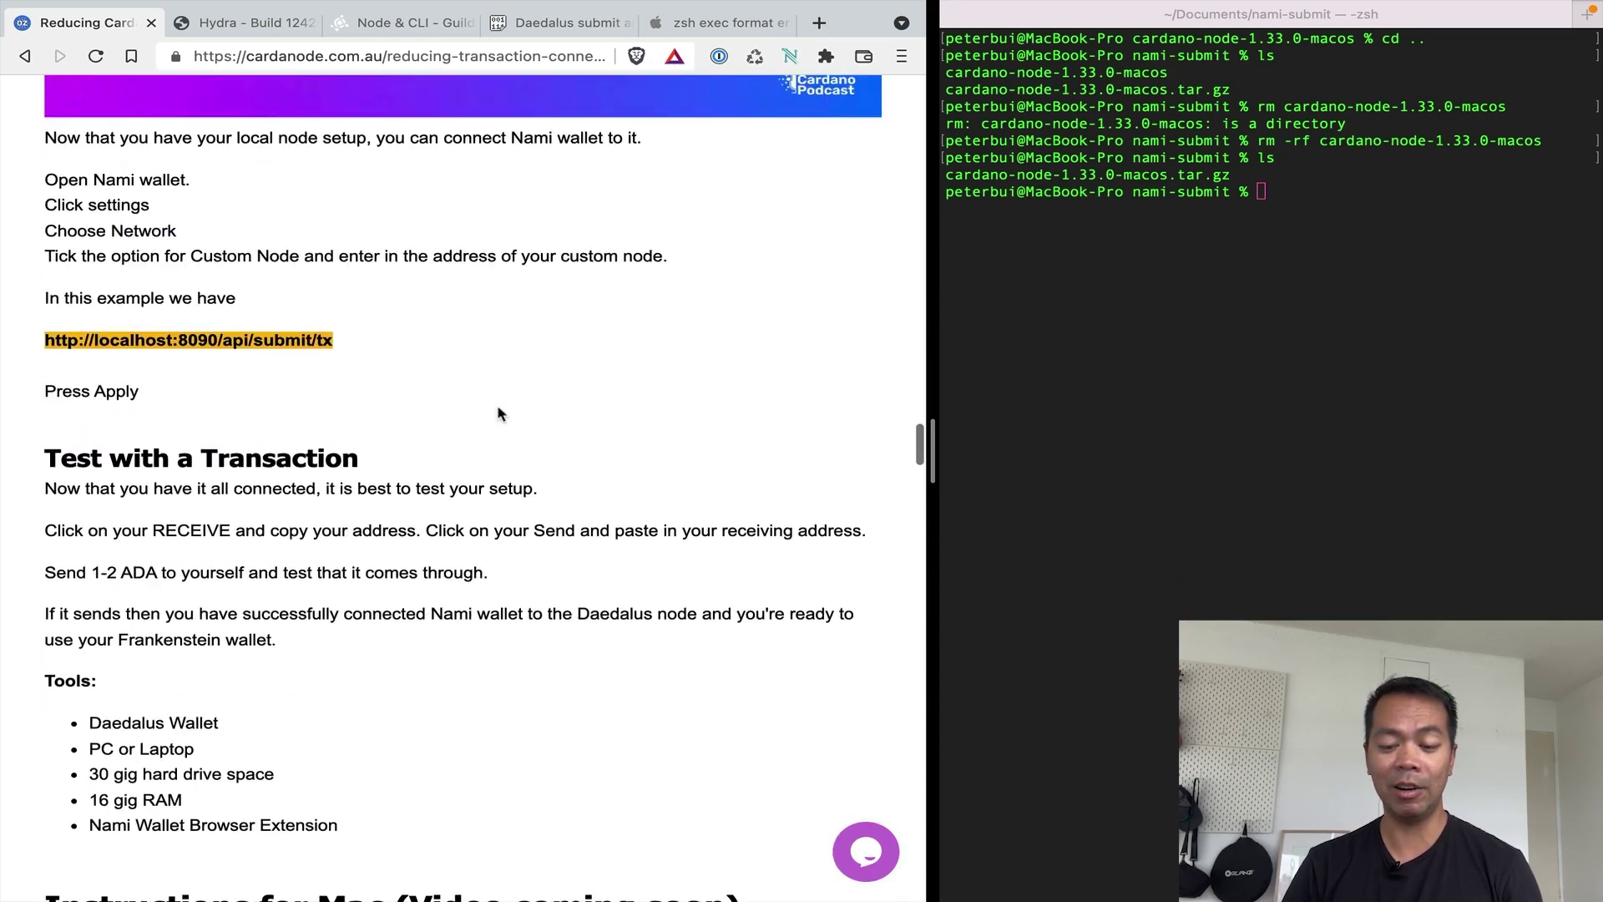
{"action": "scroll", "coordinate": [387, 416], "scroll_direction": "down", "scroll_amount": 8}
{"action": "scroll", "coordinate": [501, 417], "scroll_direction": "up", "scroll_amount": 3}
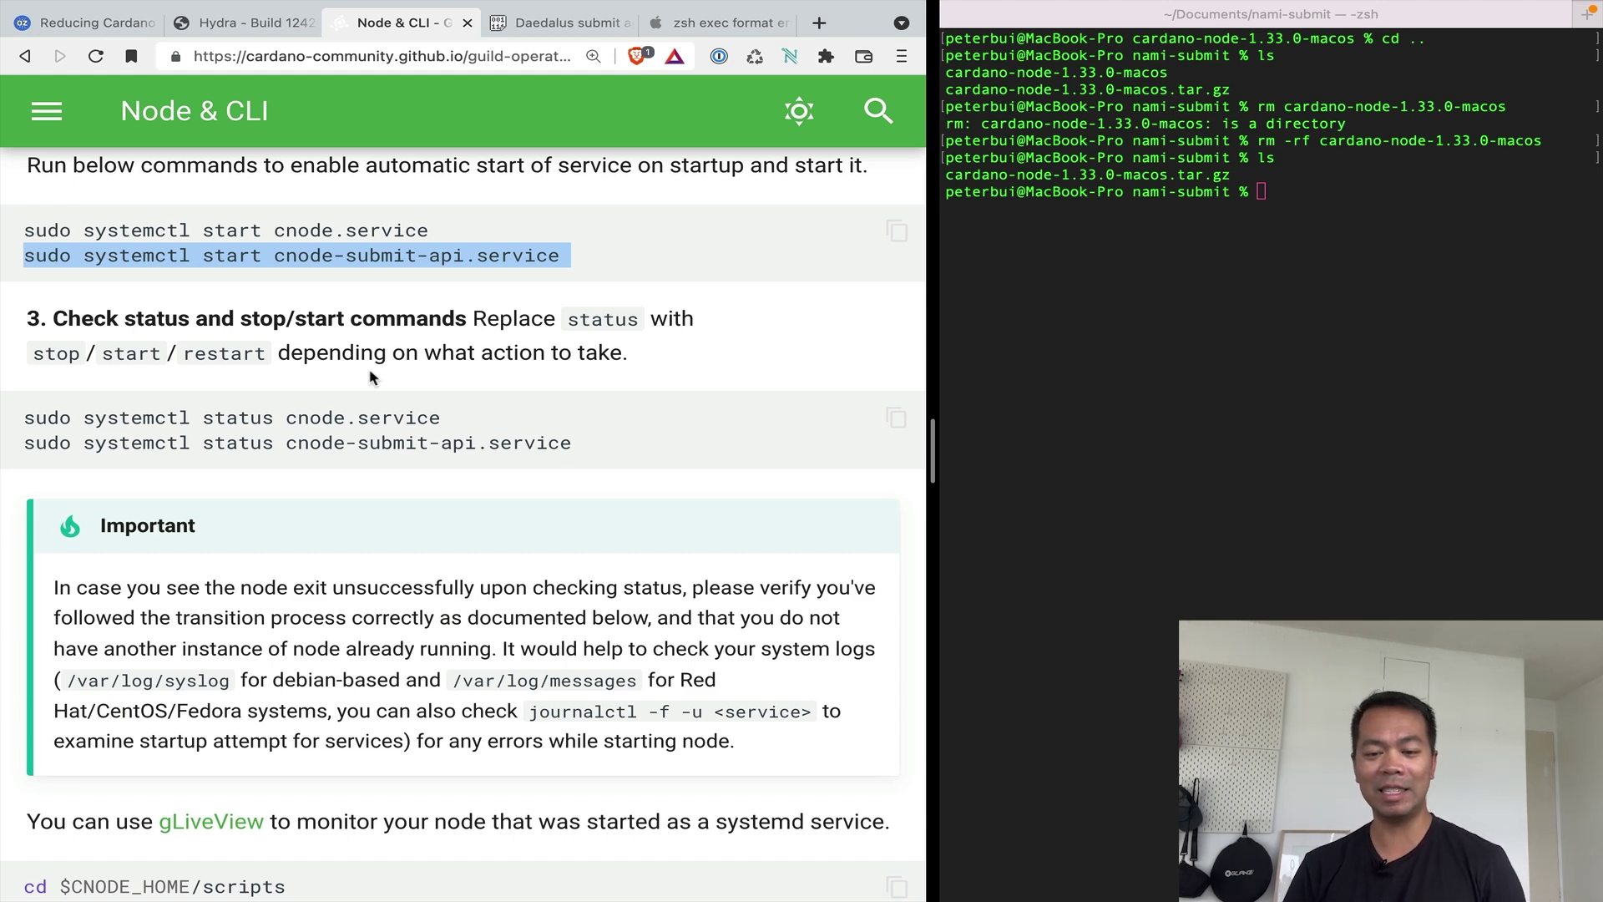
{"action": "scroll", "coordinate": [334, 409], "scroll_direction": "up", "scroll_amount": 3}
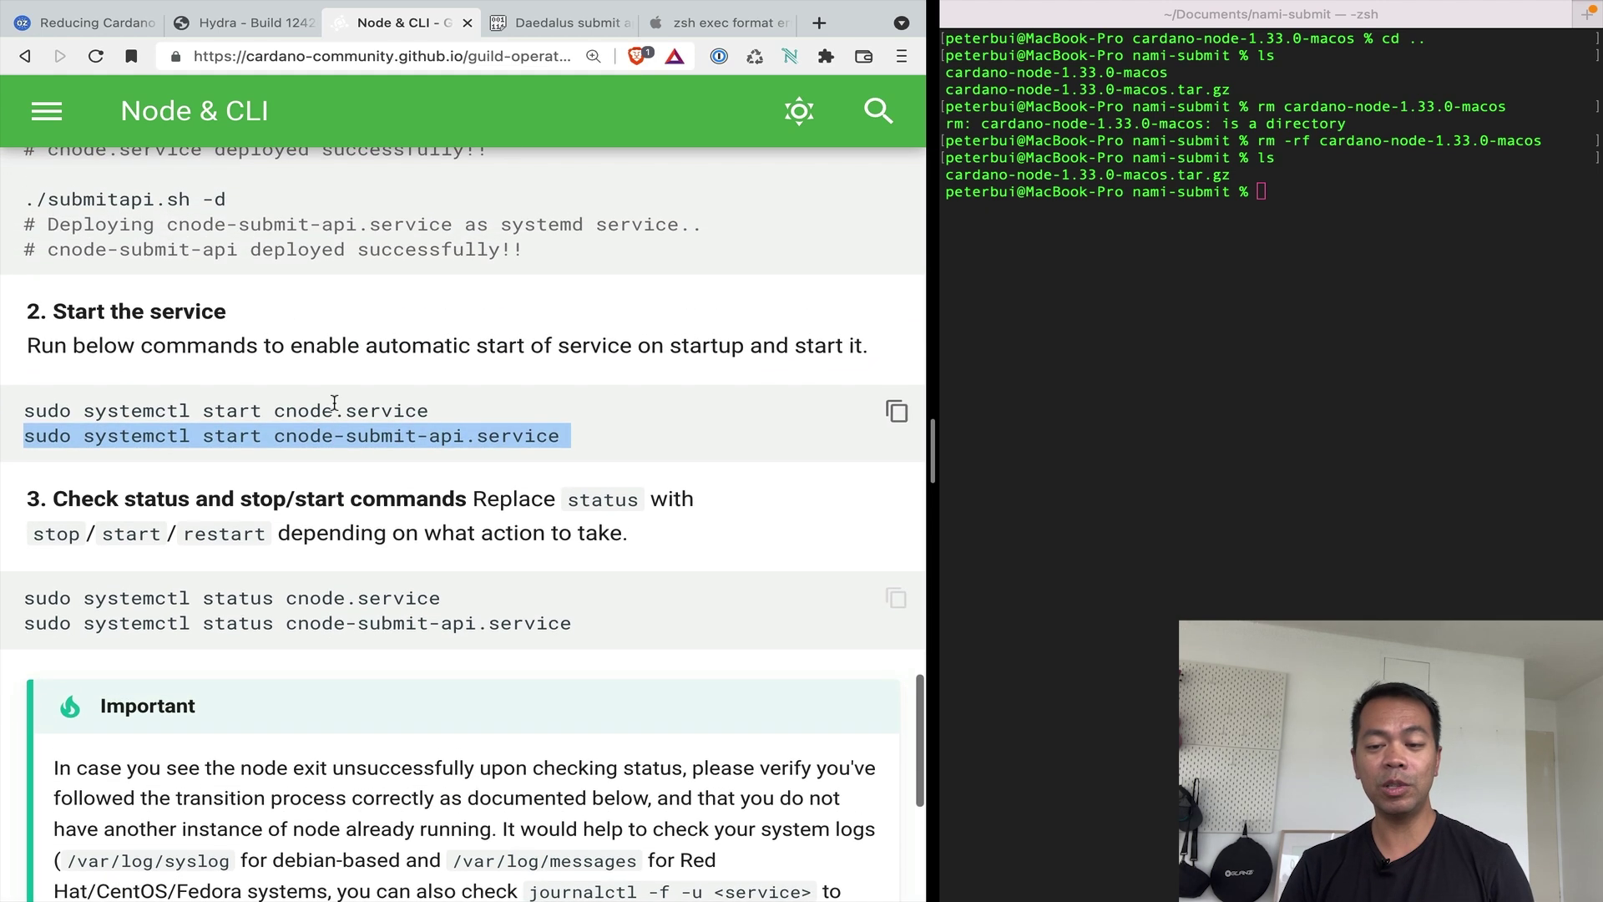
{"action": "scroll", "coordinate": [326, 418], "scroll_direction": "up", "scroll_amount": 2}
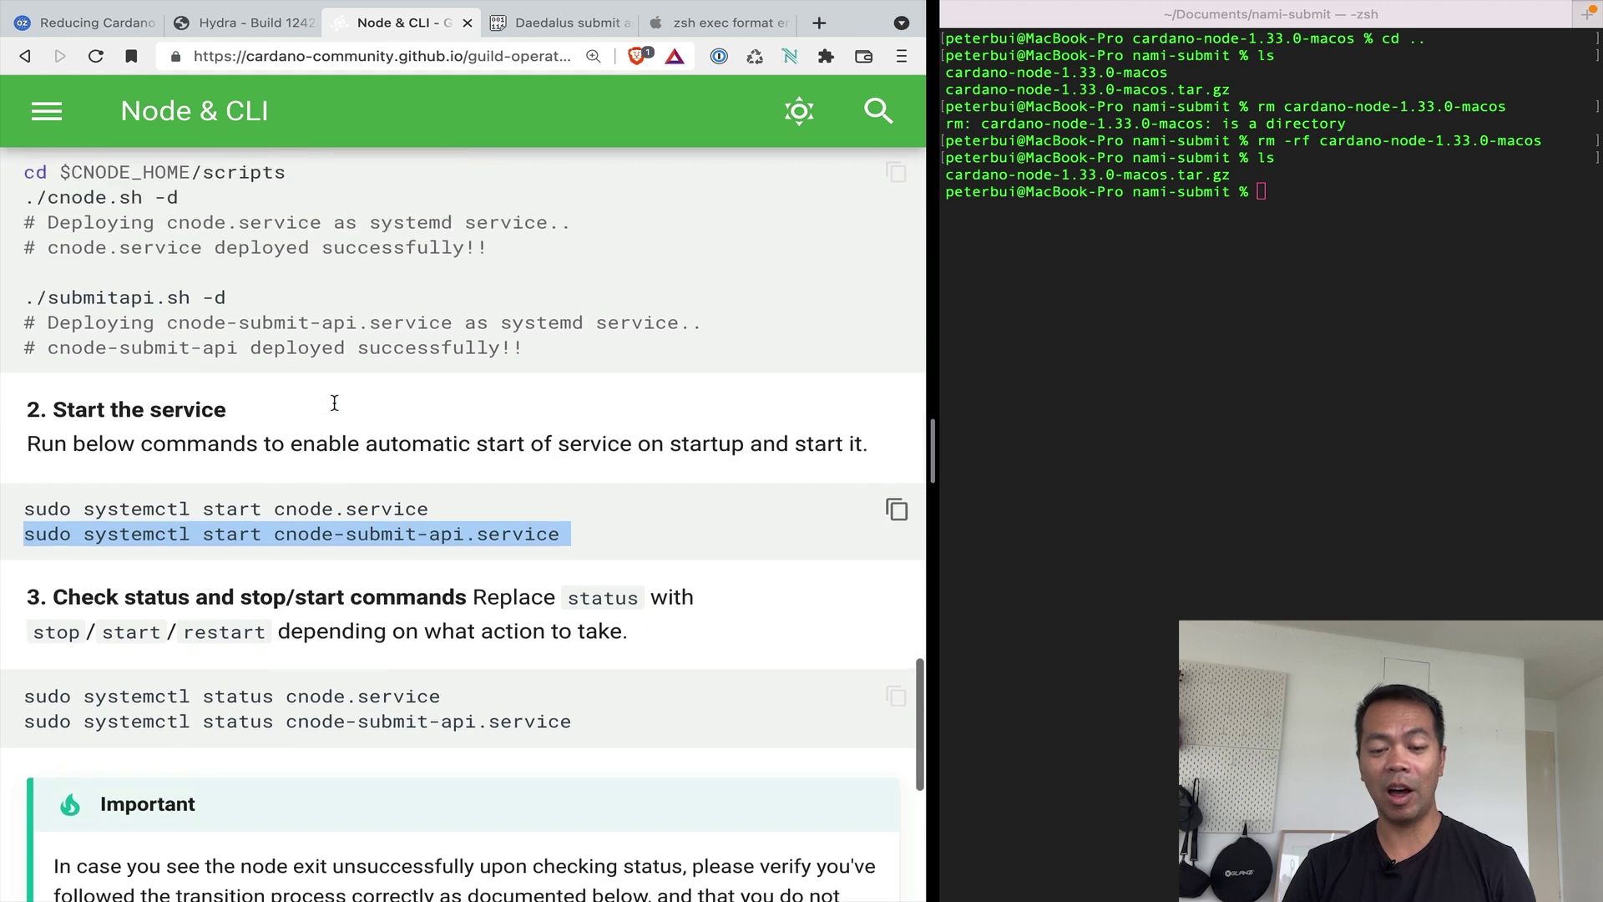
{"action": "triple_click", "coordinate": [247, 532]}
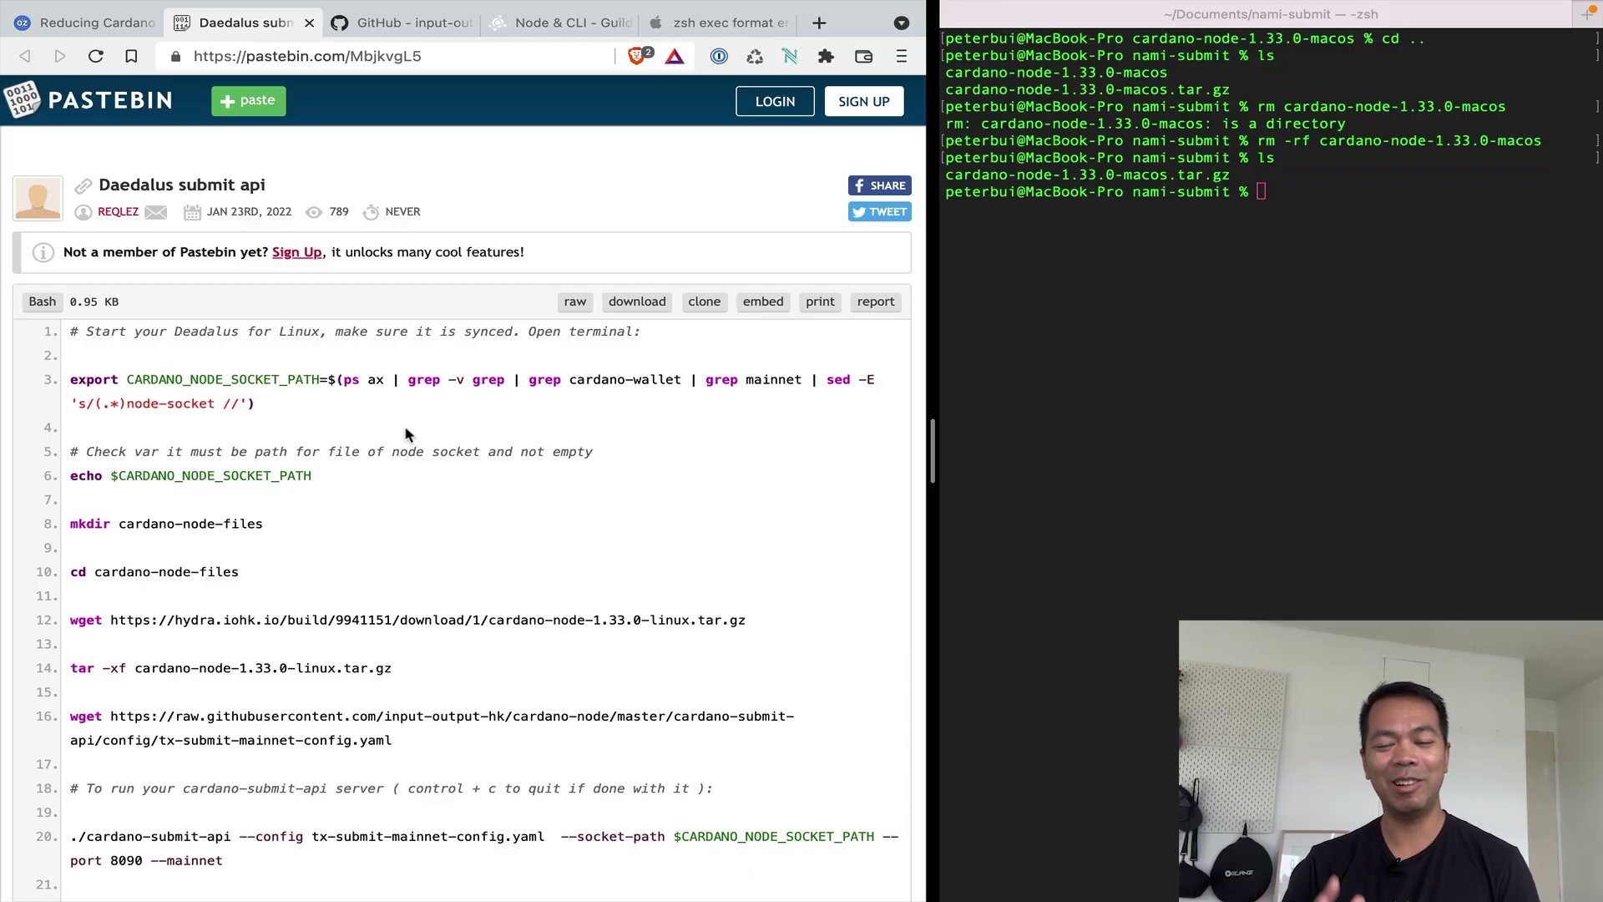
Clear the terminal and select the CARDANO_NODE_SOCKET_PATH export line on line 3 of the paste.
{"action": "left_click", "coordinate": [1068, 395]}
{"action": "type", "text": "clear"}
{"action": "key", "text": "Return"}
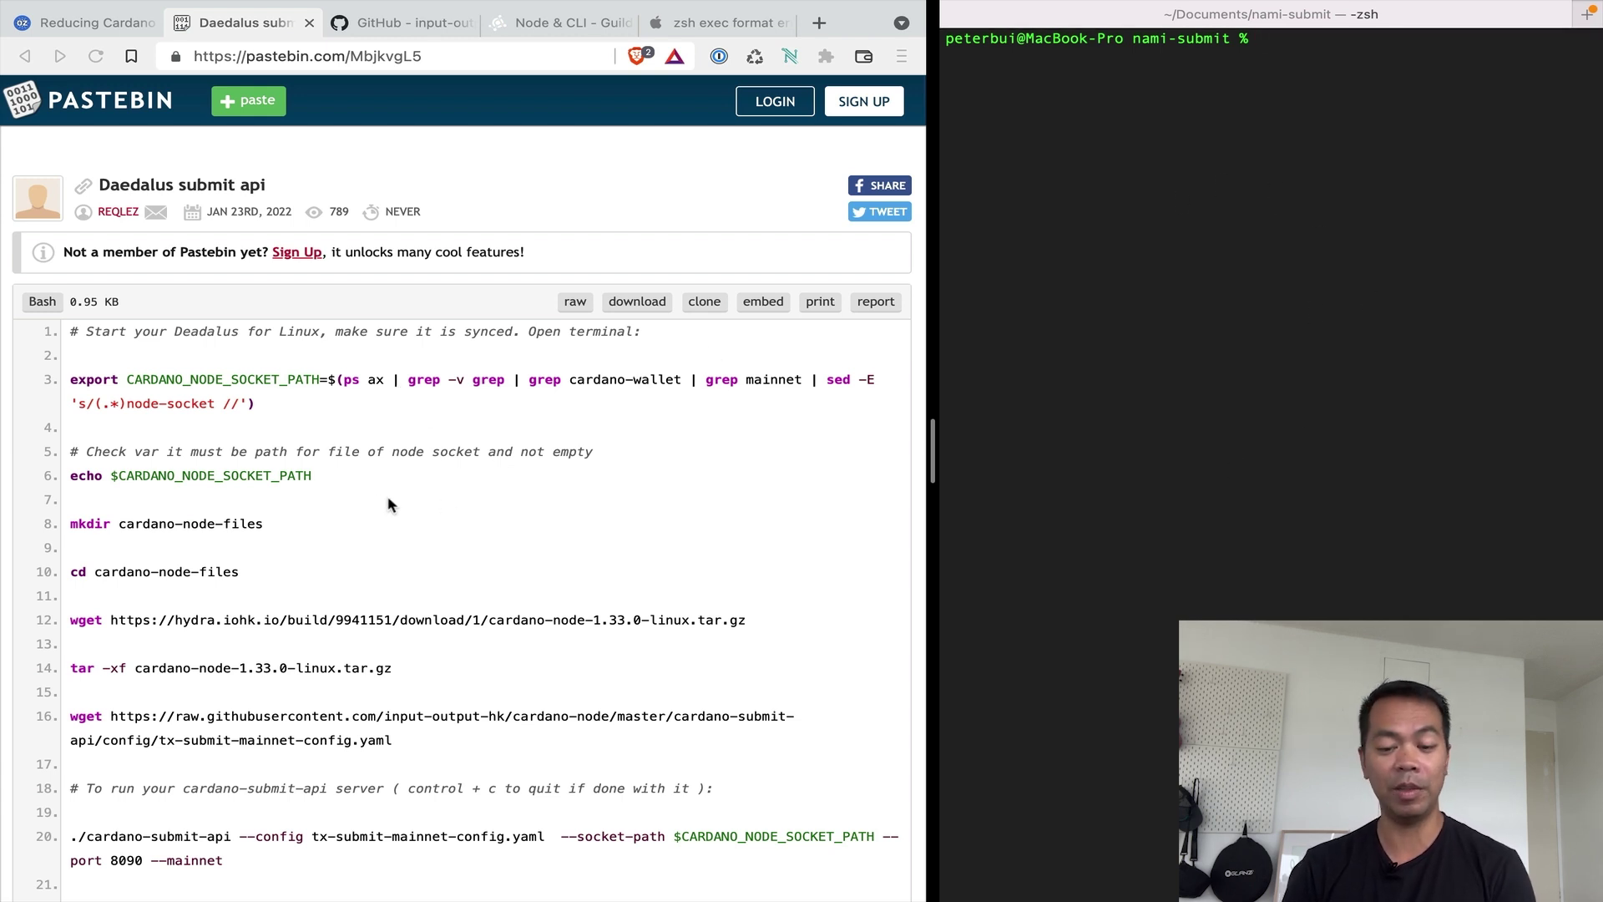
{"action": "triple_click", "coordinate": [288, 382]}
{"action": "key", "text": "super+c"}
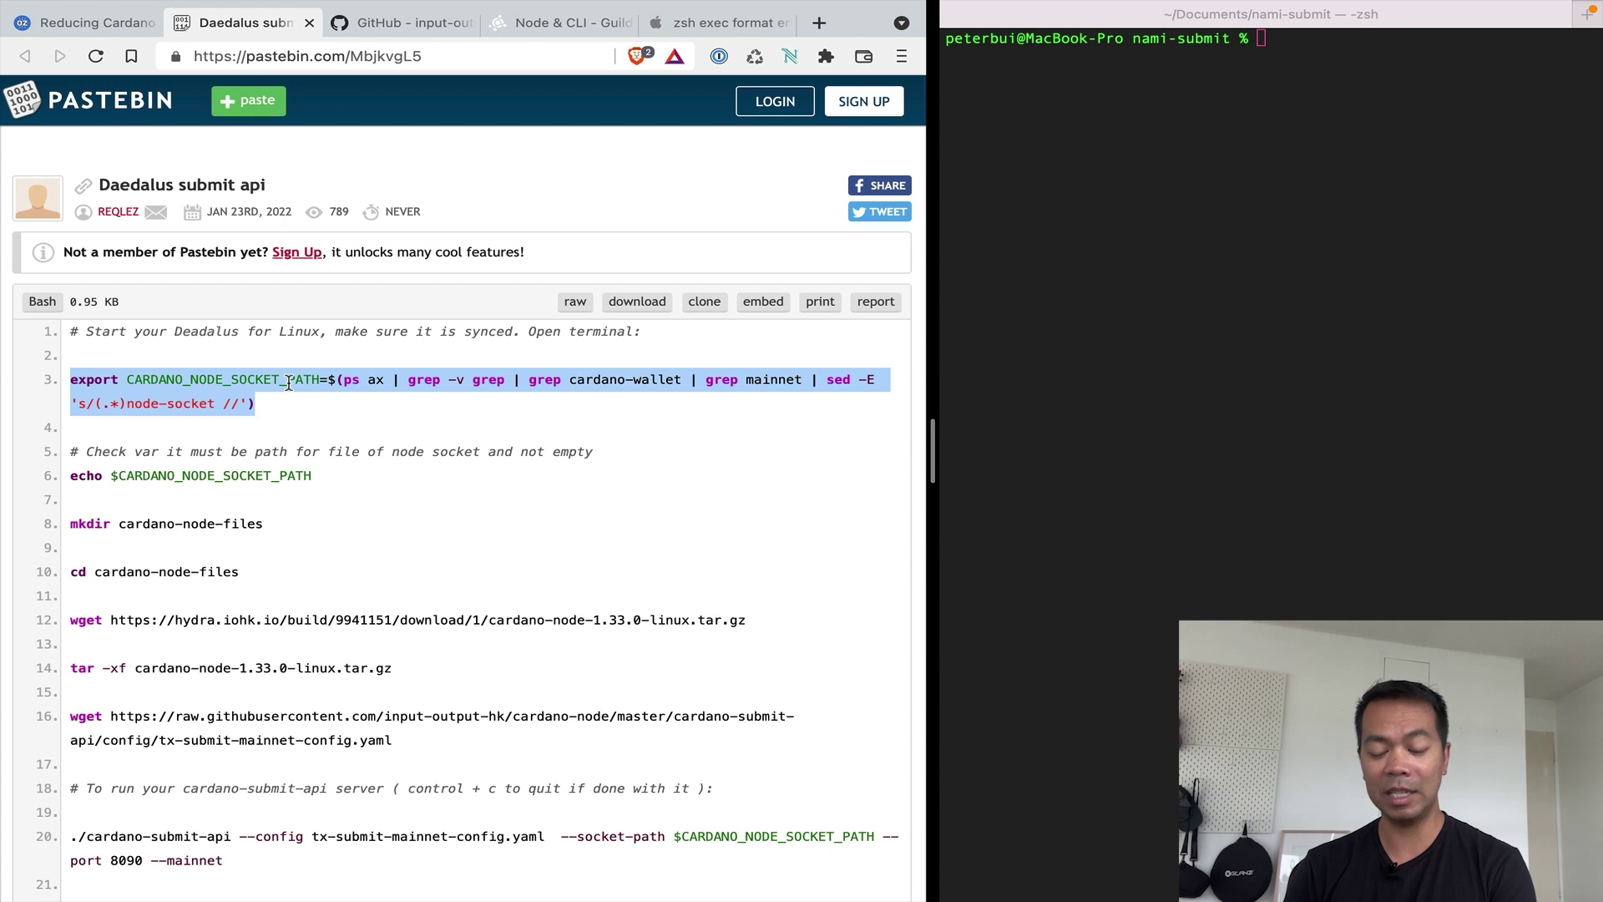
{"action": "left_click", "coordinate": [1186, 376]}
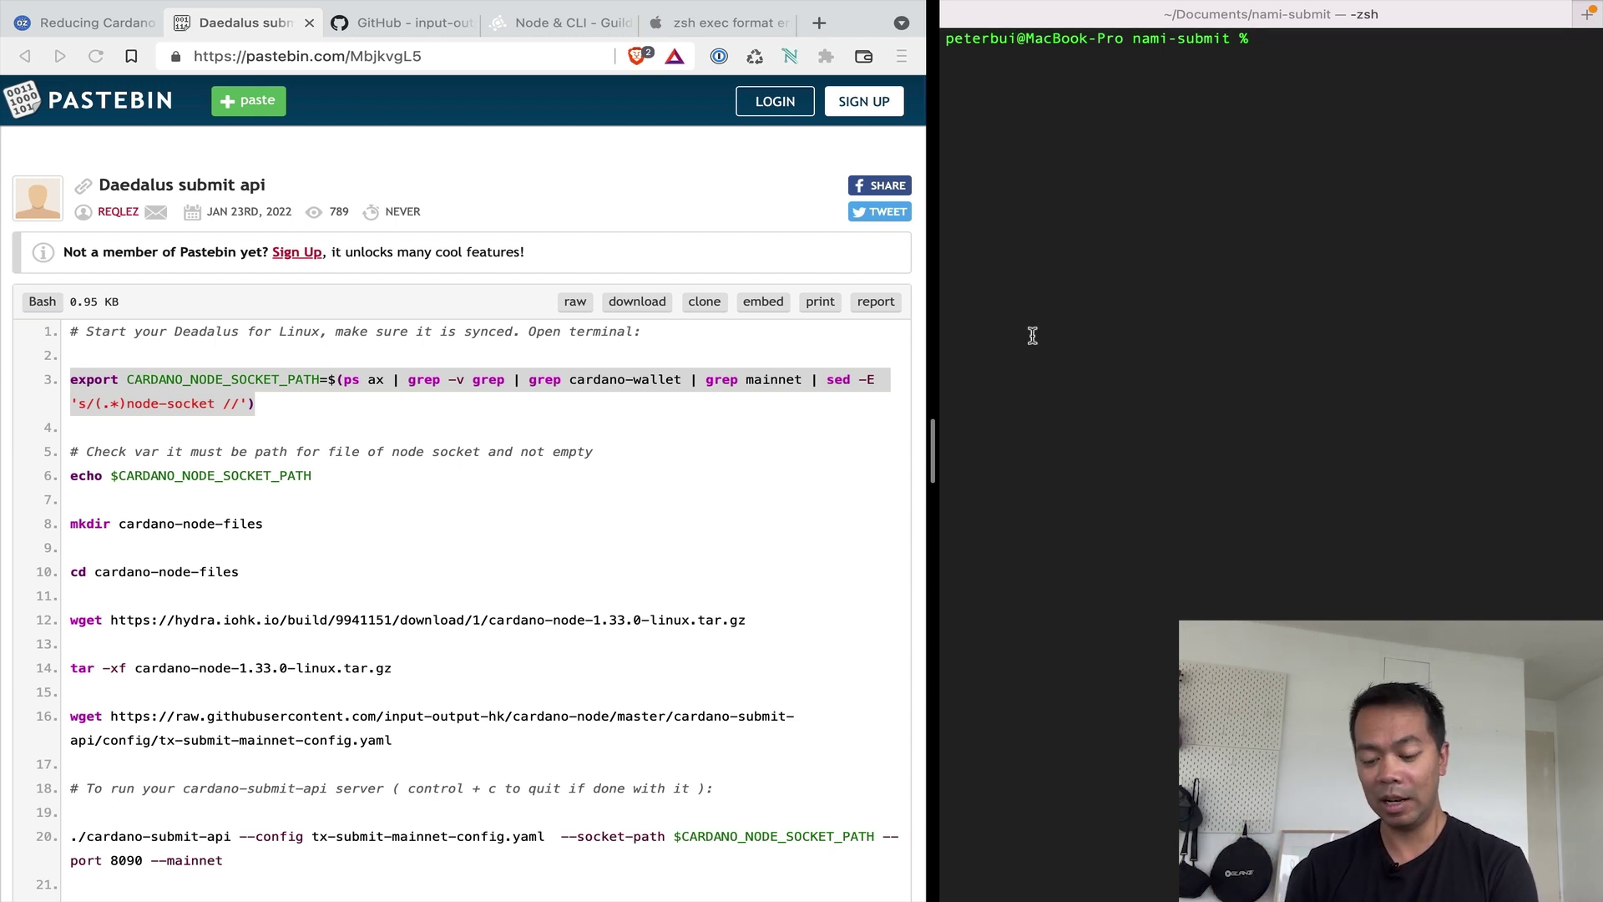
Export CARDANO_NODE_SOCKET_PATH to the Daedalus Mainnet socket and echo it to confirm.
{"action": "key", "text": "super+v"}
{"action": "key", "text": "Return"}
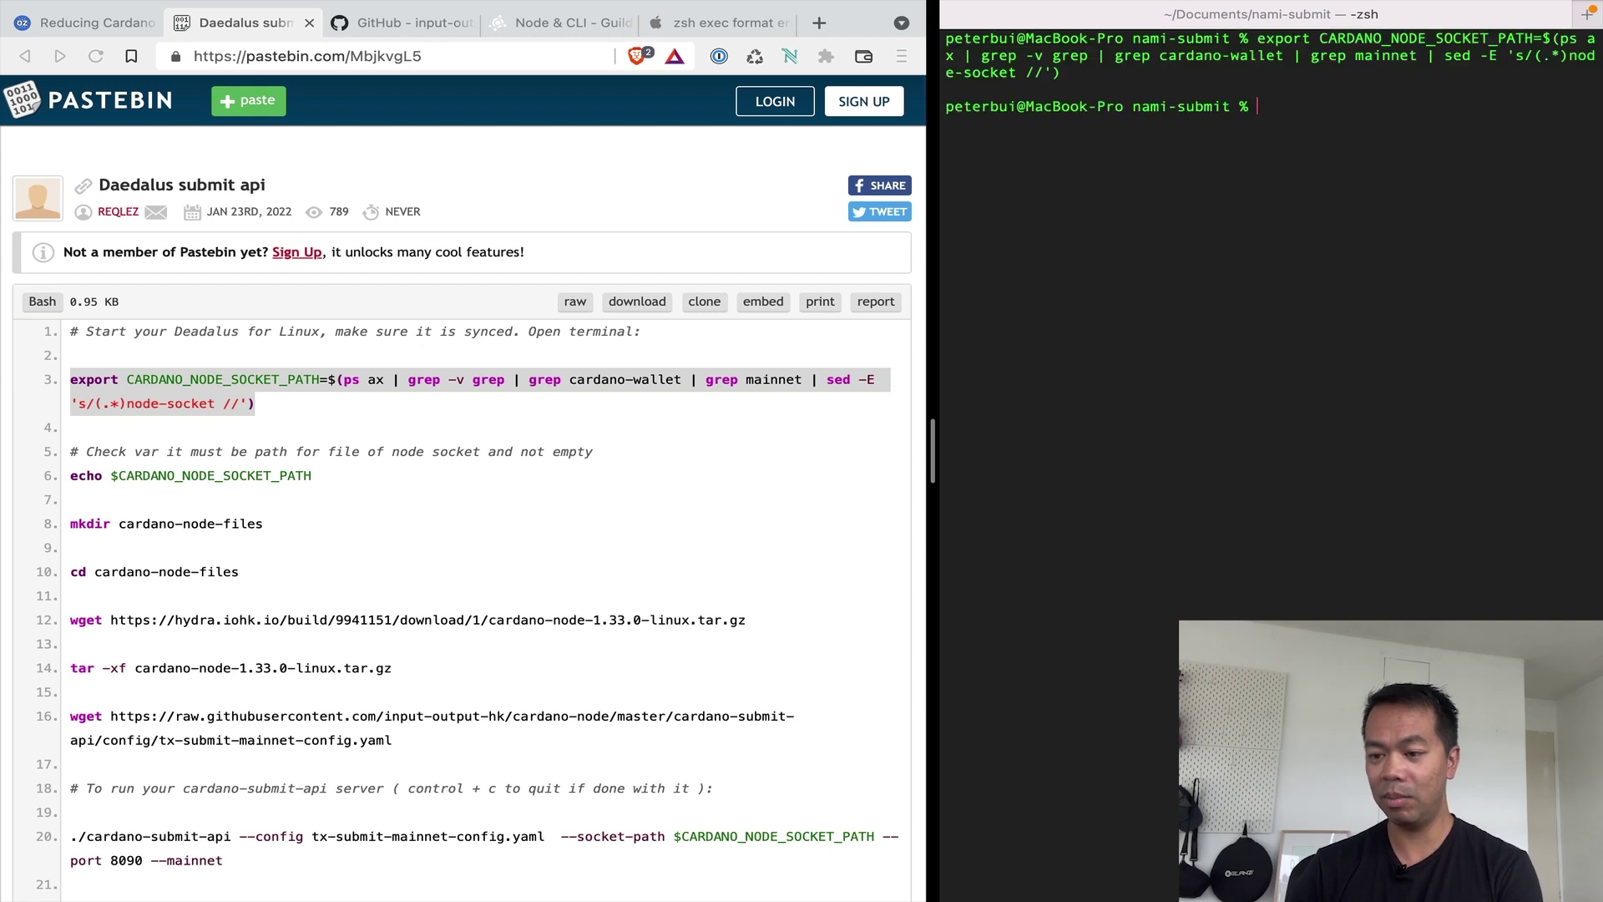
{"action": "triple_click", "coordinate": [153, 476]}
{"action": "key", "text": "super+c"}
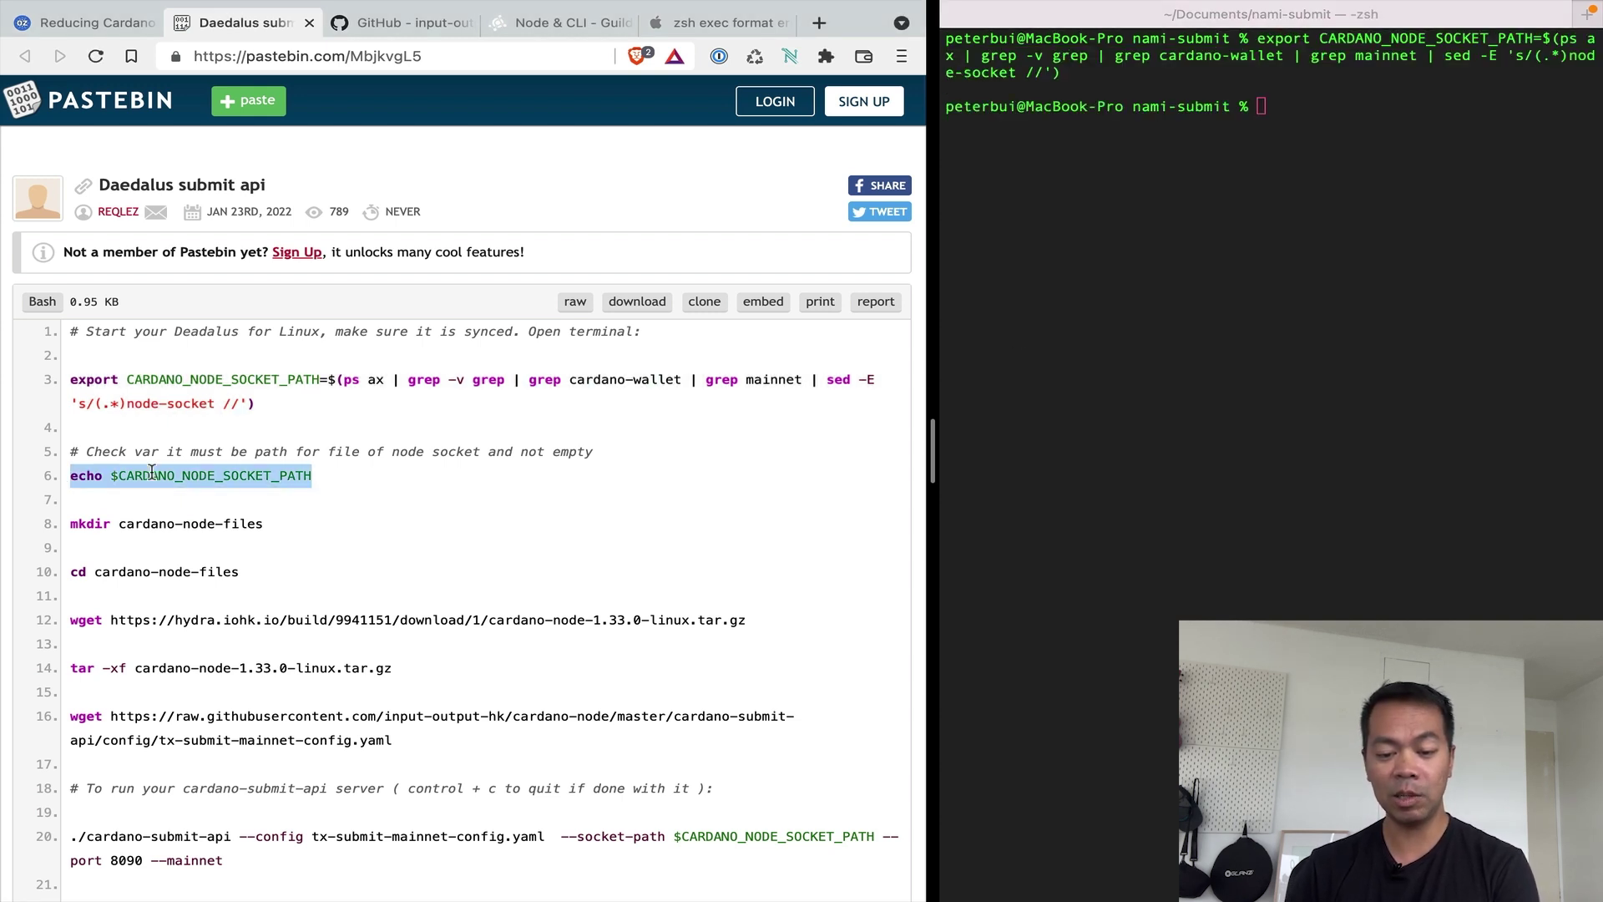
{"action": "left_click", "coordinate": [1117, 259]}
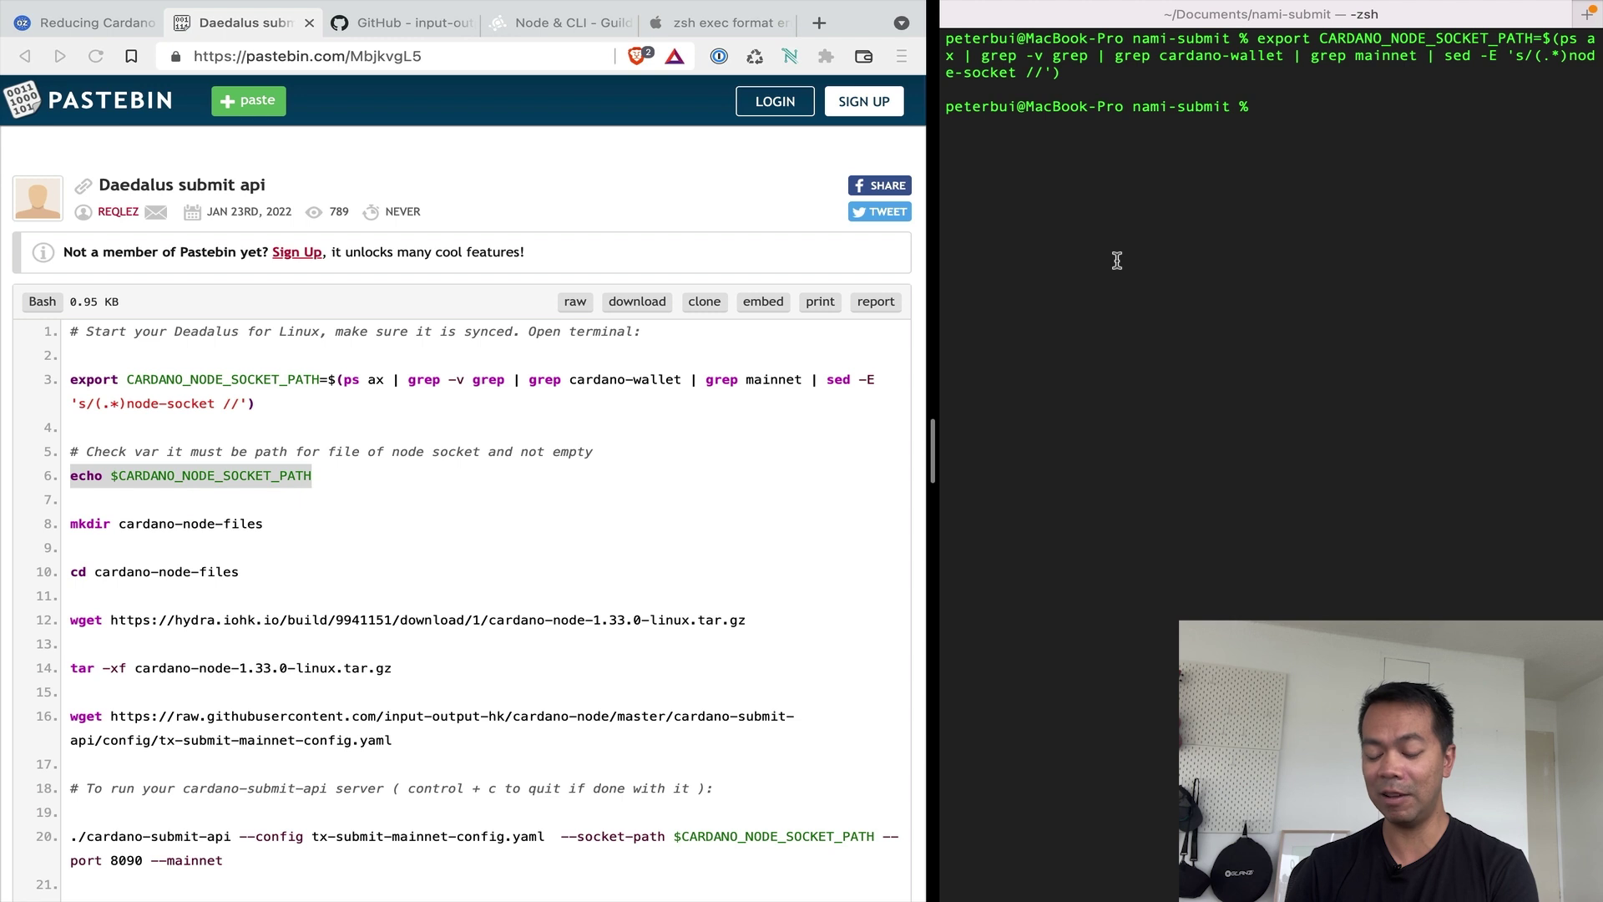
{"action": "key", "text": "super+v"}
{"action": "key", "text": "Return"}
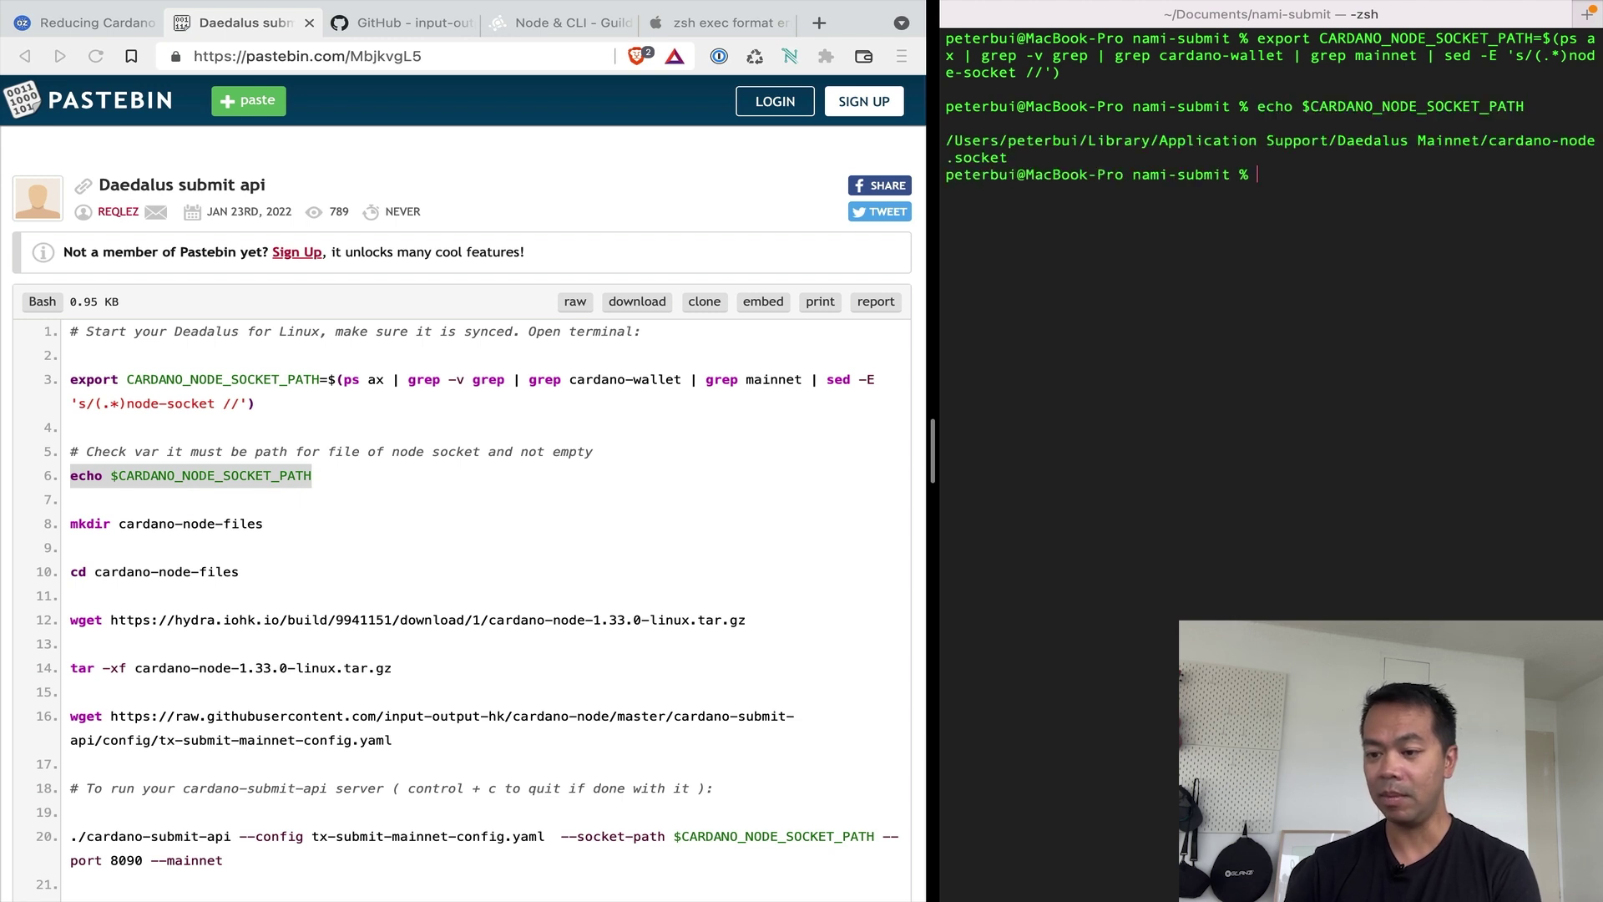
Check the printed cardano-node.socket path, then return to the home folder with cd.
{"action": "triple_click", "coordinate": [1067, 148]}
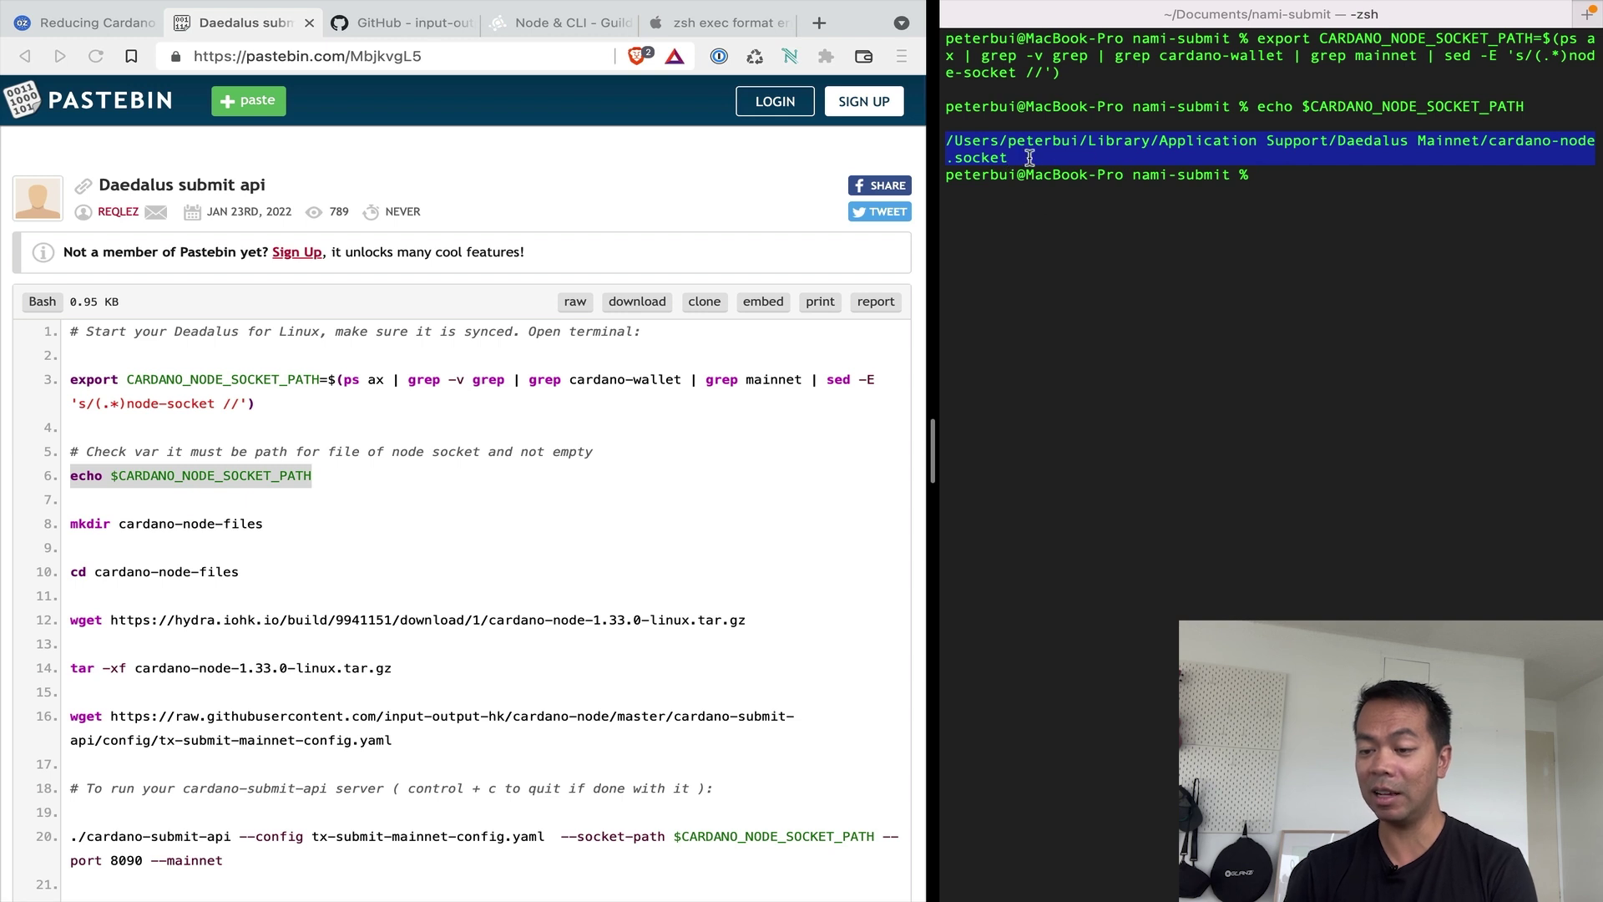
{"action": "left_click", "coordinate": [1328, 178]}
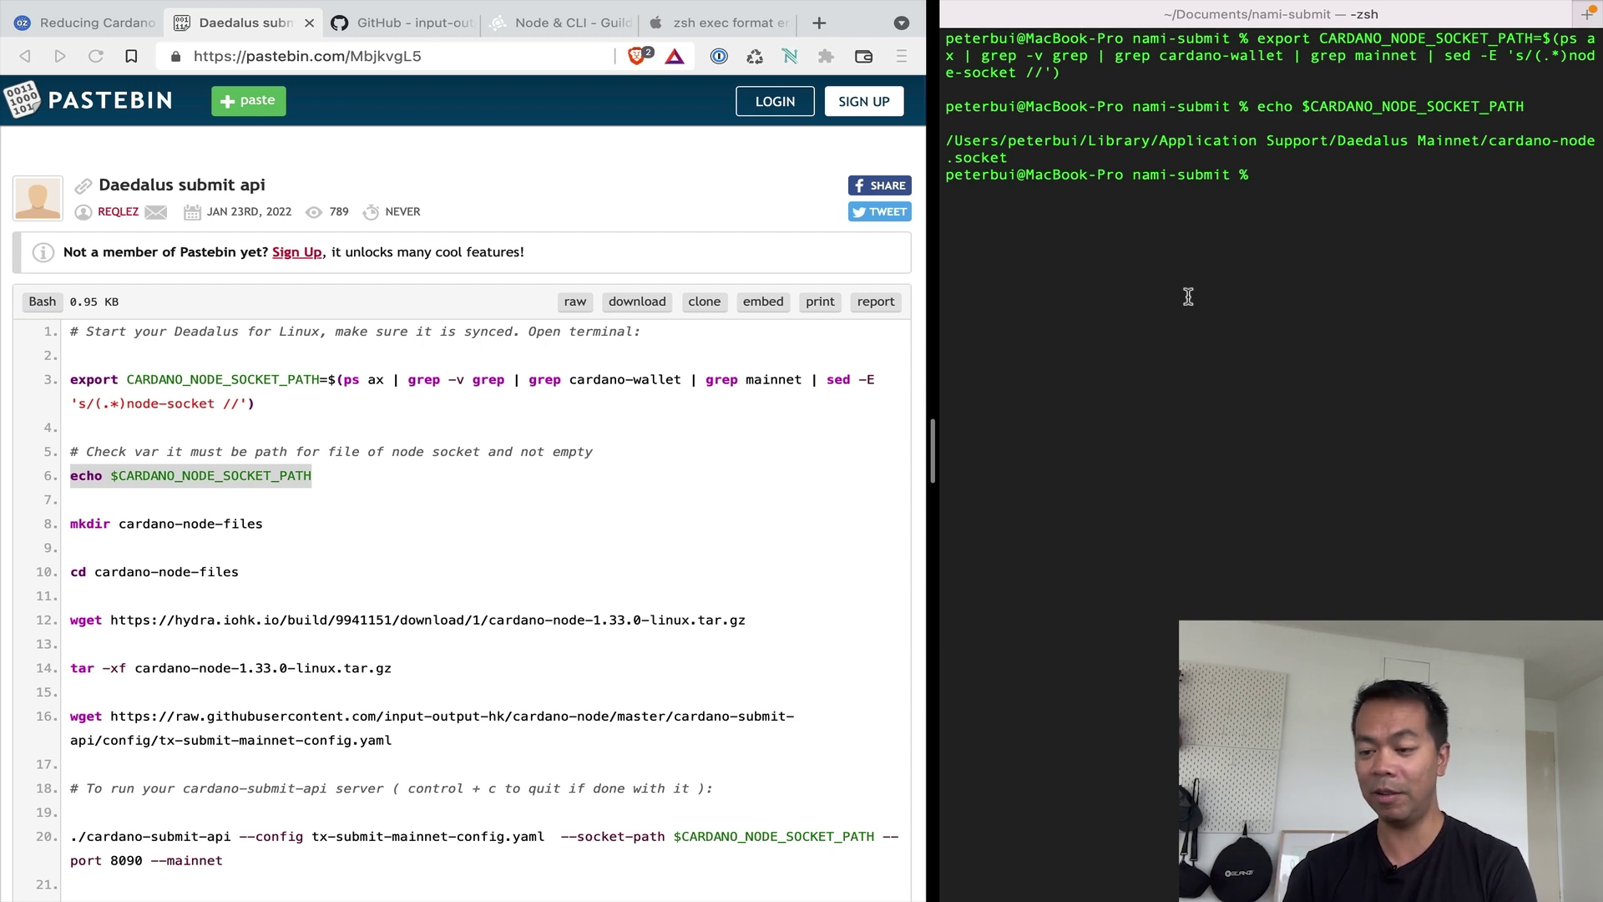
{"action": "type", "text": "cd"}
{"action": "key", "text": "Return"}
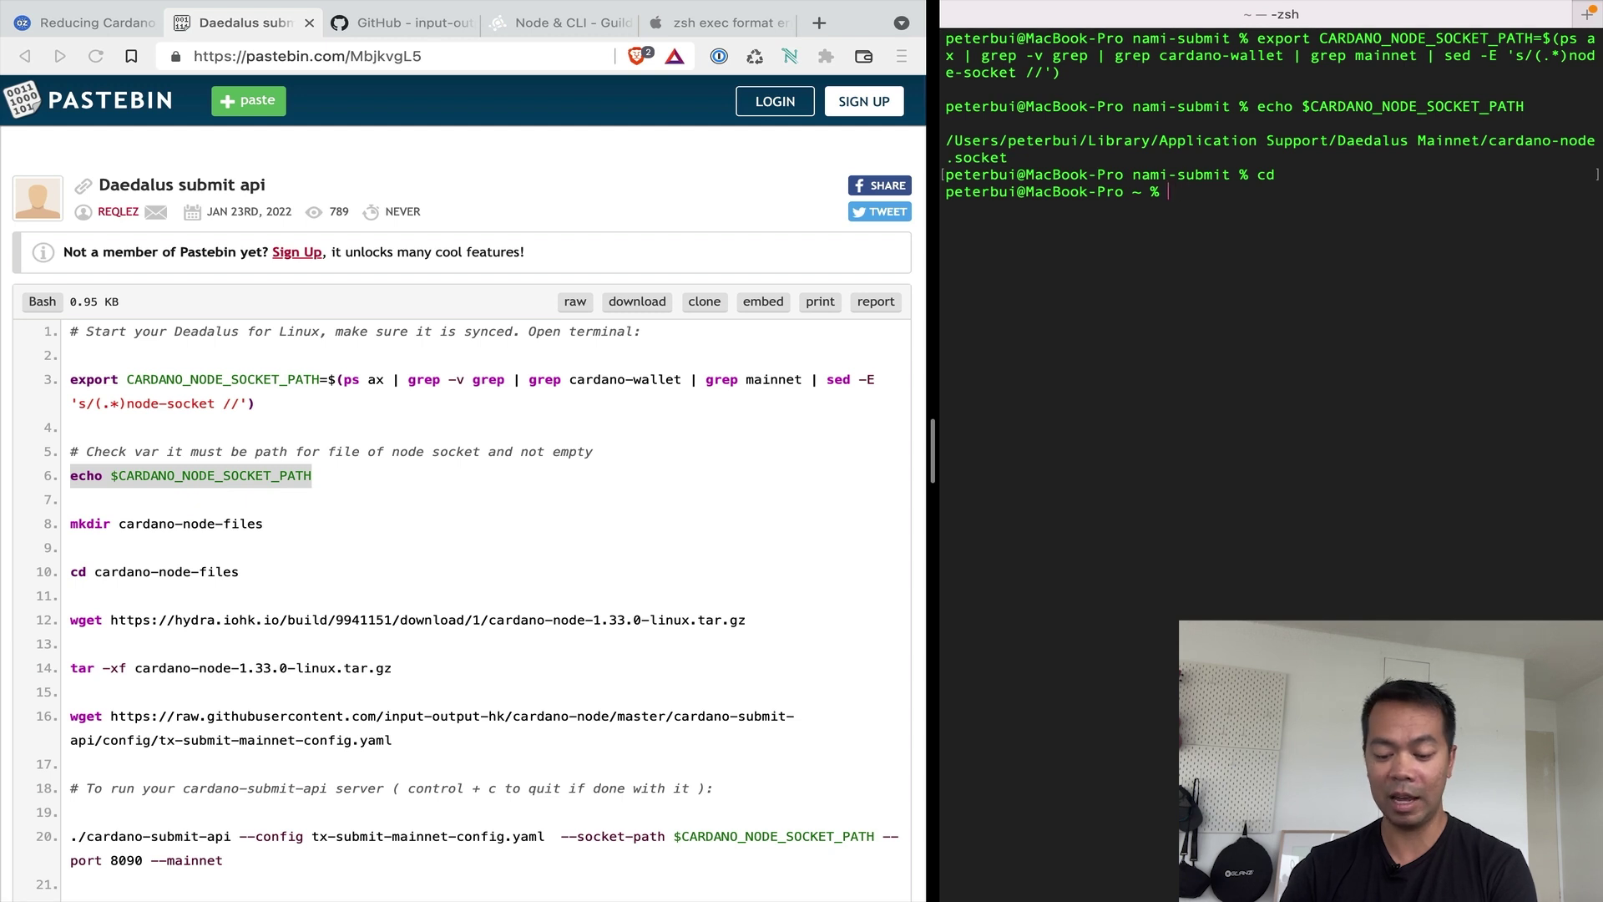
Clear the terminal and change into the Documents folder.
{"action": "type", "text": "clear"}
{"action": "key", "text": "Return"}
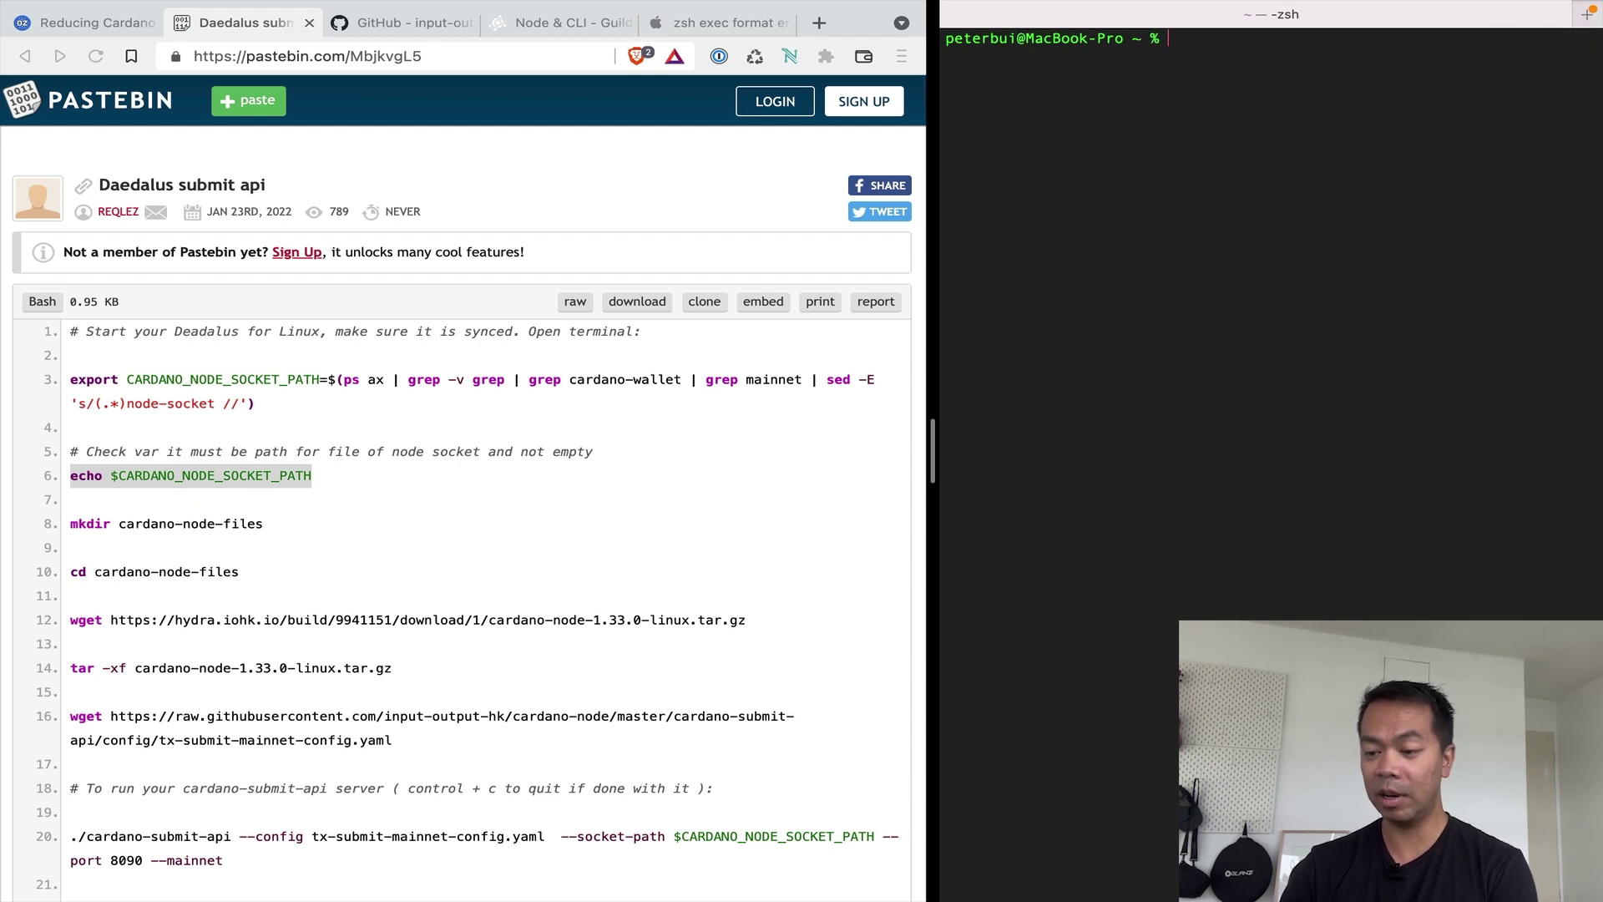
{"action": "type", "text": "cd Doc"}
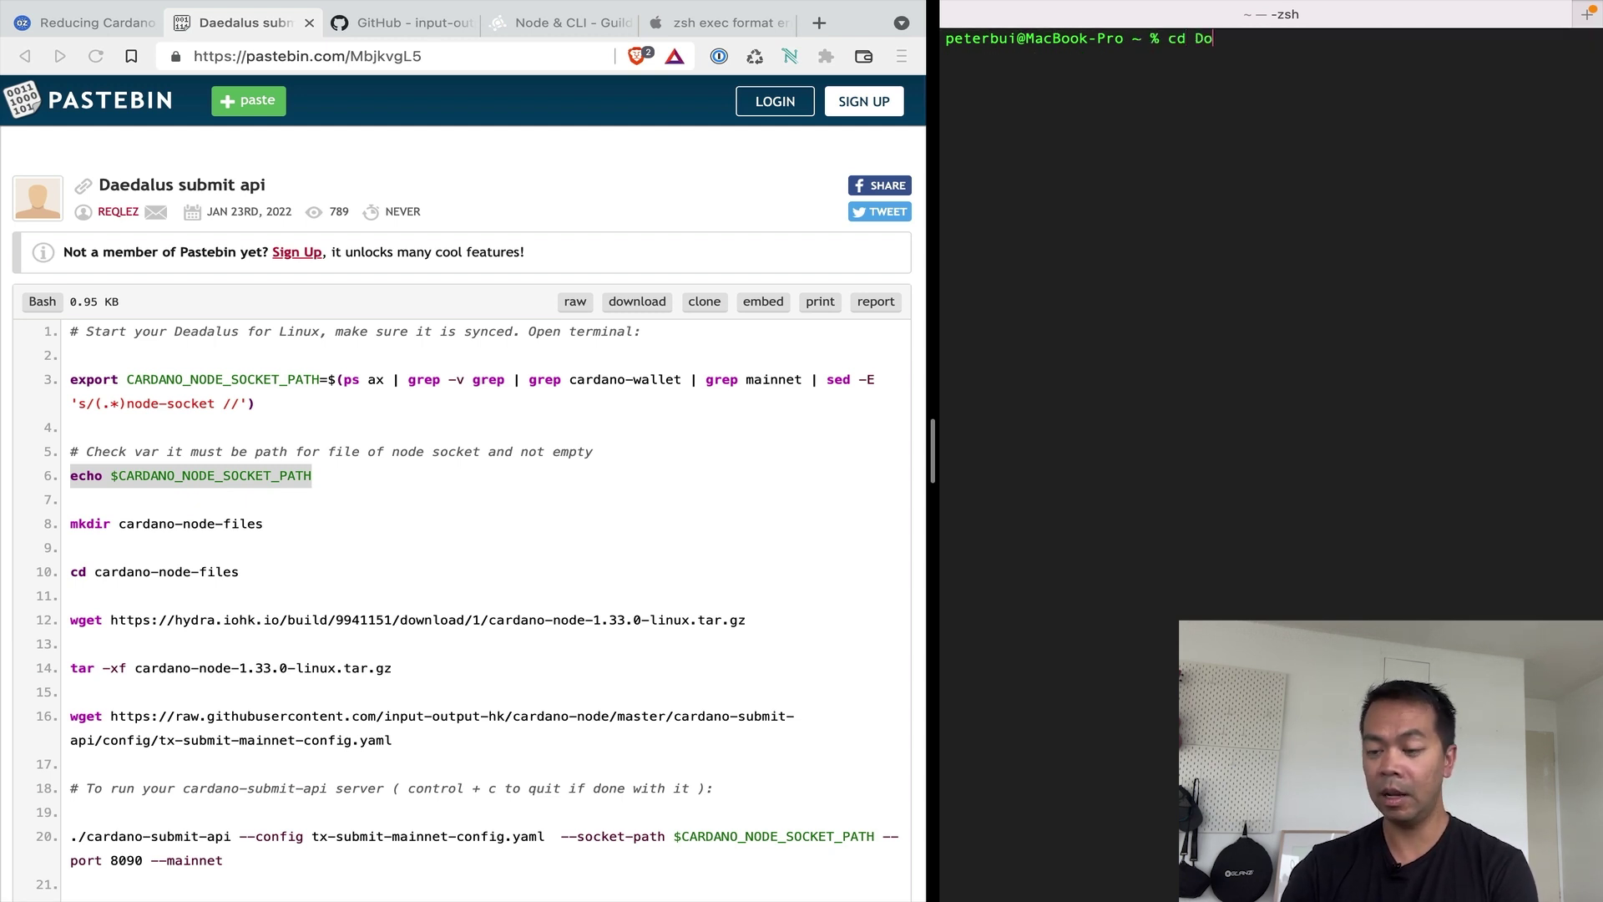
{"action": "key", "text": "Tab"}
{"action": "key", "text": "Return"}
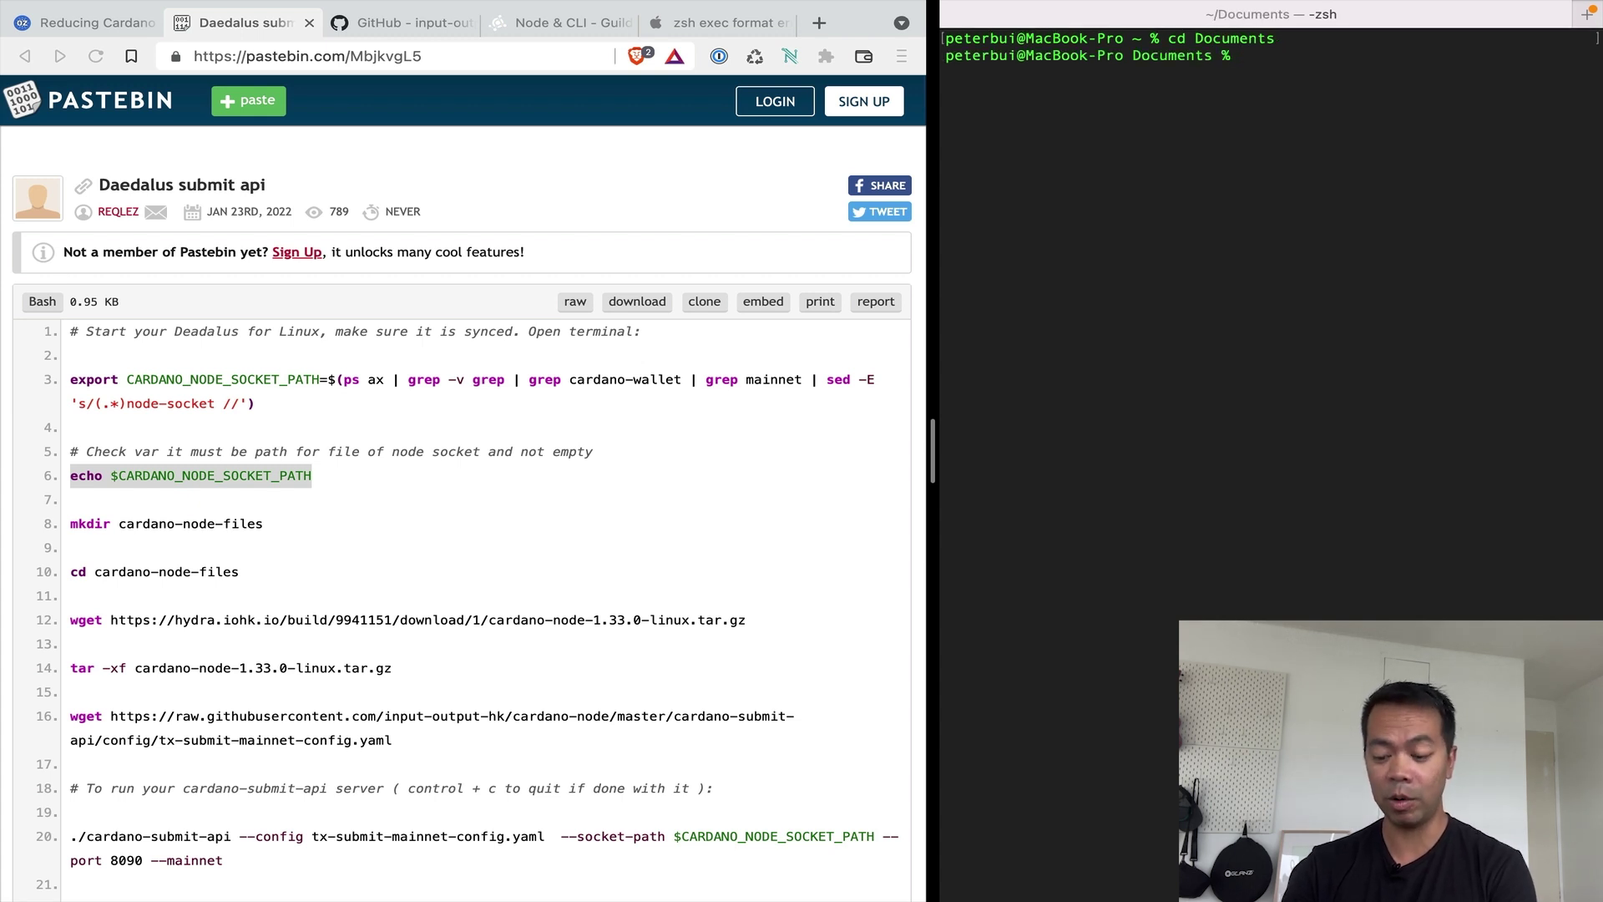
Create nami-submit, enter it and list it, showing only cardano-node-1.33.0-macos.tar.gz.
{"action": "type", "text": "mkdir nami-submit/"}
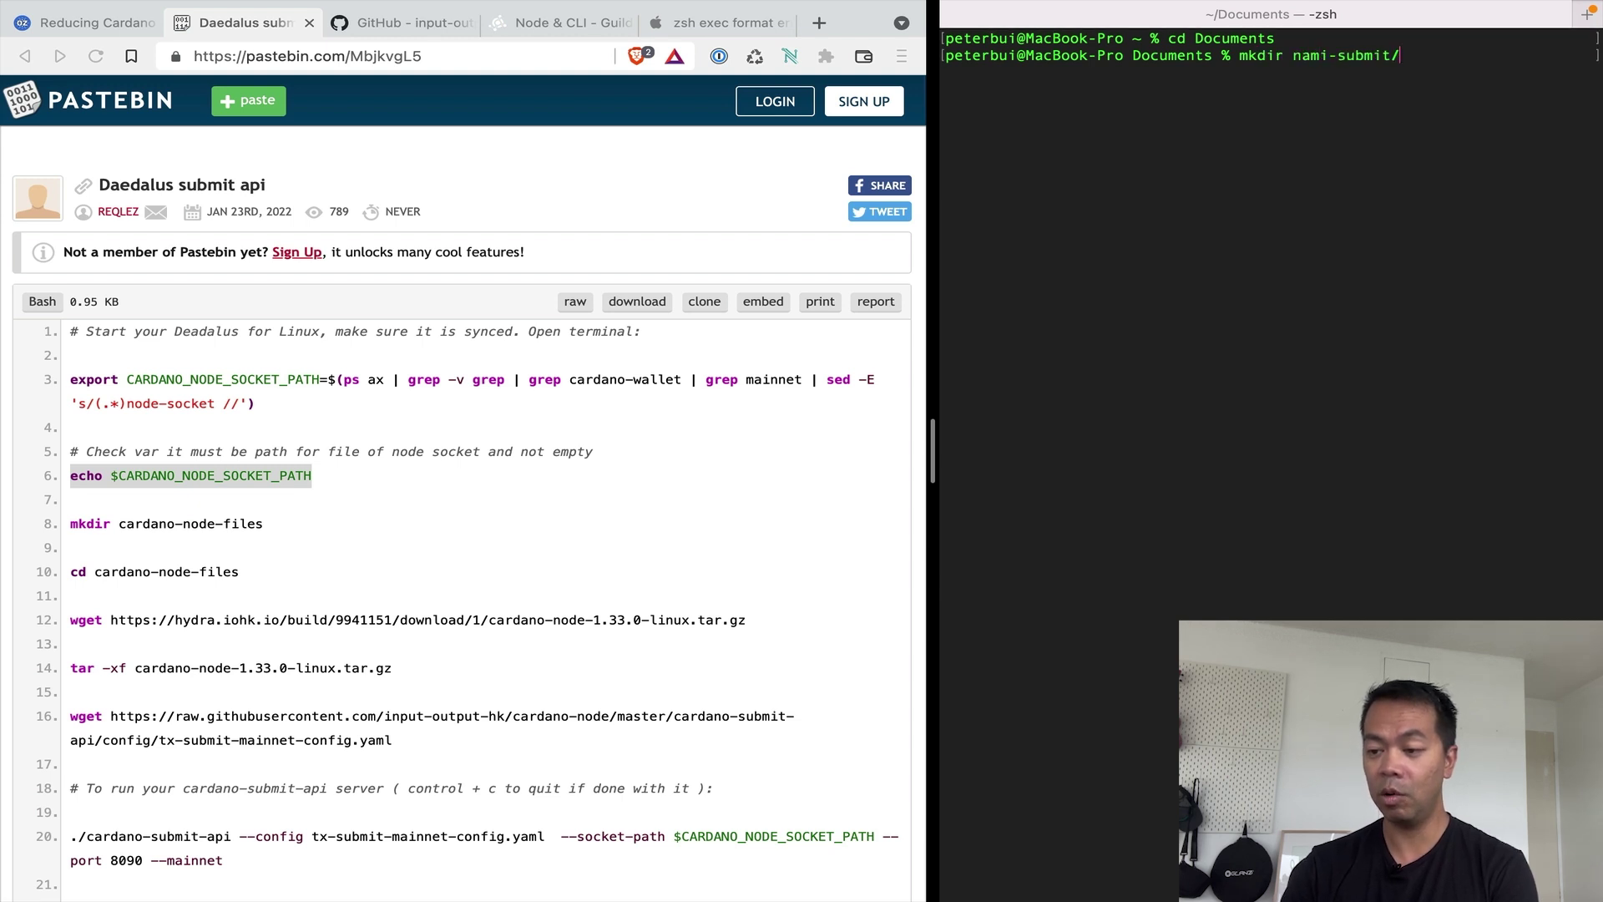
{"action": "key", "text": "BackSpace"}
{"action": "key", "text": "Return"}
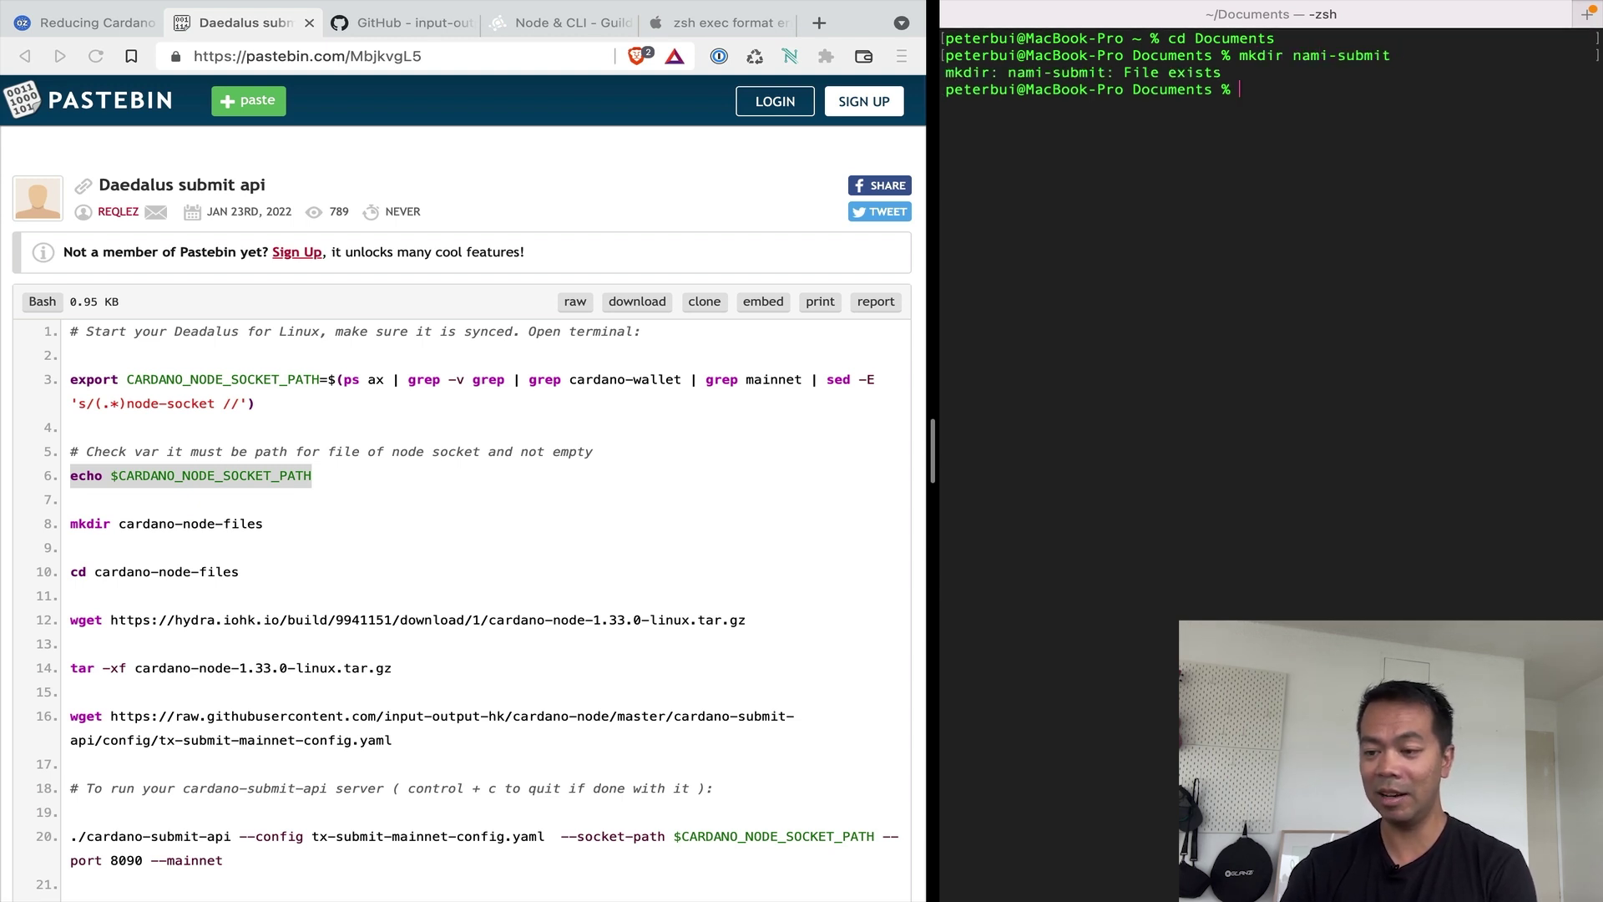
{"action": "type", "text": "cd na"}
{"action": "key", "text": "Tab"}
{"action": "key", "text": "BackSpace"}
{"action": "key", "text": "Return"}
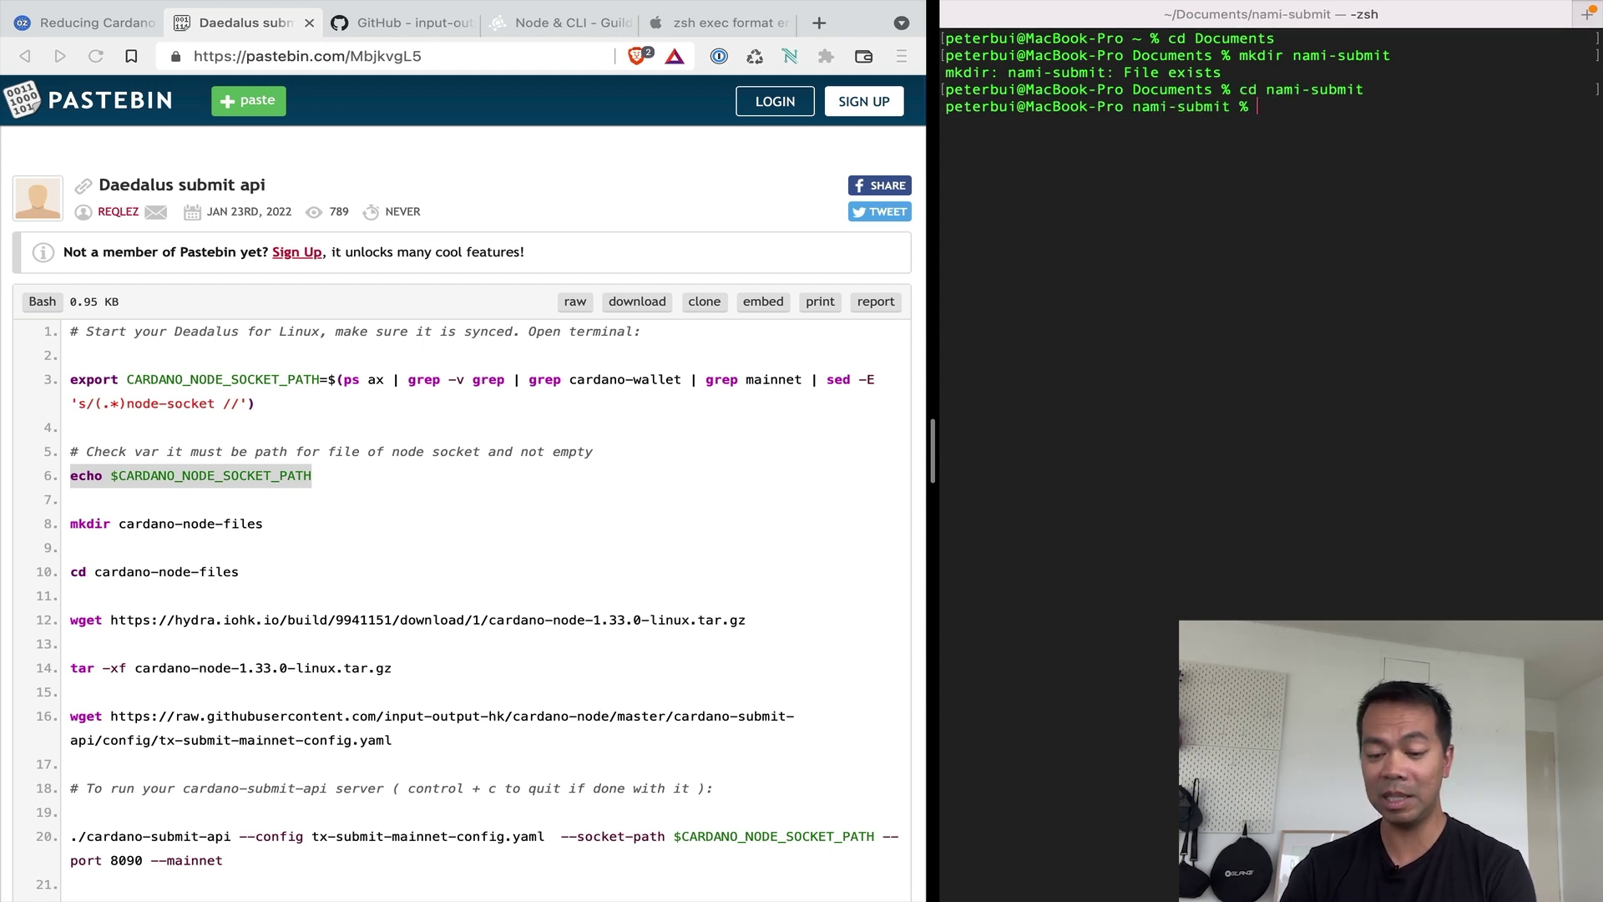
{"action": "type", "text": "ls"}
{"action": "key", "text": "Return"}
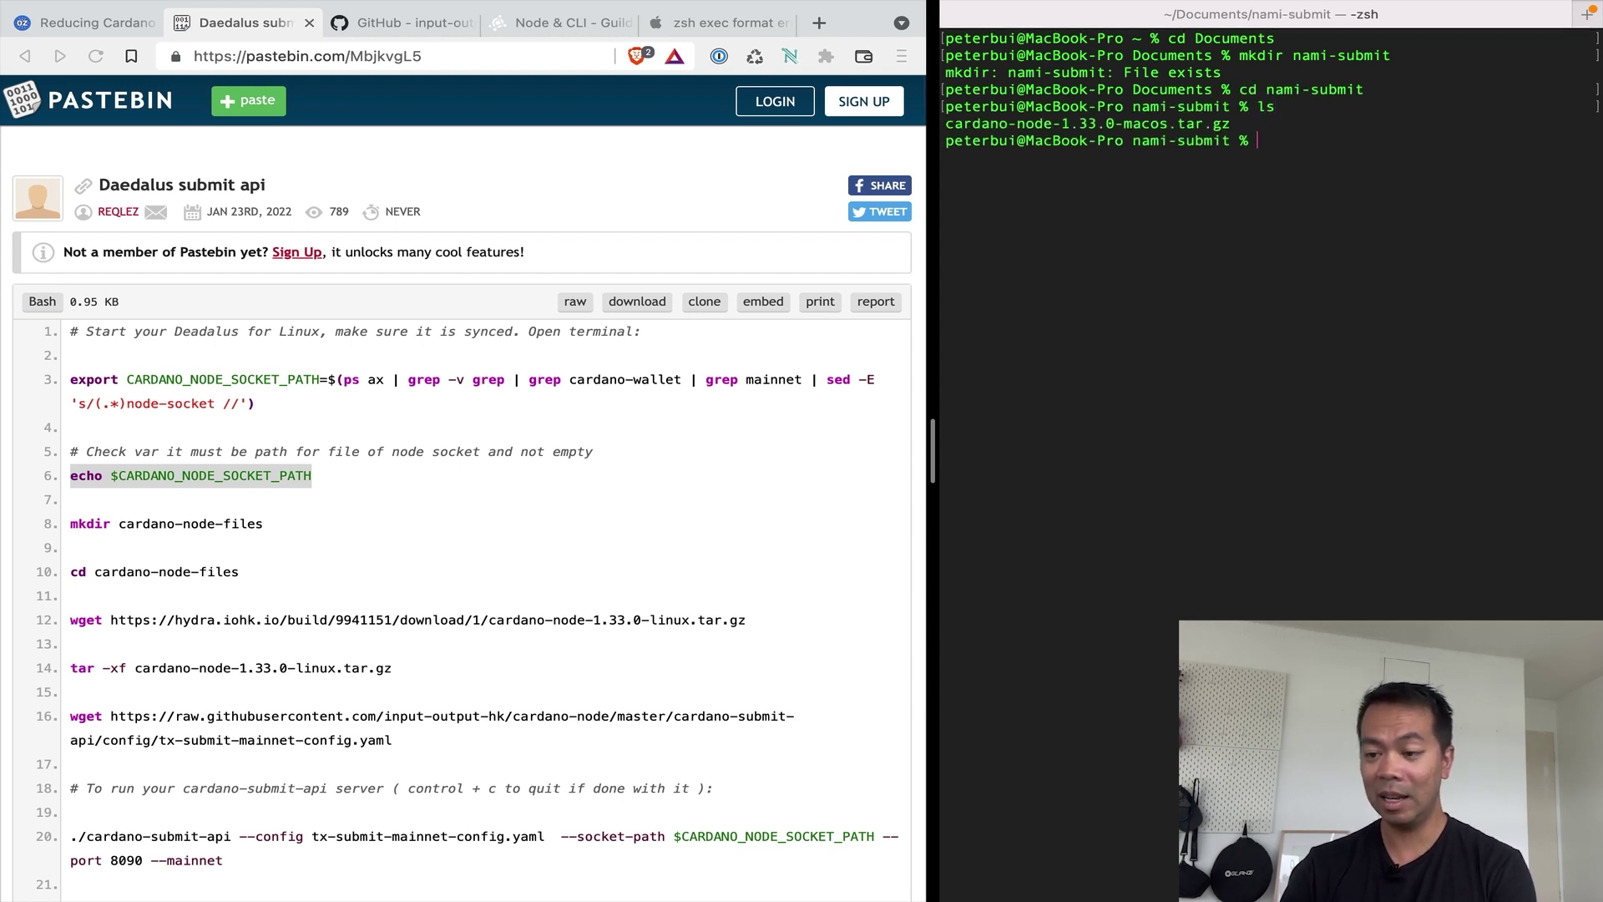
Switch back to the Pastebin script page and clear the leftover selection.
{"action": "triple_click", "coordinate": [1147, 140]}
{"action": "left_click", "coordinate": [1204, 190]}
{"action": "left_click", "coordinate": [210, 547]}
{"action": "left_click", "coordinate": [136, 518]}
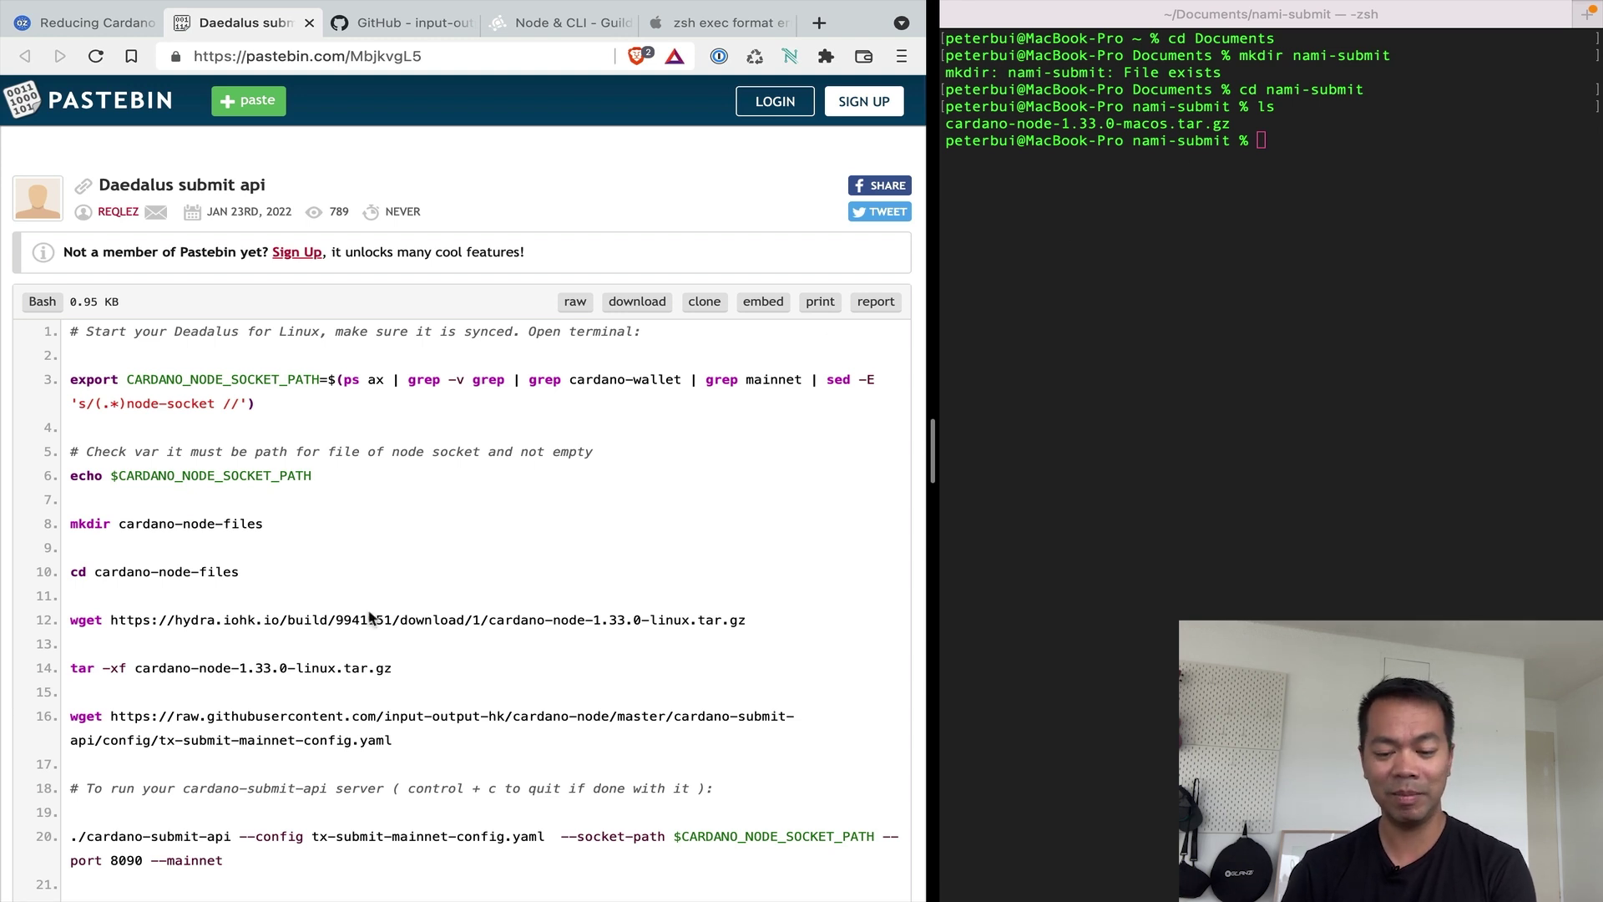
Highlight line 12's wget command and the word 'linux' in its cardano-node 1.33.0 download URL.
{"action": "triple_click", "coordinate": [196, 626]}
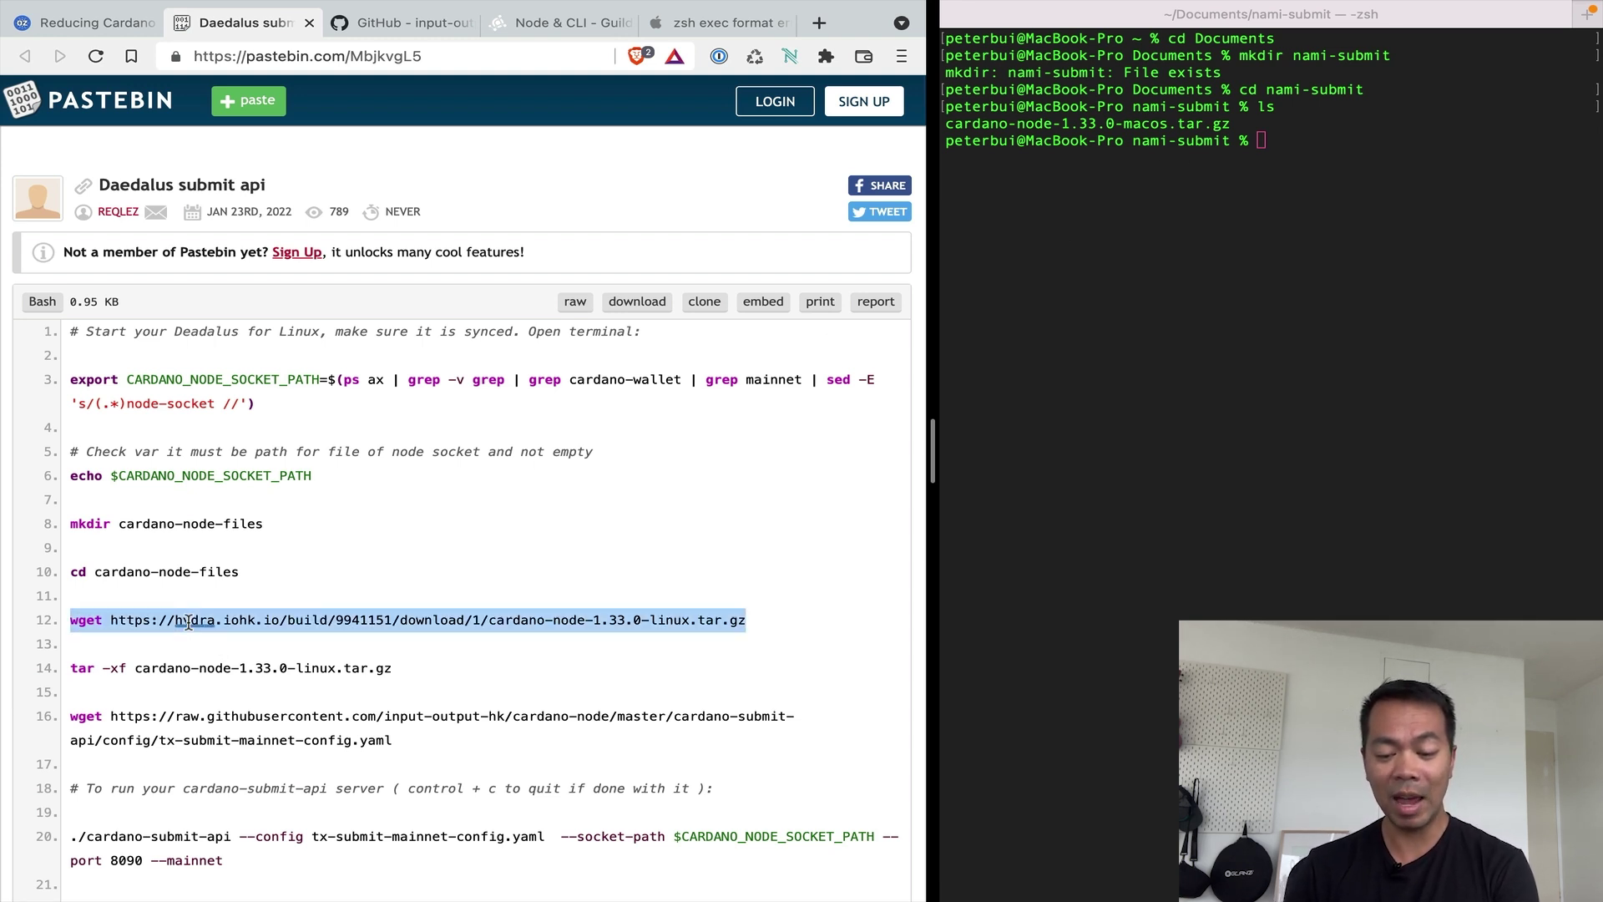
{"action": "left_click", "coordinate": [560, 639]}
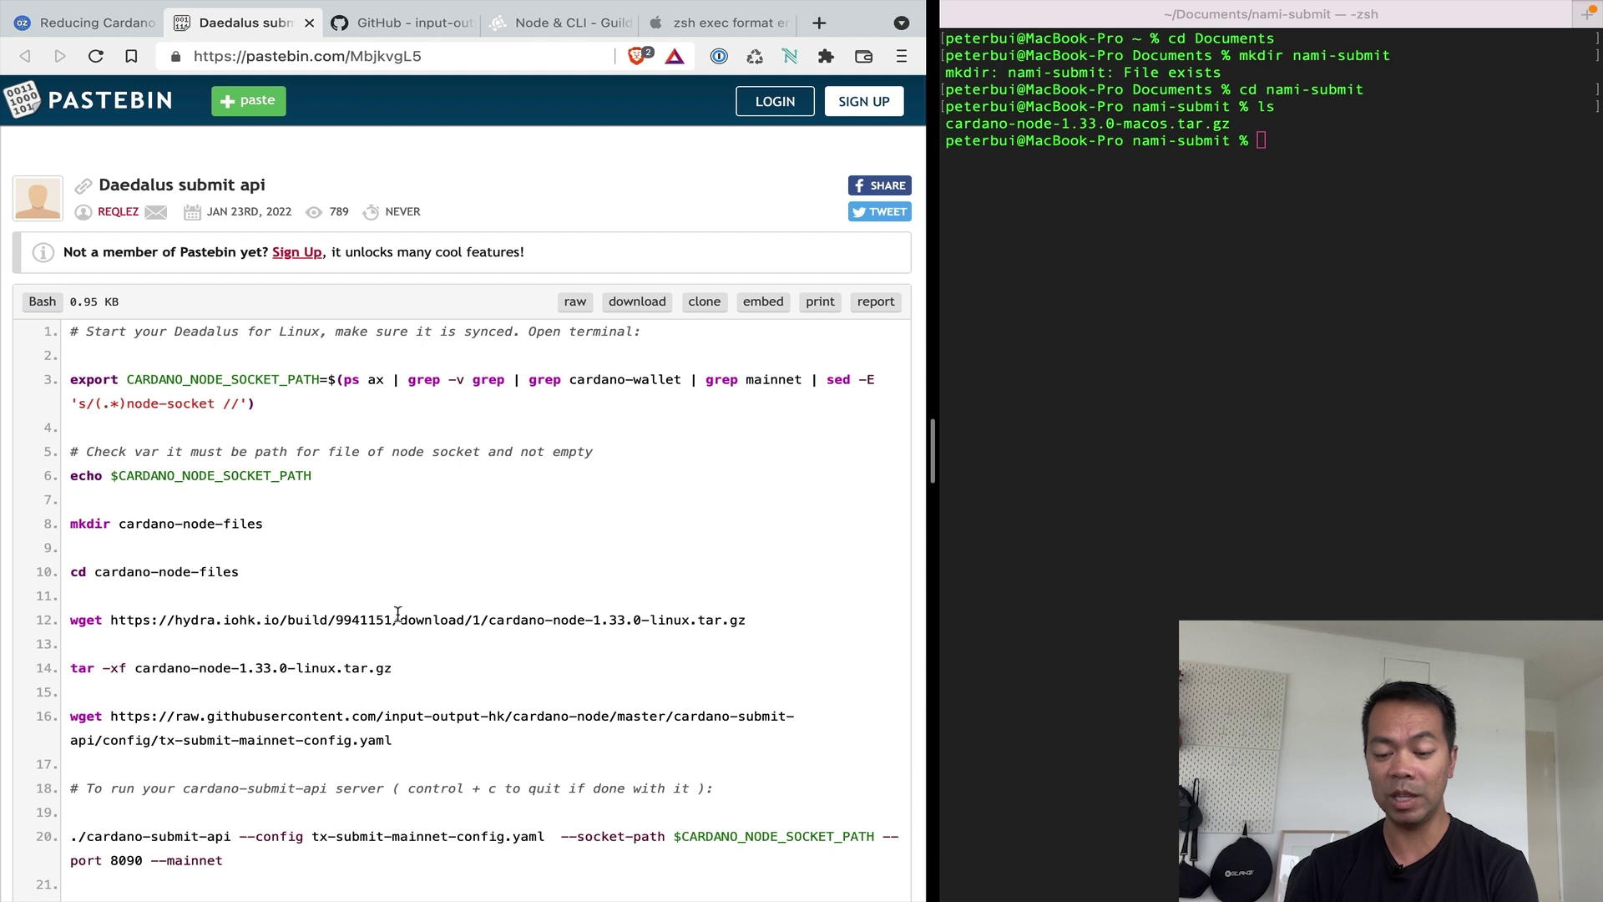
{"action": "double_click", "coordinate": [653, 619]}
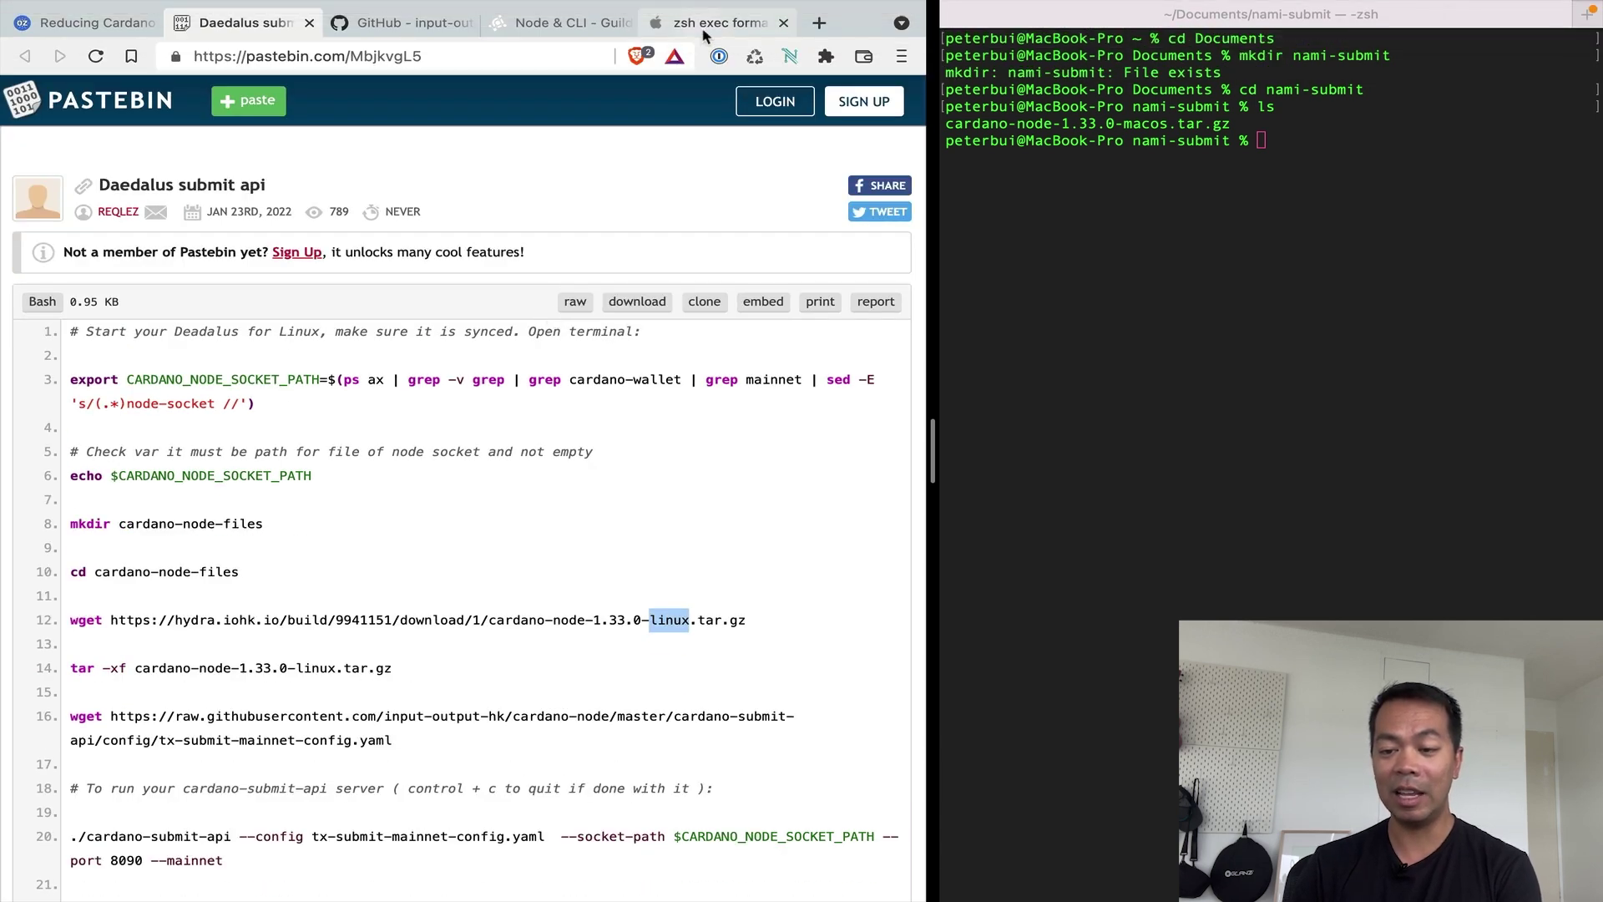
Read the zsh 'exec format error' thread, then return to the Reducing Cardano article.
{"action": "left_click", "coordinate": [705, 35]}
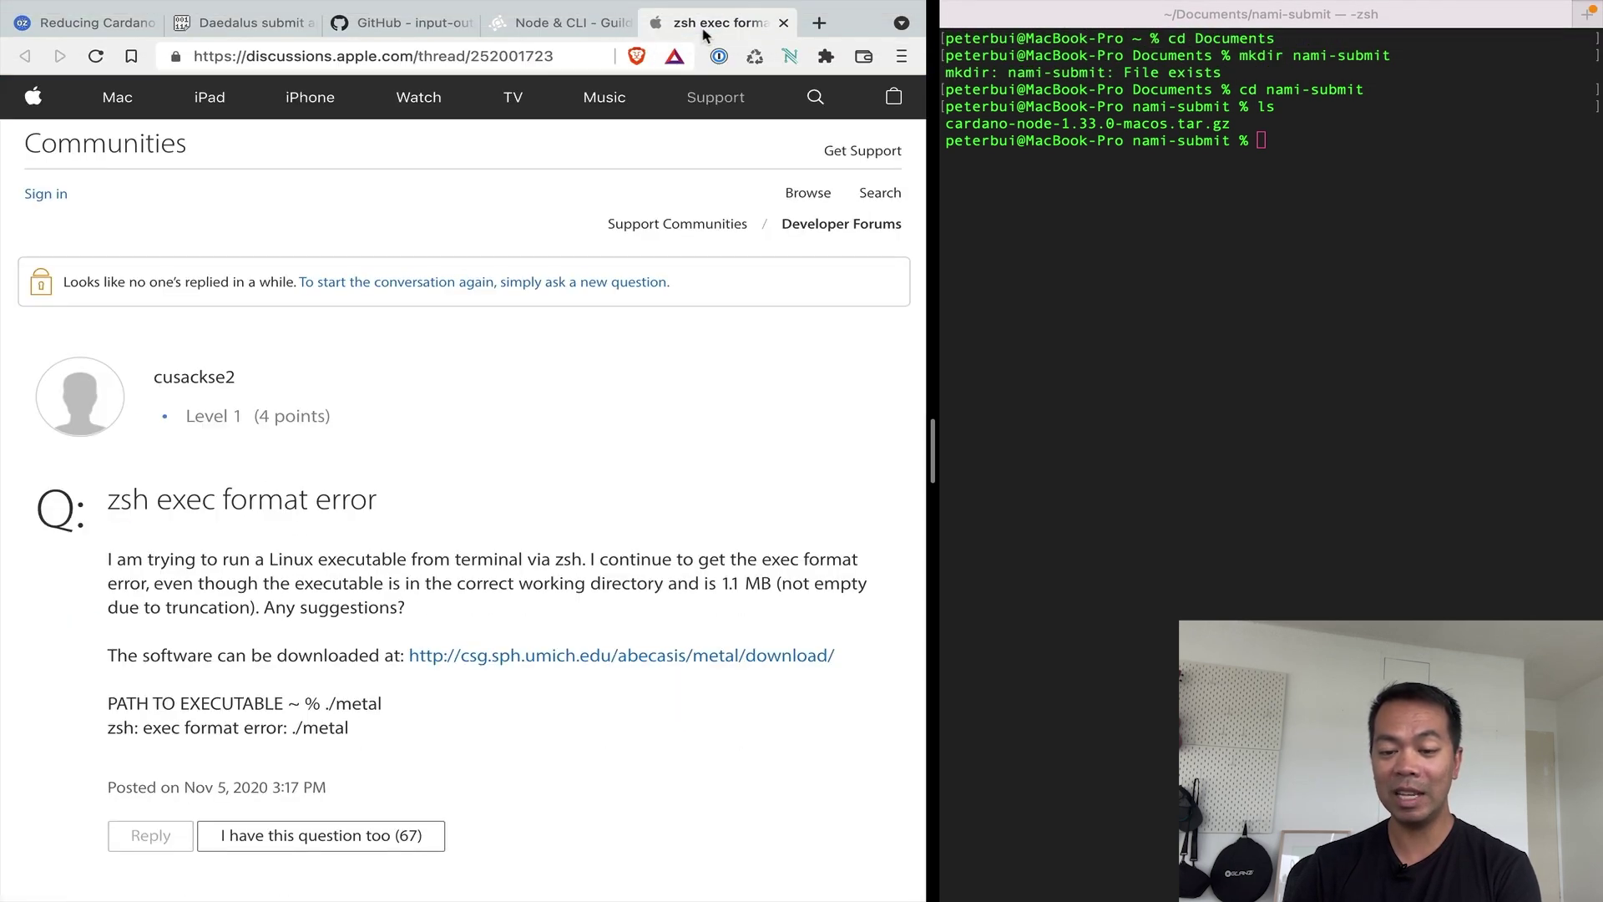
{"action": "double_click", "coordinate": [157, 499]}
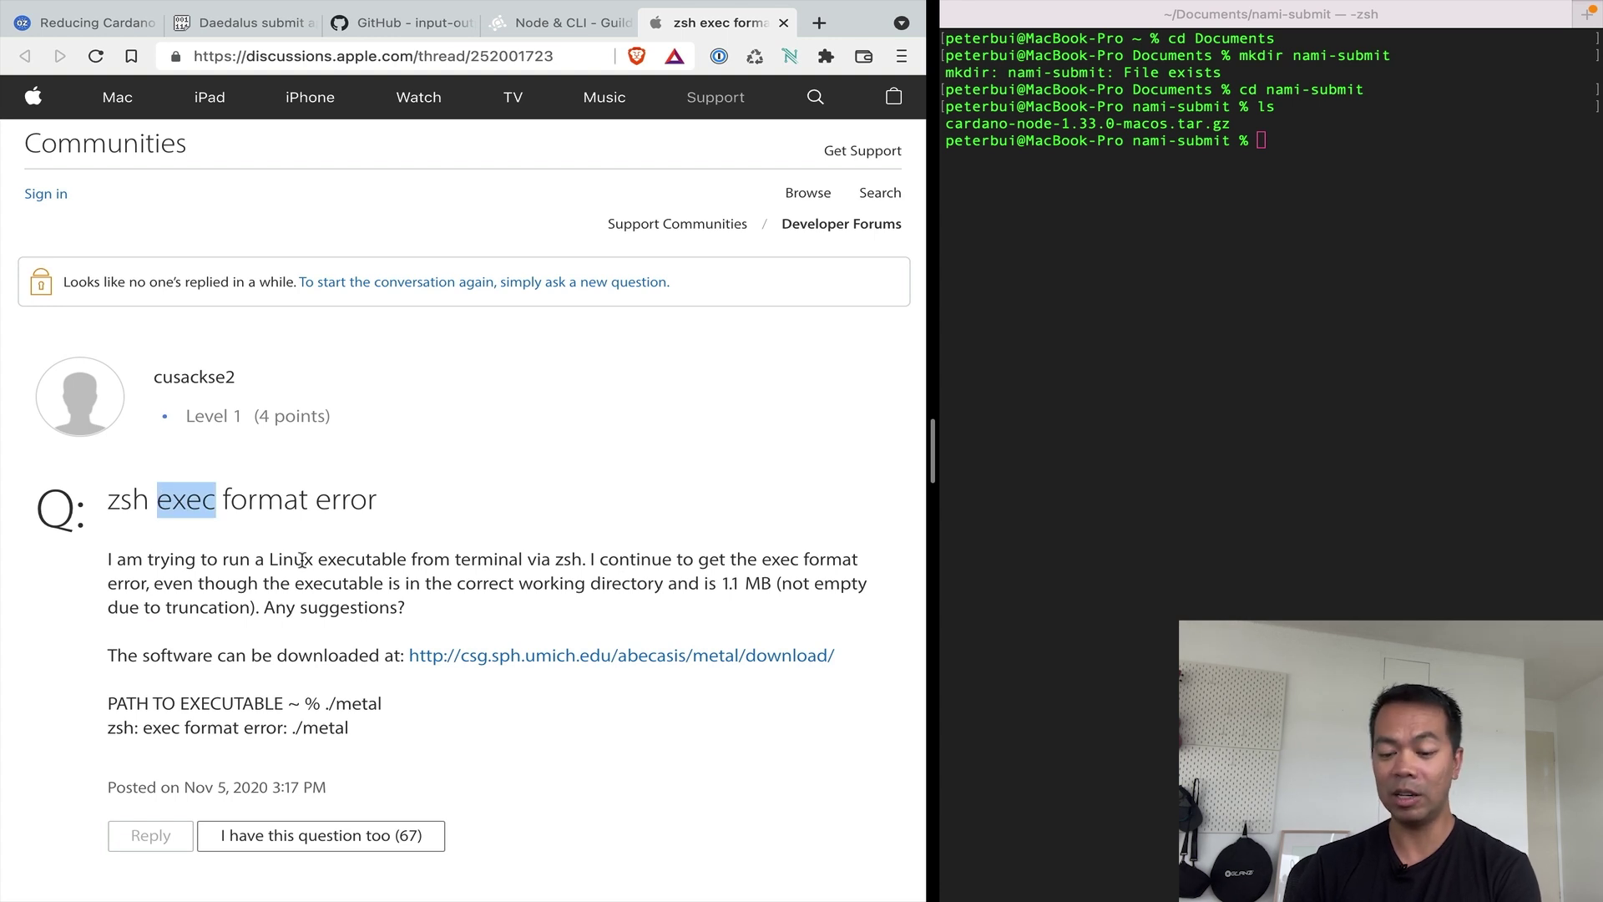
{"action": "scroll", "coordinate": [303, 560], "scroll_direction": "down", "scroll_amount": 1}
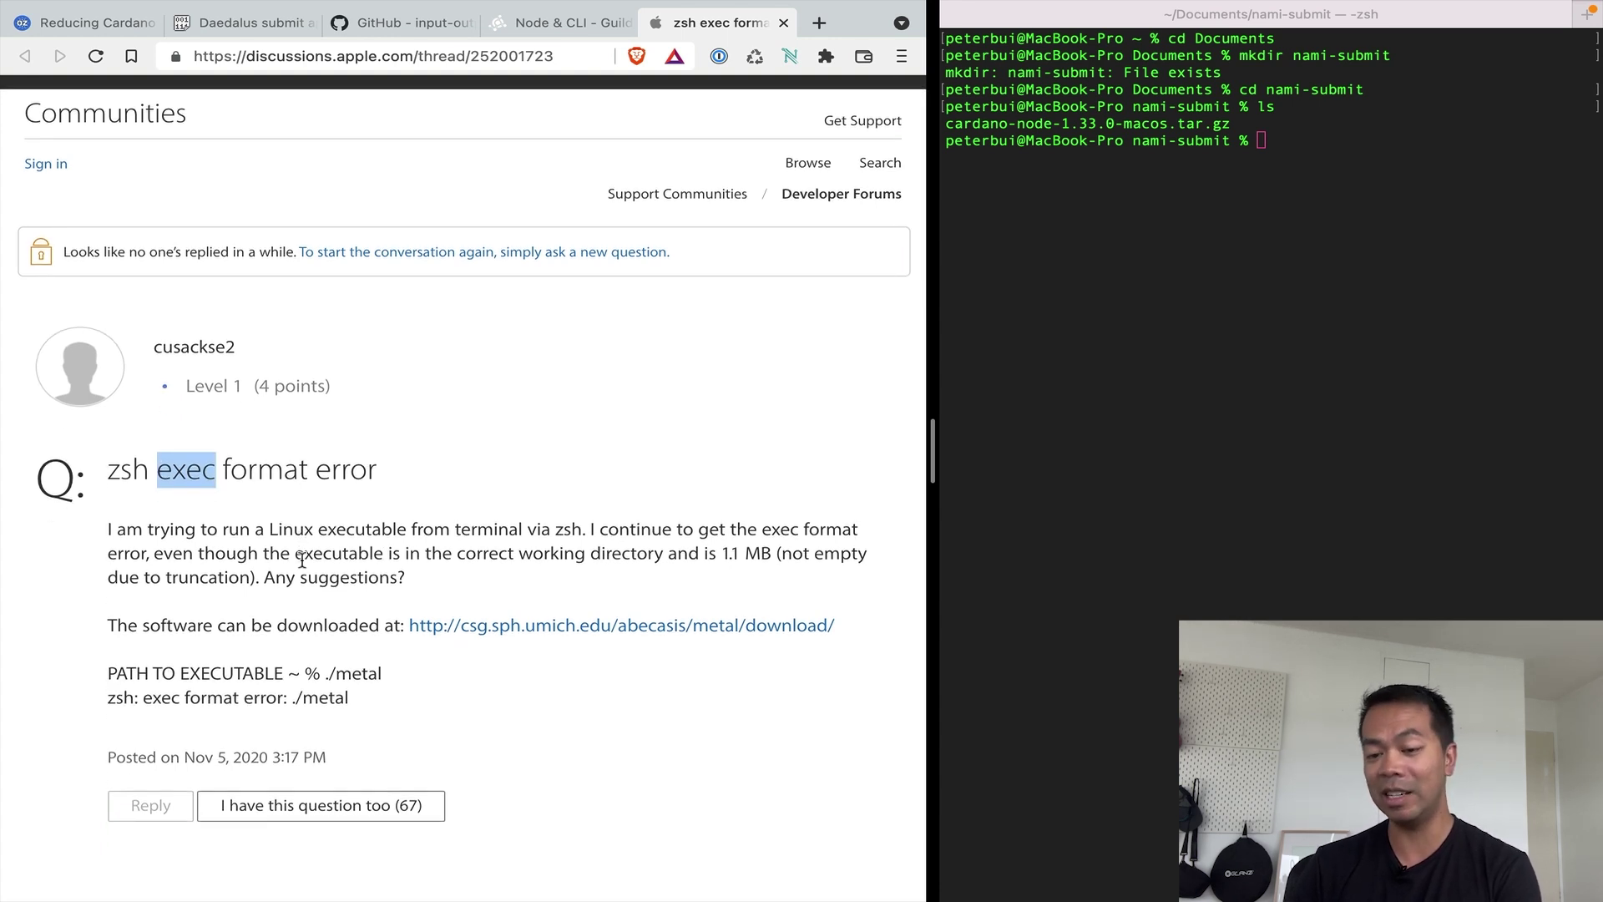
{"action": "left_click", "coordinate": [261, 33]}
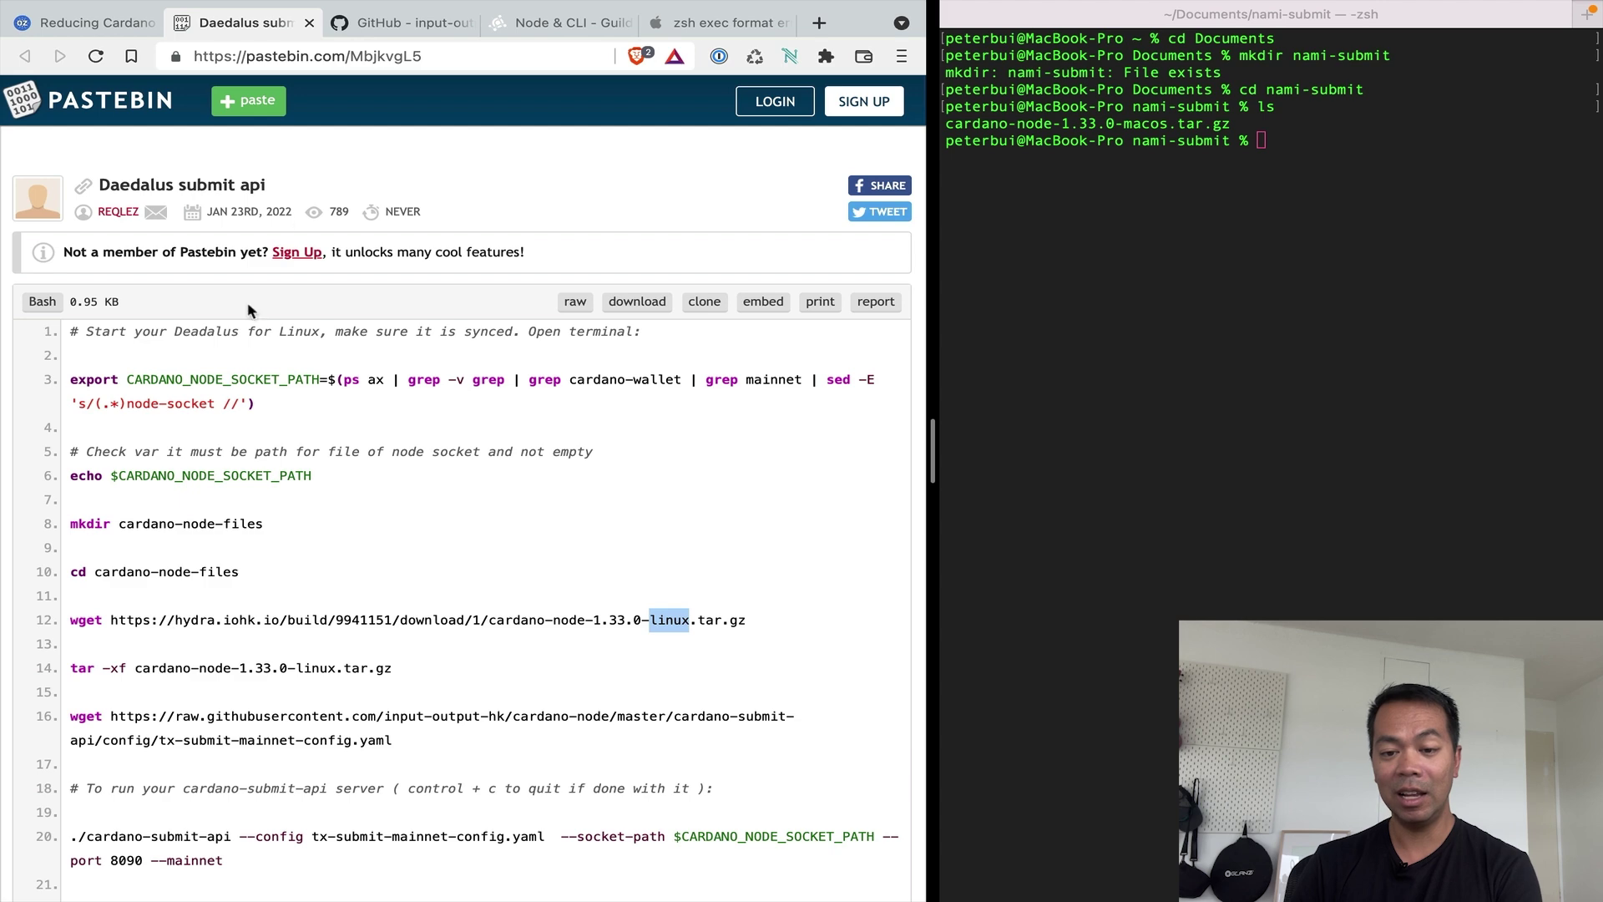
{"action": "left_click", "coordinate": [96, 30]}
Open the input-output-hk/cardano-node GitHub link in a new tab and scroll to the executable downloads.
{"action": "scroll", "coordinate": [180, 452], "scroll_direction": "up", "scroll_amount": 15}
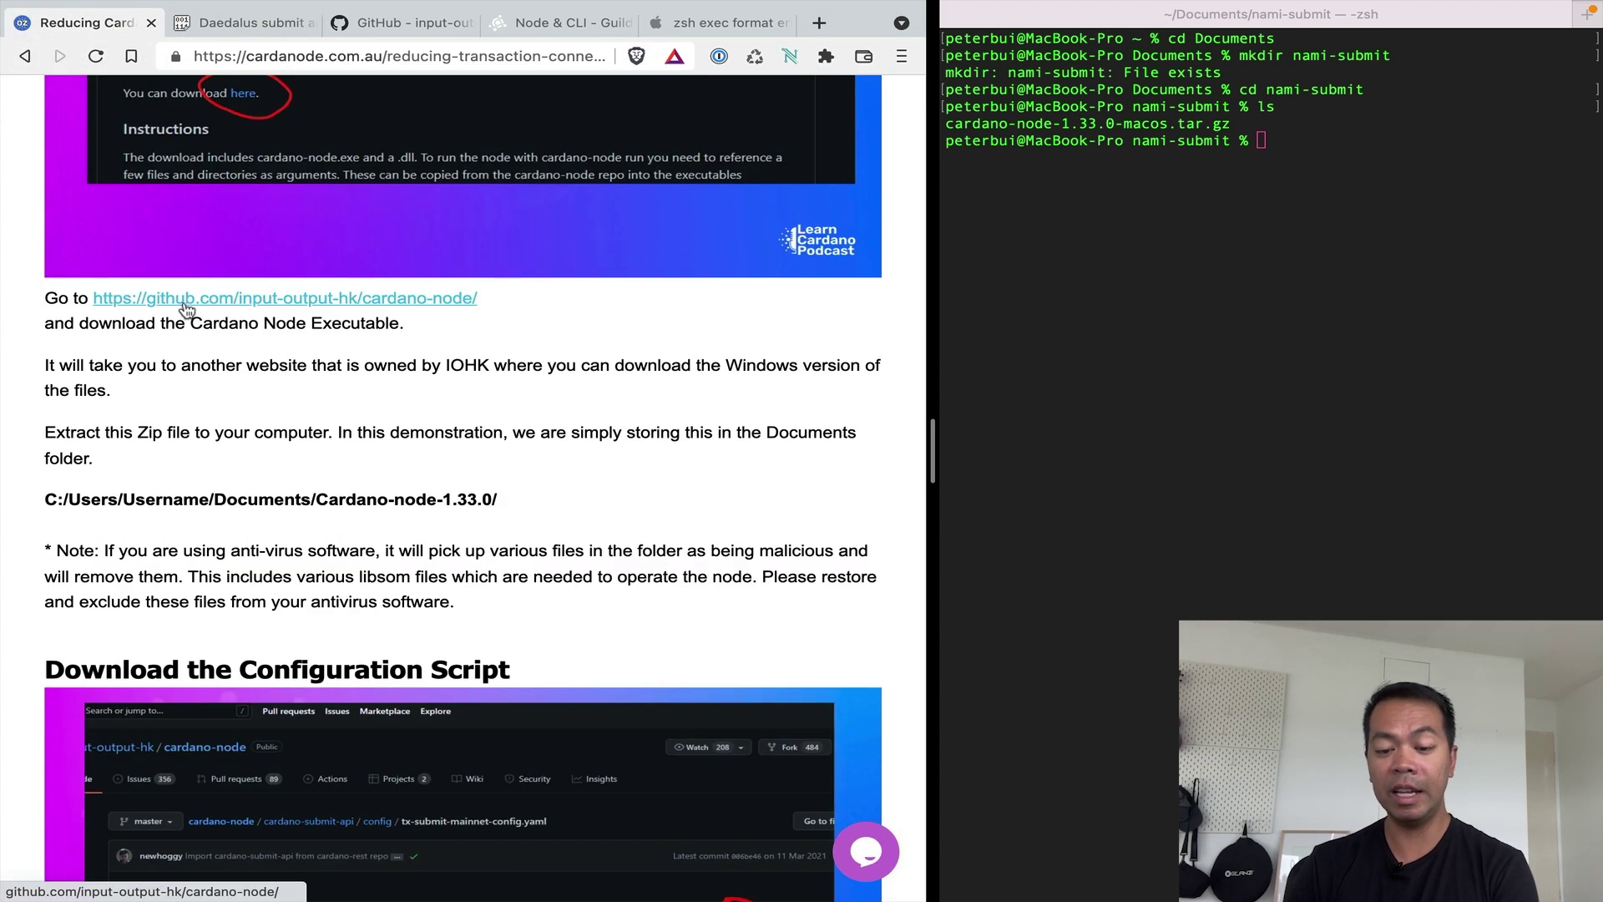
{"action": "left_click", "coordinate": [287, 299], "text": "super"}
{"action": "left_click", "coordinate": [216, 33]}
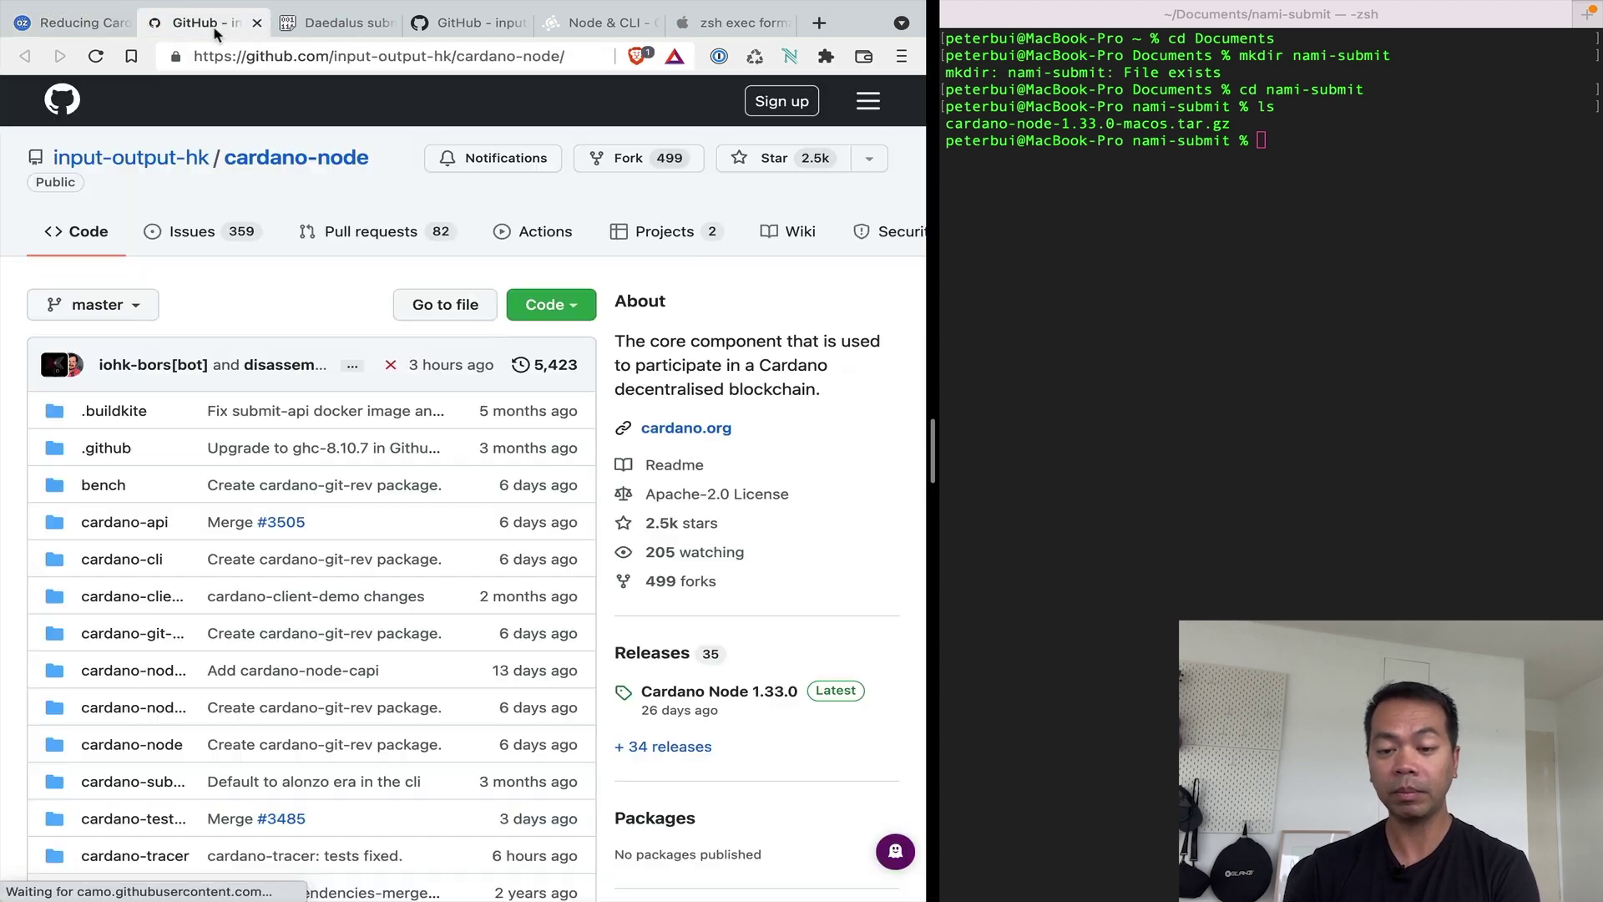
{"action": "scroll", "coordinate": [289, 327], "scroll_direction": "down", "scroll_amount": 15}
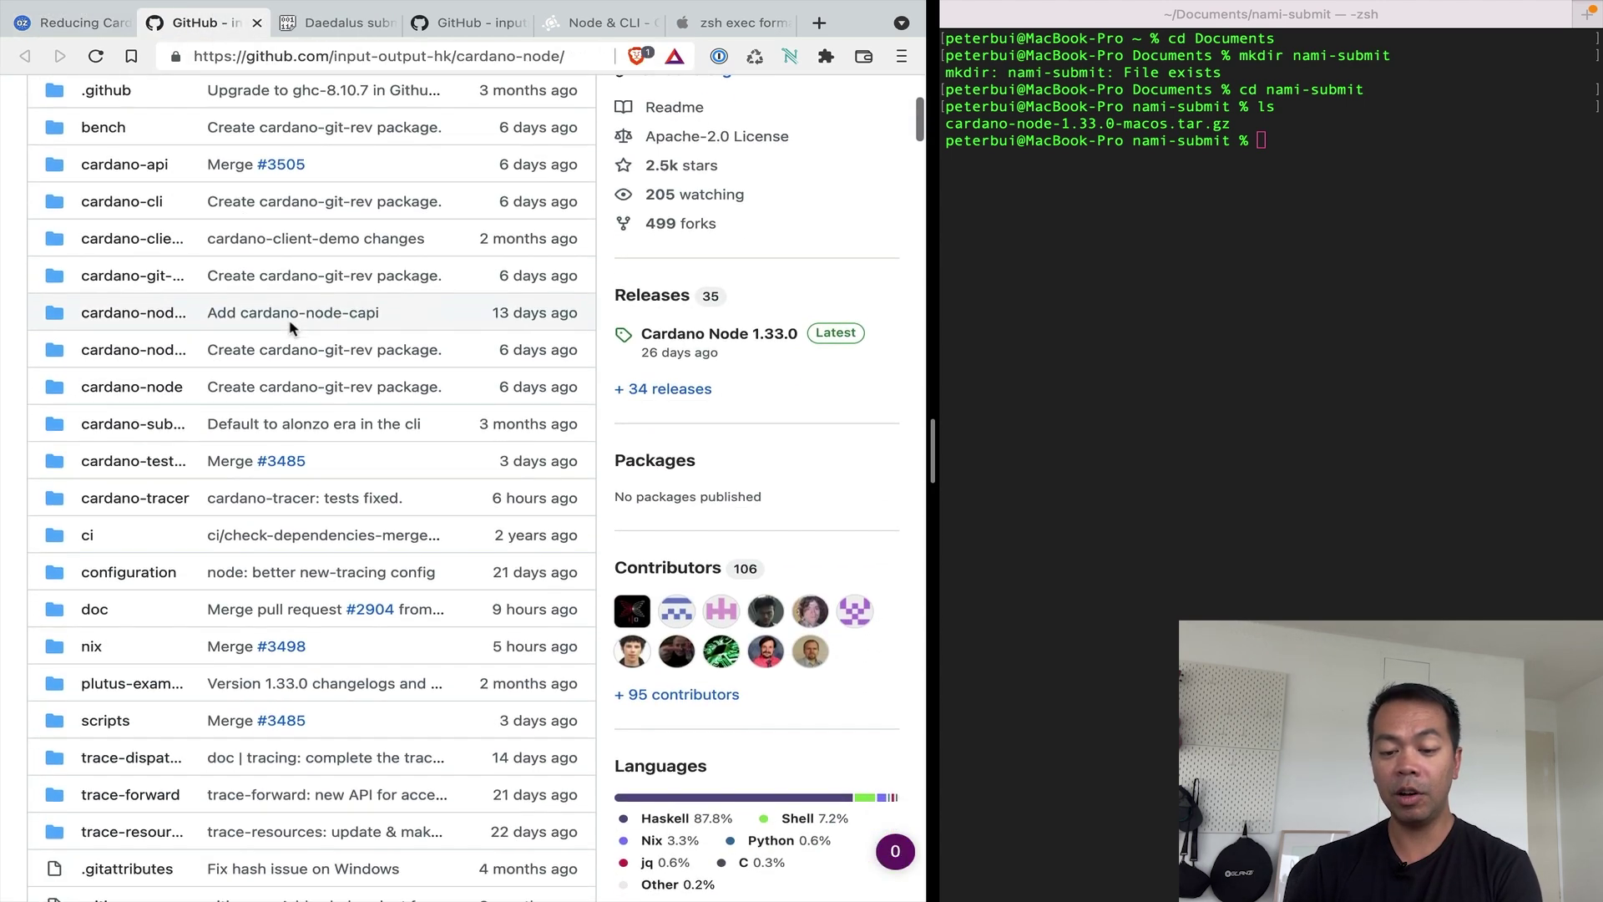
{"action": "scroll", "coordinate": [291, 327], "scroll_direction": "down", "scroll_amount": 13}
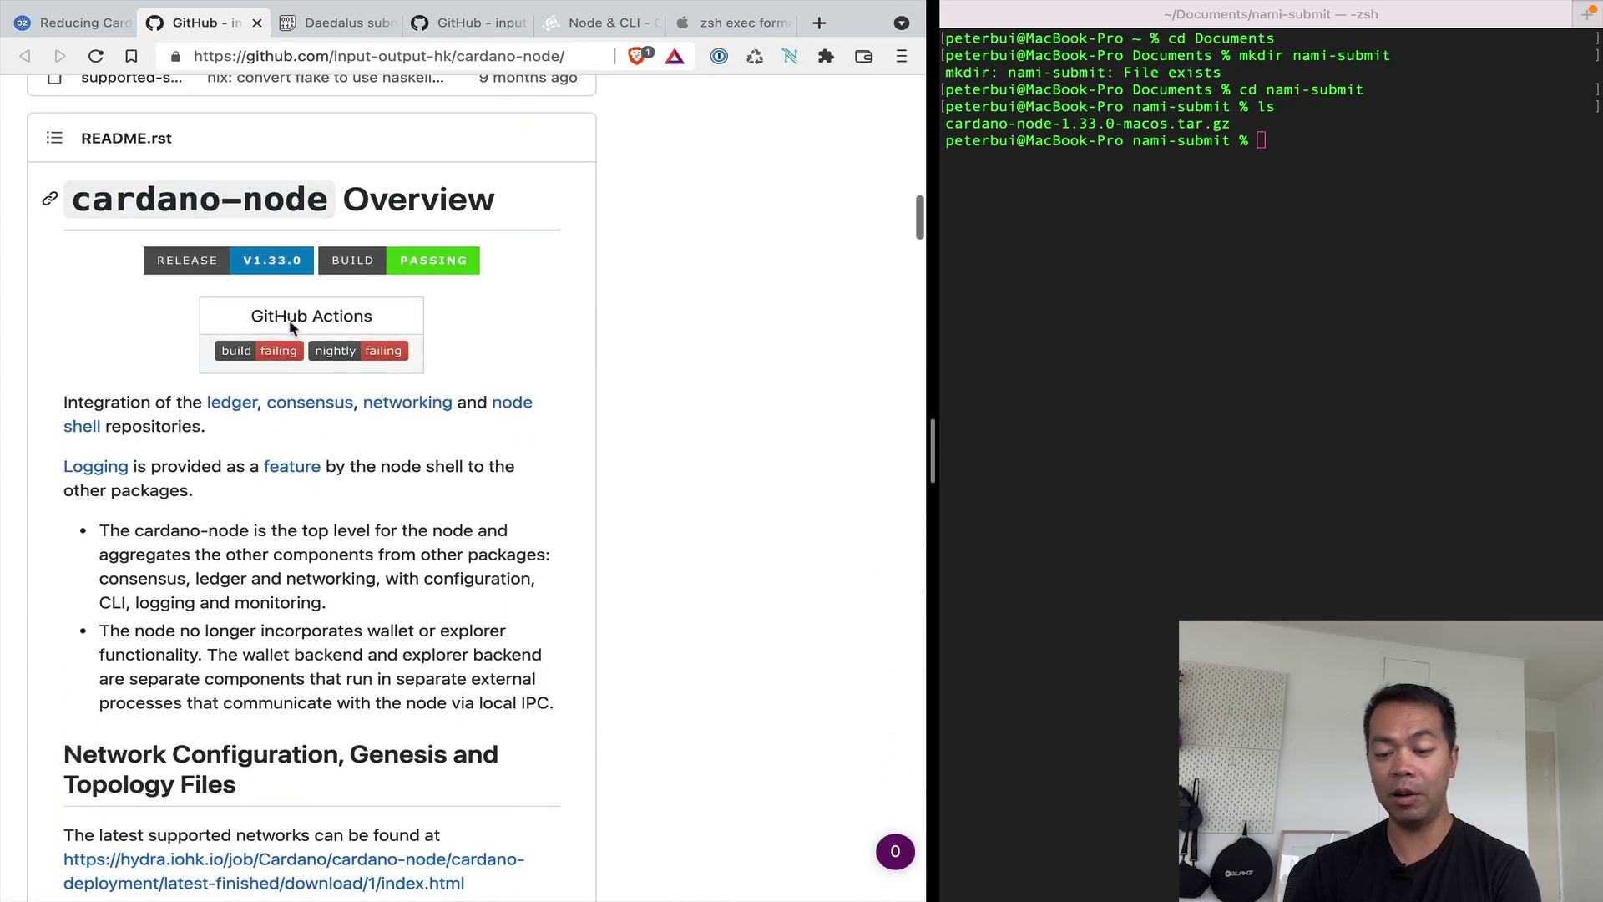
{"action": "scroll", "coordinate": [291, 327], "scroll_direction": "down", "scroll_amount": 5}
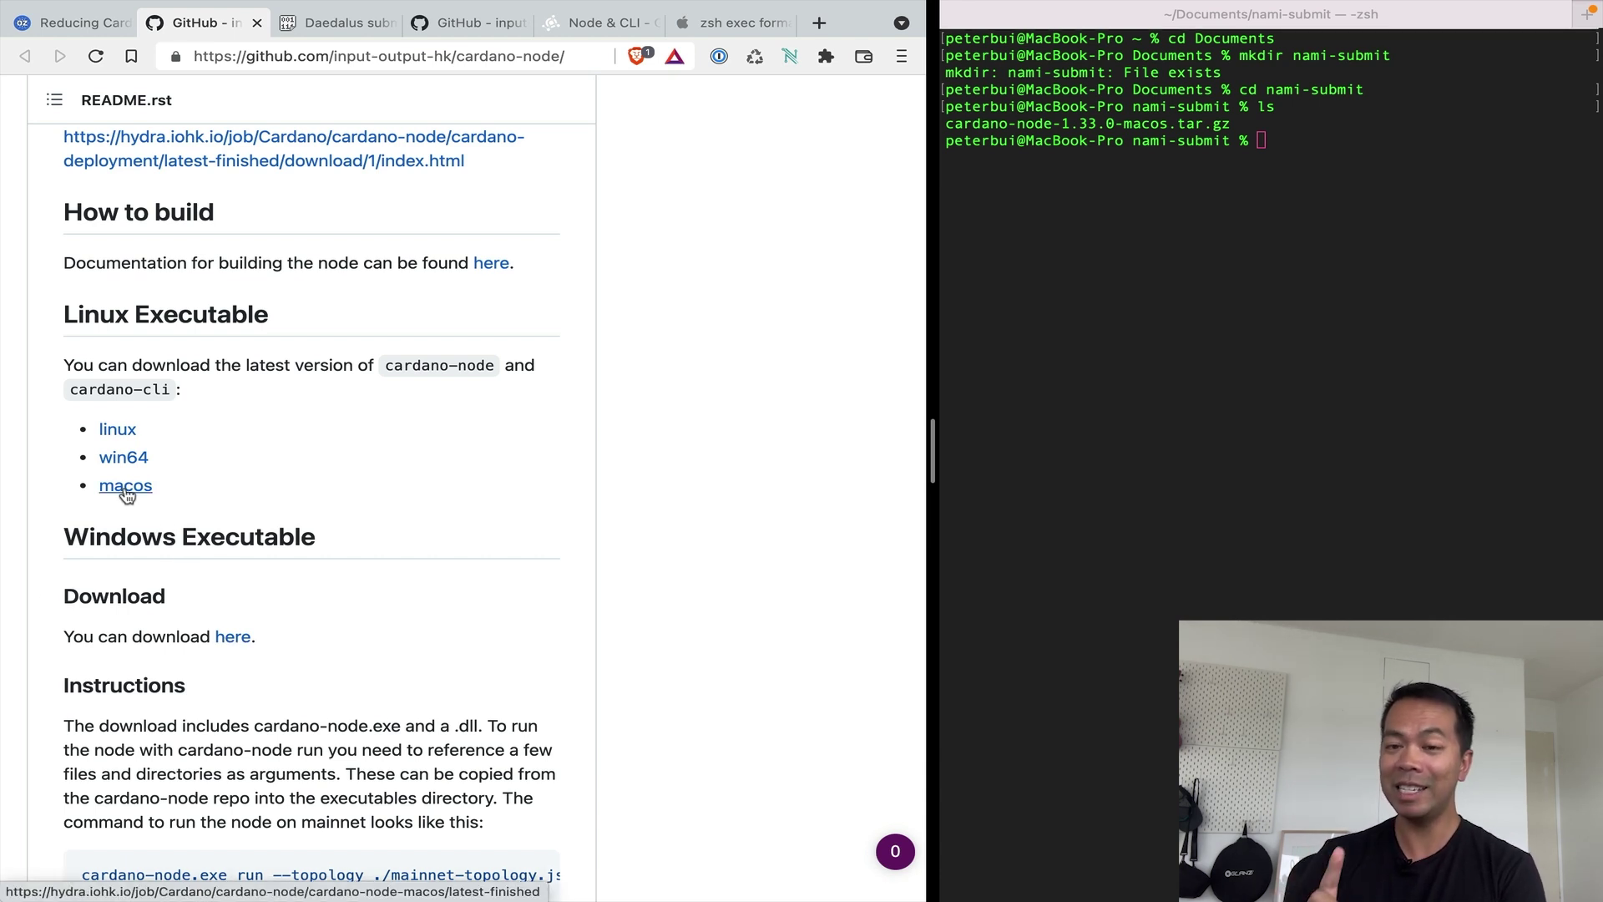
Confirm in Finder that nami-submit holds the macos tarball, then switch back to Terminal.
{"action": "key", "text": "super+Tab"}
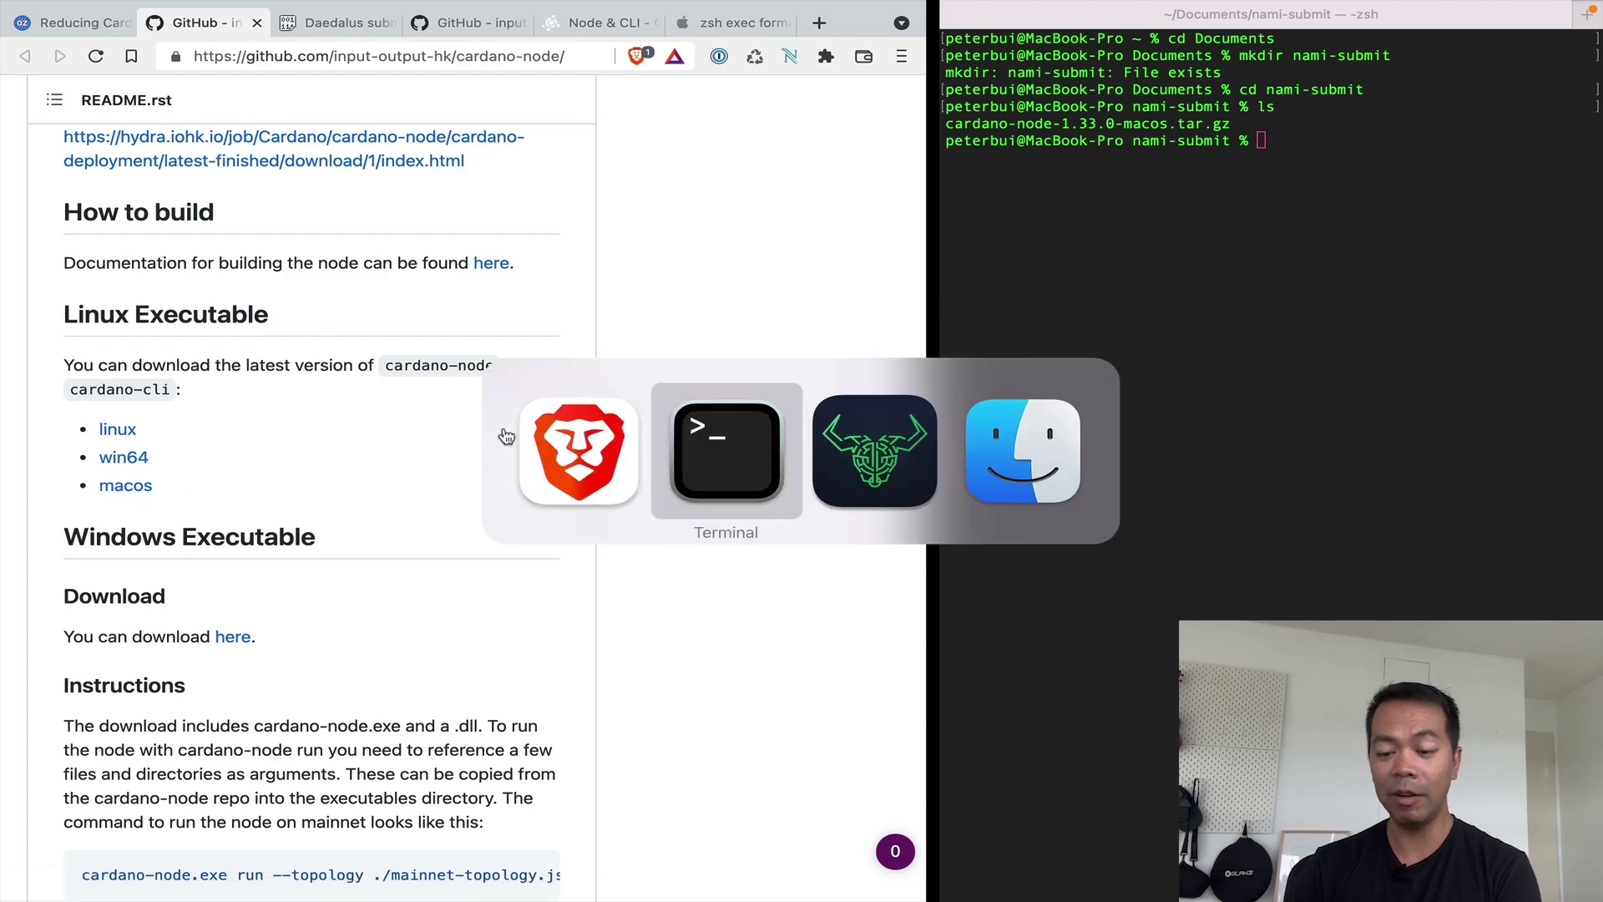
{"action": "left_click", "coordinate": [1050, 453]}
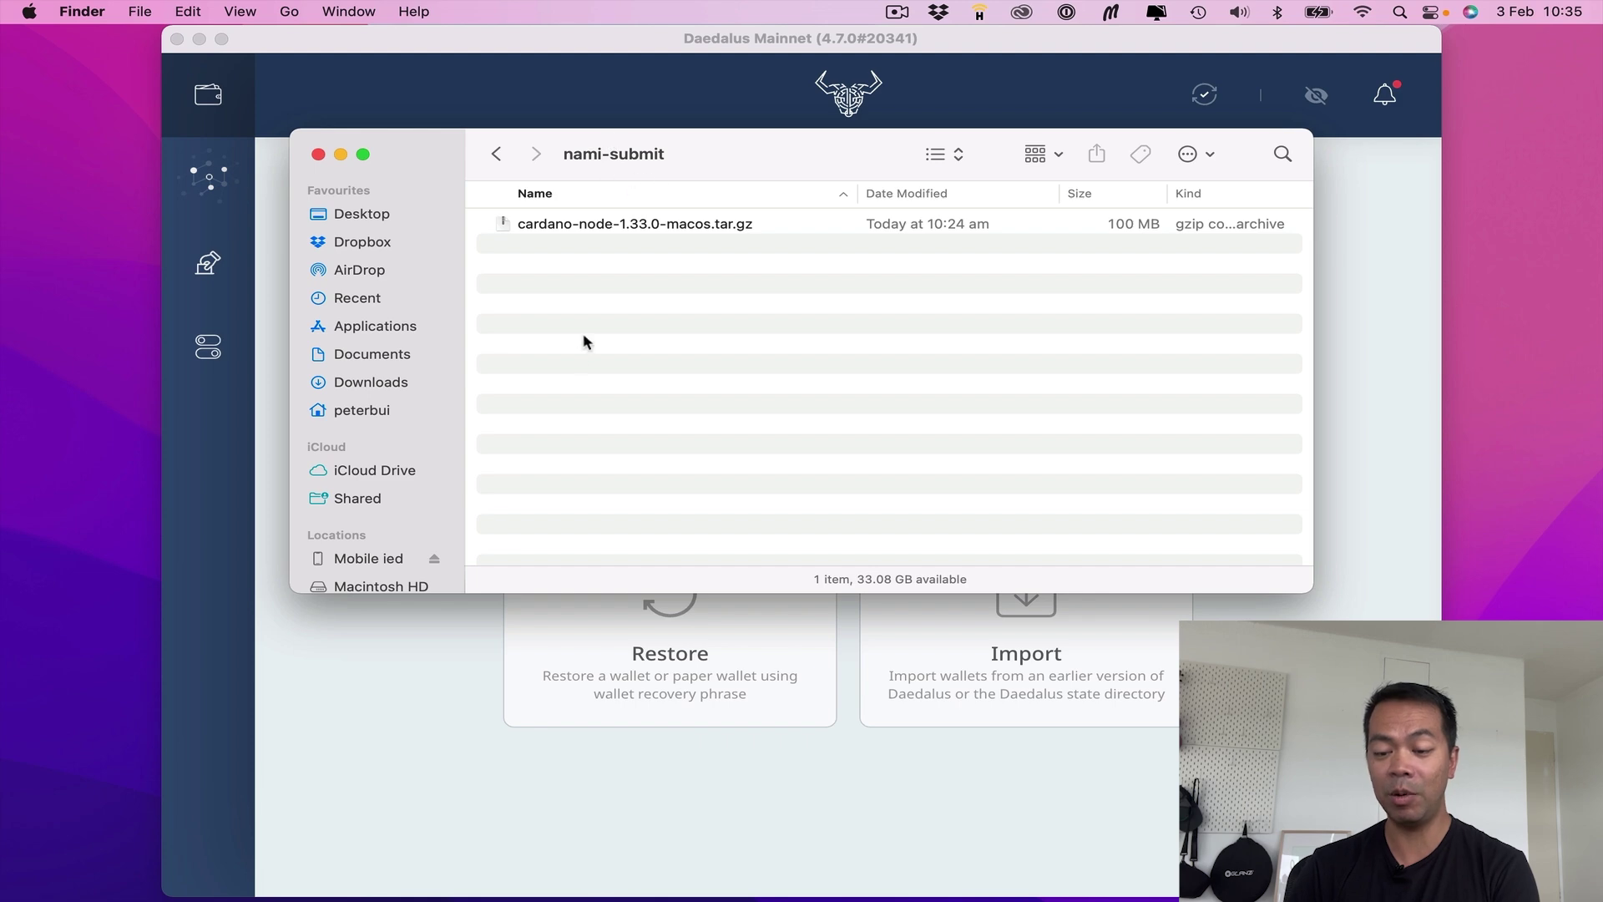
{"action": "key", "text": "super+Tab"}
{"action": "left_click", "coordinate": [835, 485]}
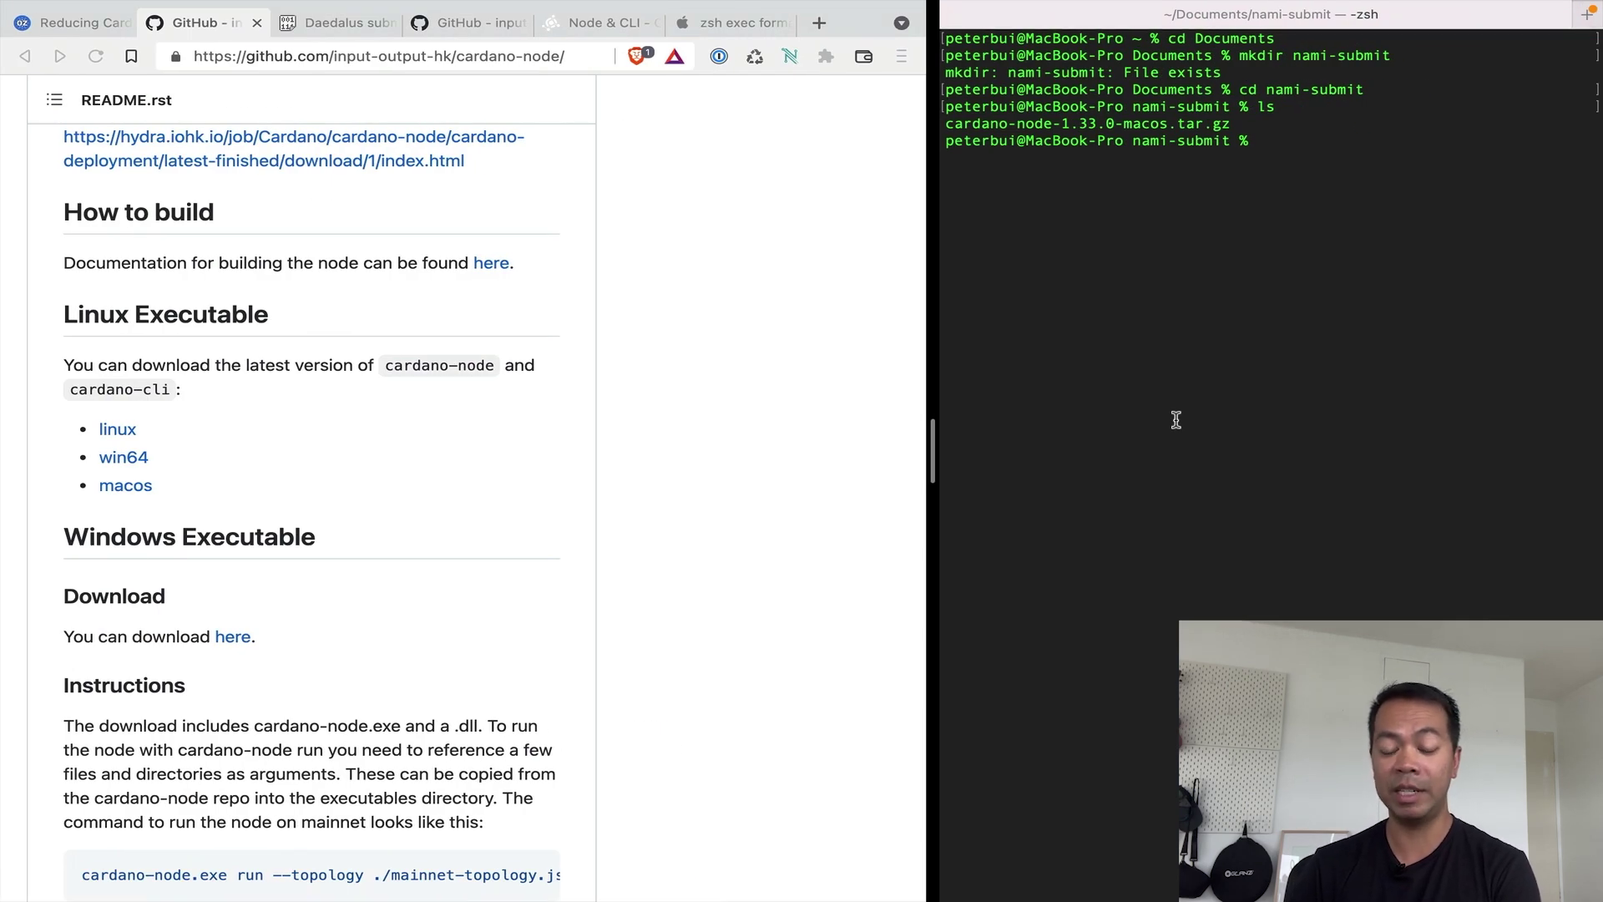
List nami-submit and look up the tar -xf command on line 14 of the script.
{"action": "type", "text": "l"}
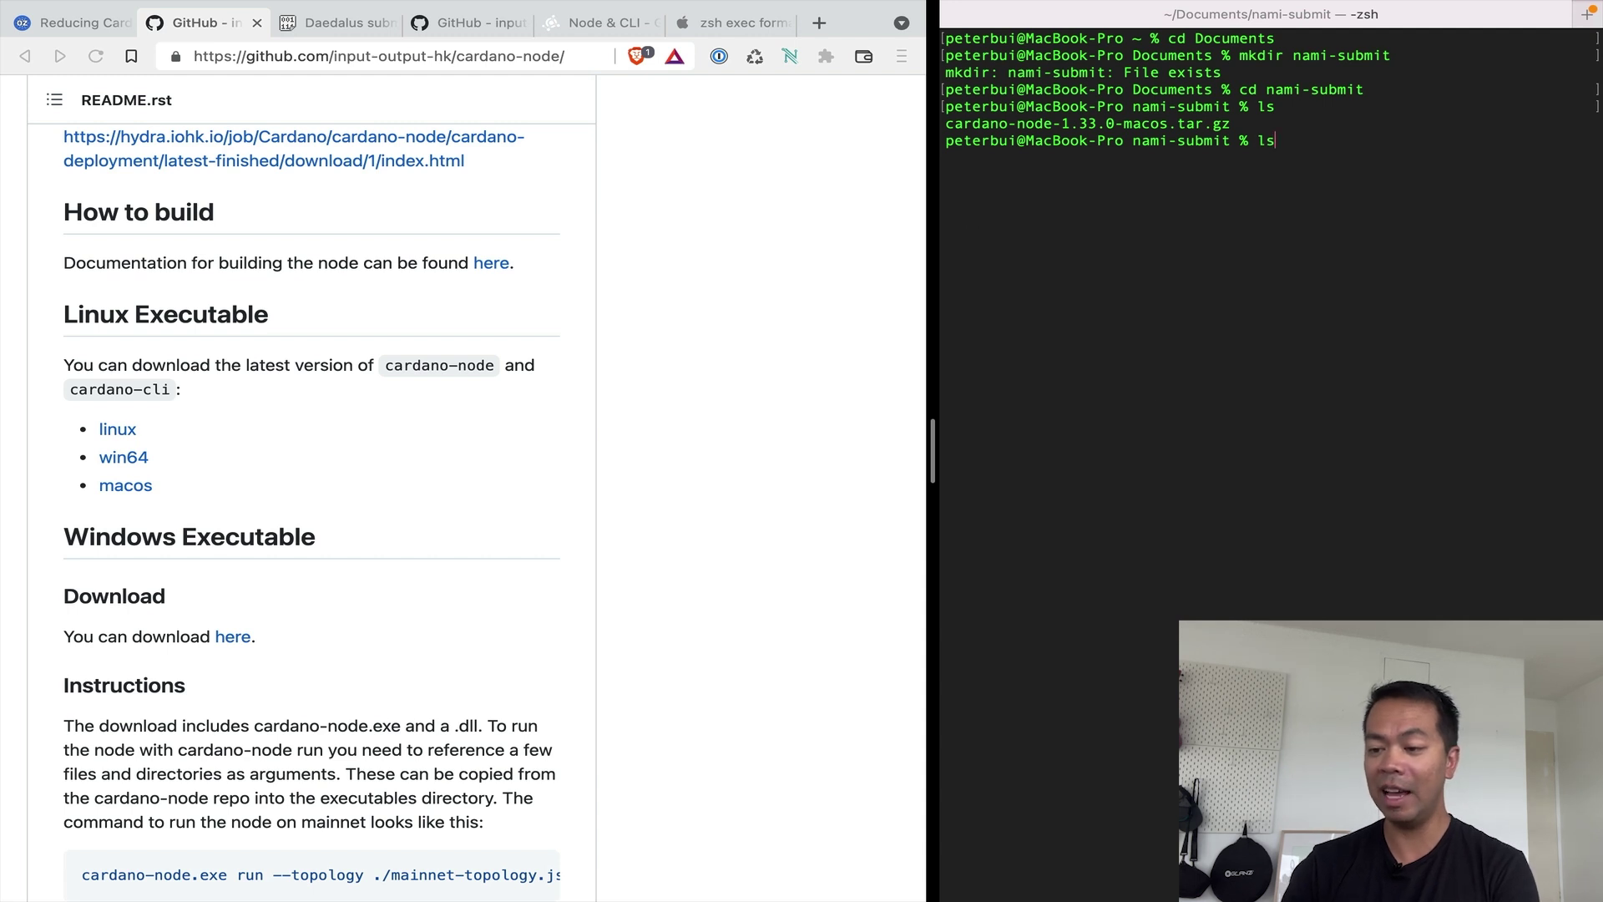
{"action": "type", "text": "s"}
{"action": "key", "text": "Return"}
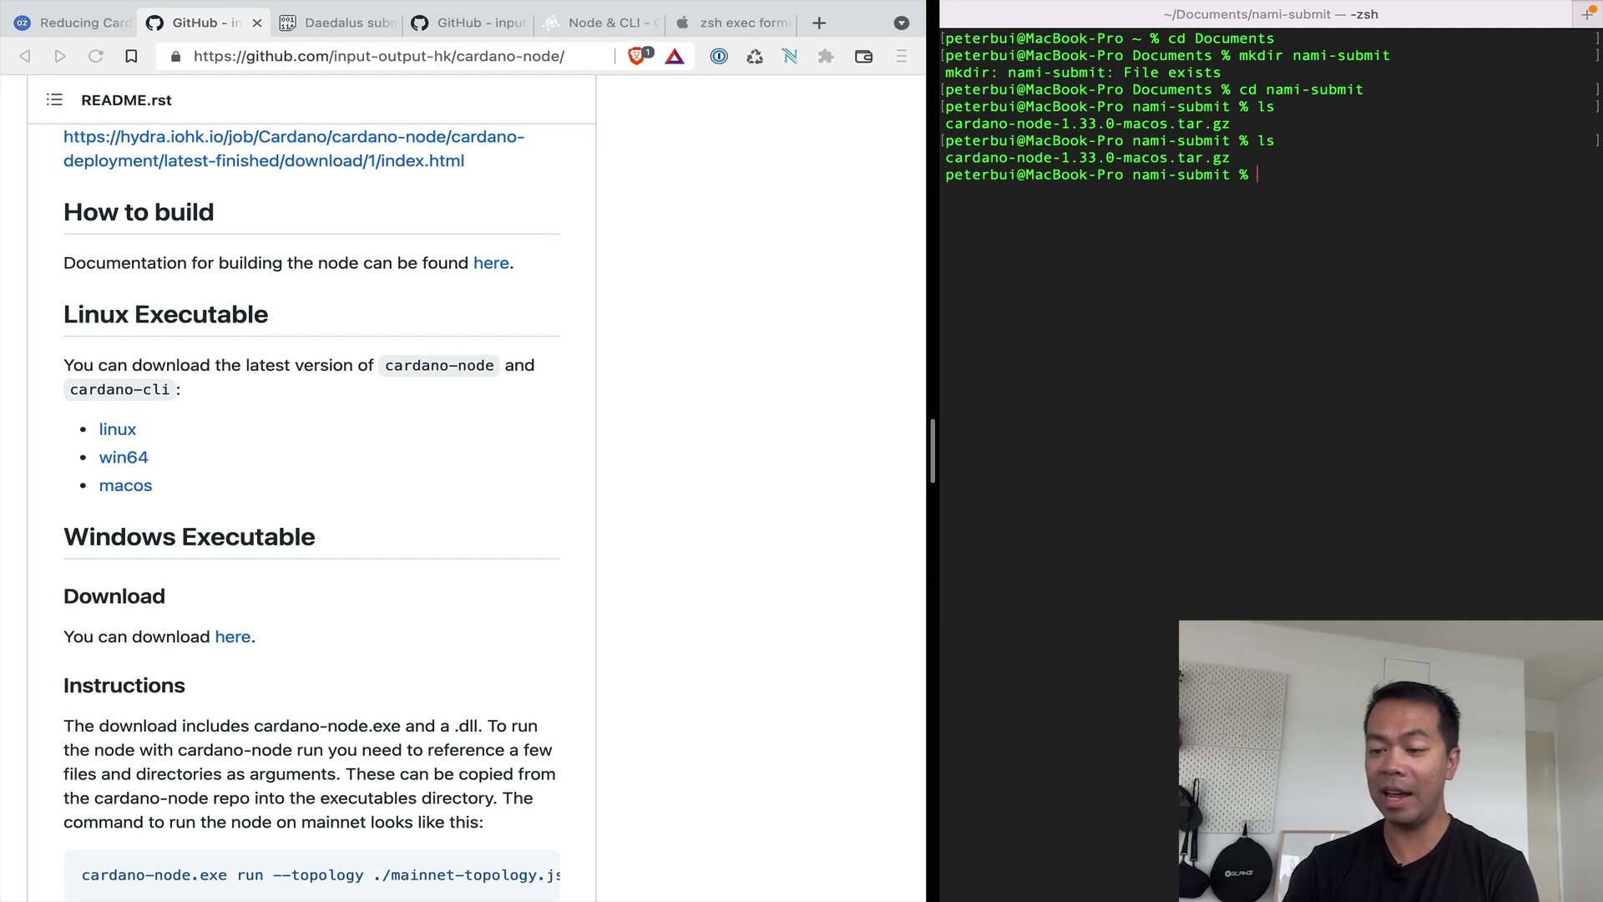
{"action": "triple_click", "coordinate": [1045, 158]}
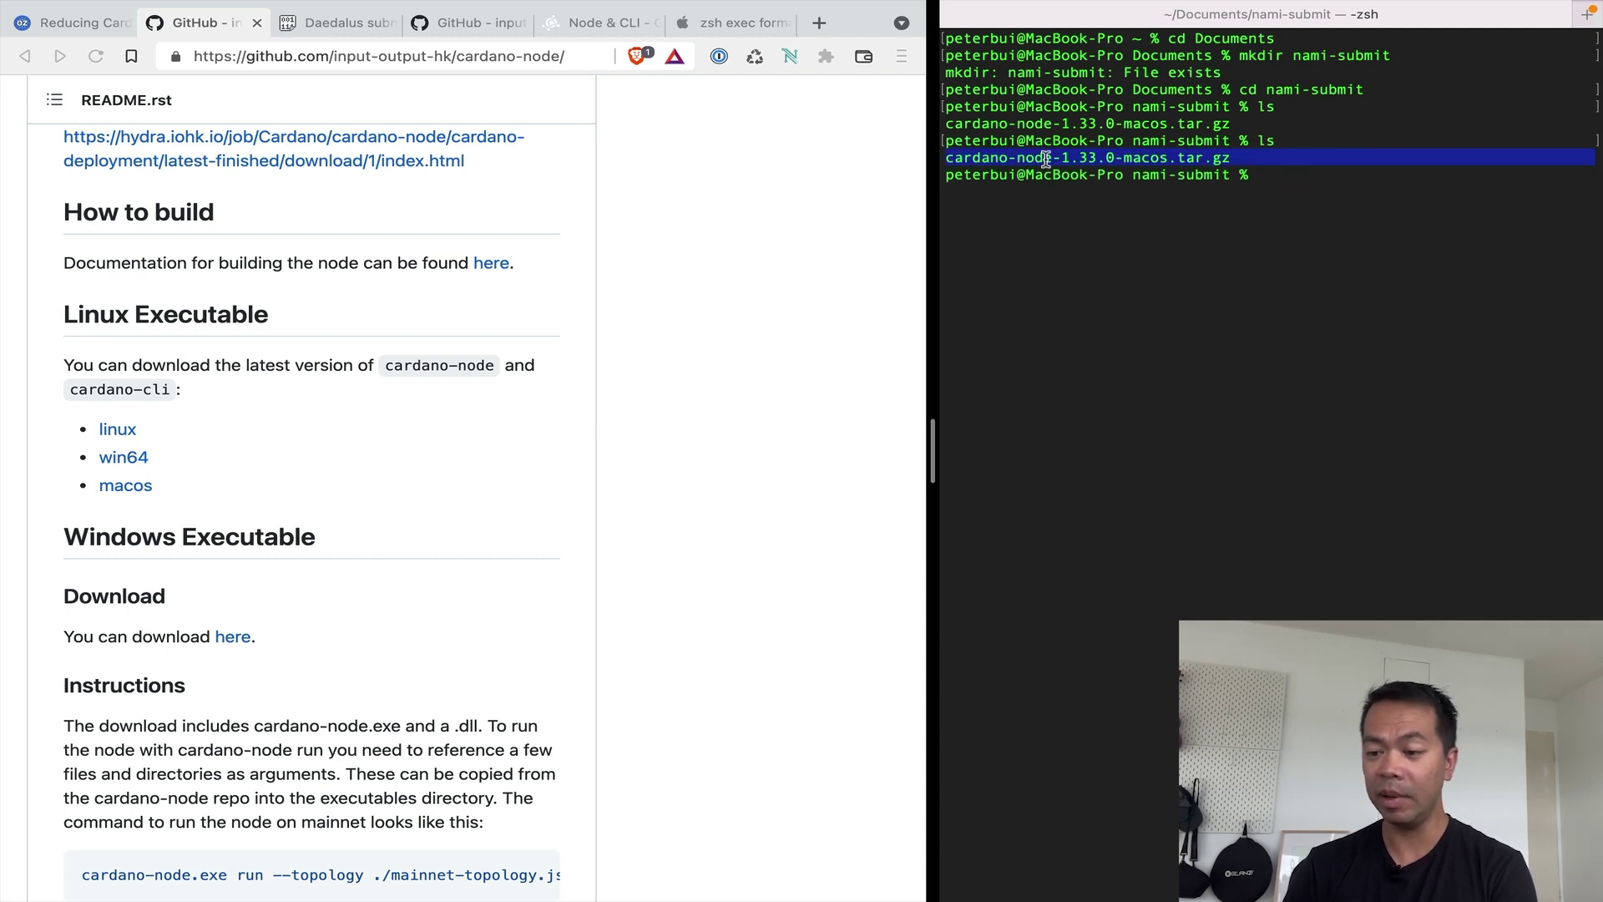
{"action": "left_click", "coordinate": [401, 24]}
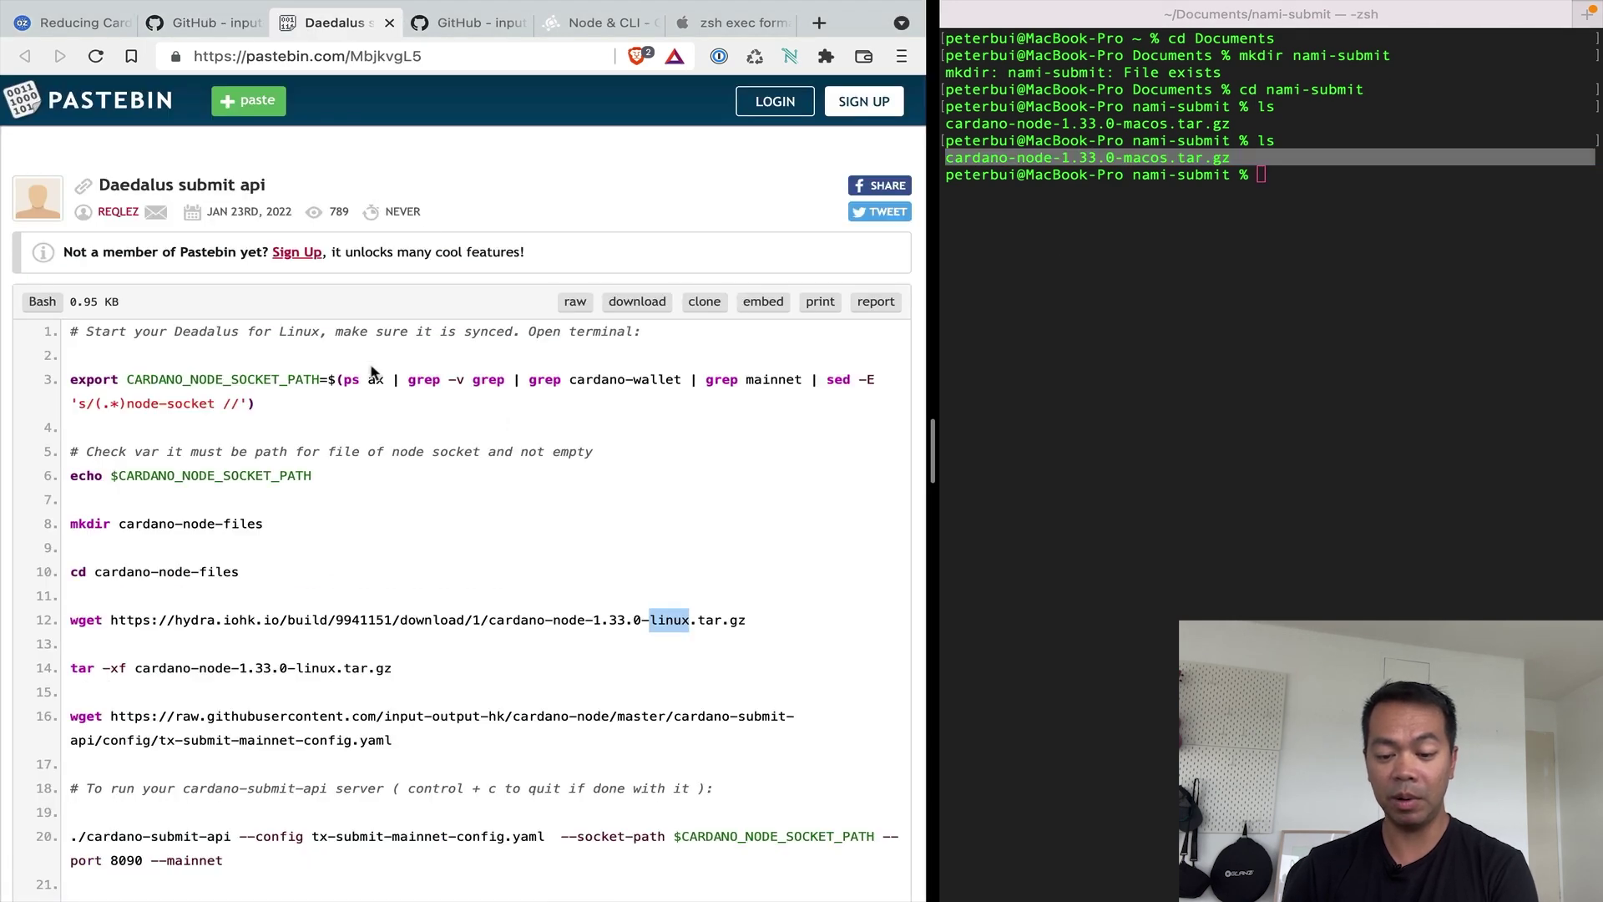
{"action": "scroll", "coordinate": [349, 484], "scroll_direction": "down", "scroll_amount": 2}
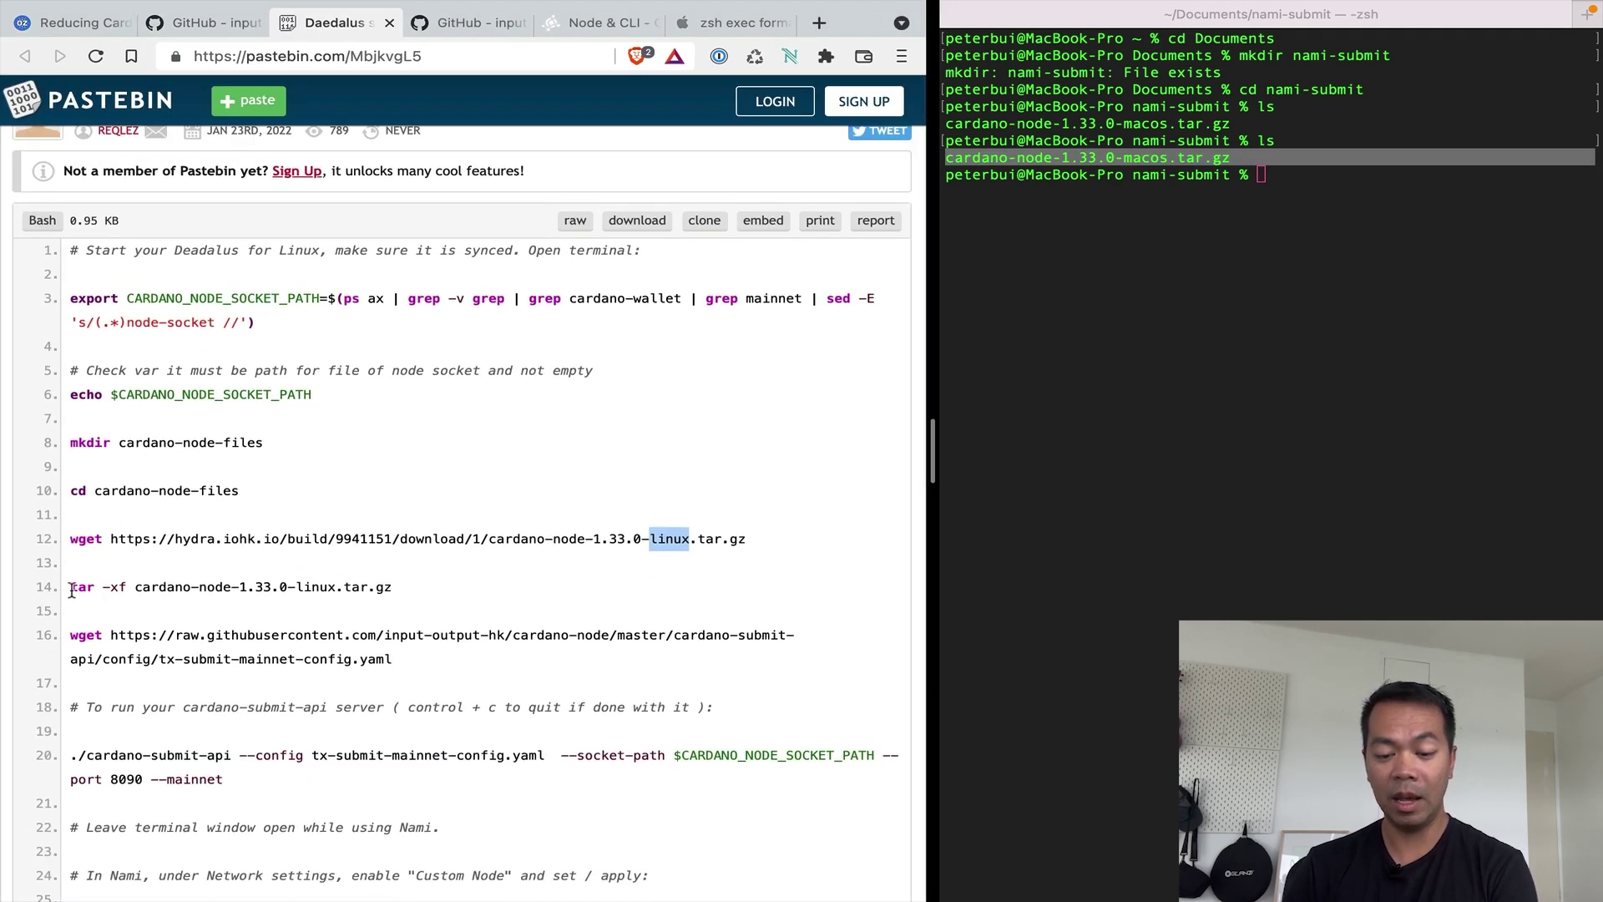
{"action": "left_click_drag", "start_coordinate": [72, 589], "coordinate": [131, 590]}
{"action": "left_click", "coordinate": [131, 589]}
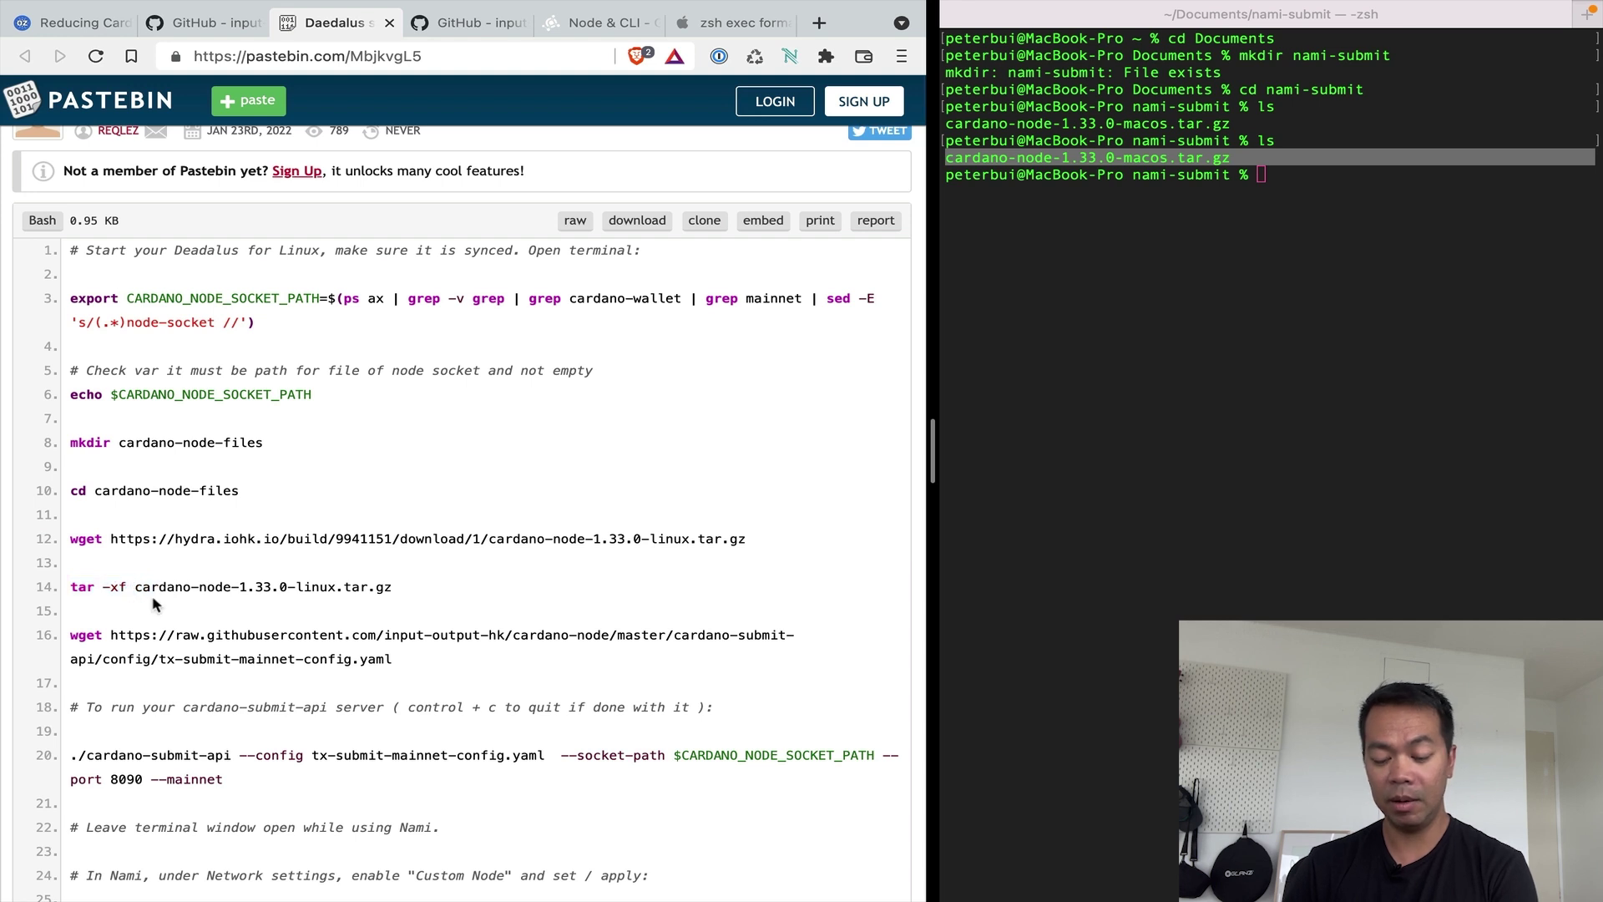
Extract cardano-node-1.33.0-macos.tar.gz with tar -xf and list the extracted files.
{"action": "left_click", "coordinate": [1092, 474]}
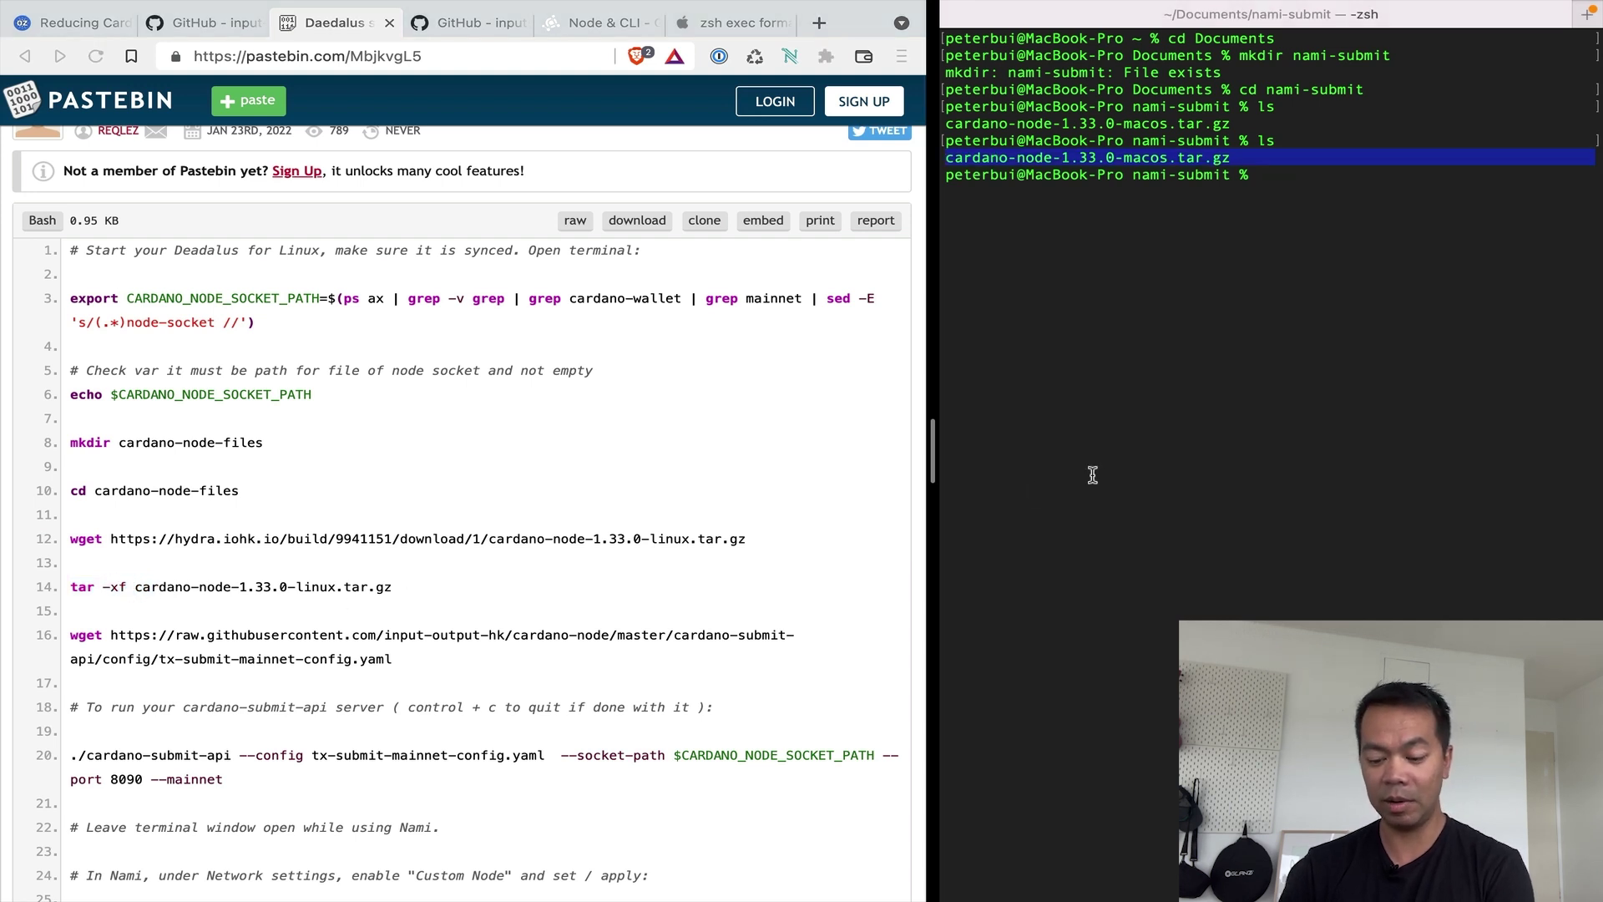
{"action": "type", "text": "tar -xf"}
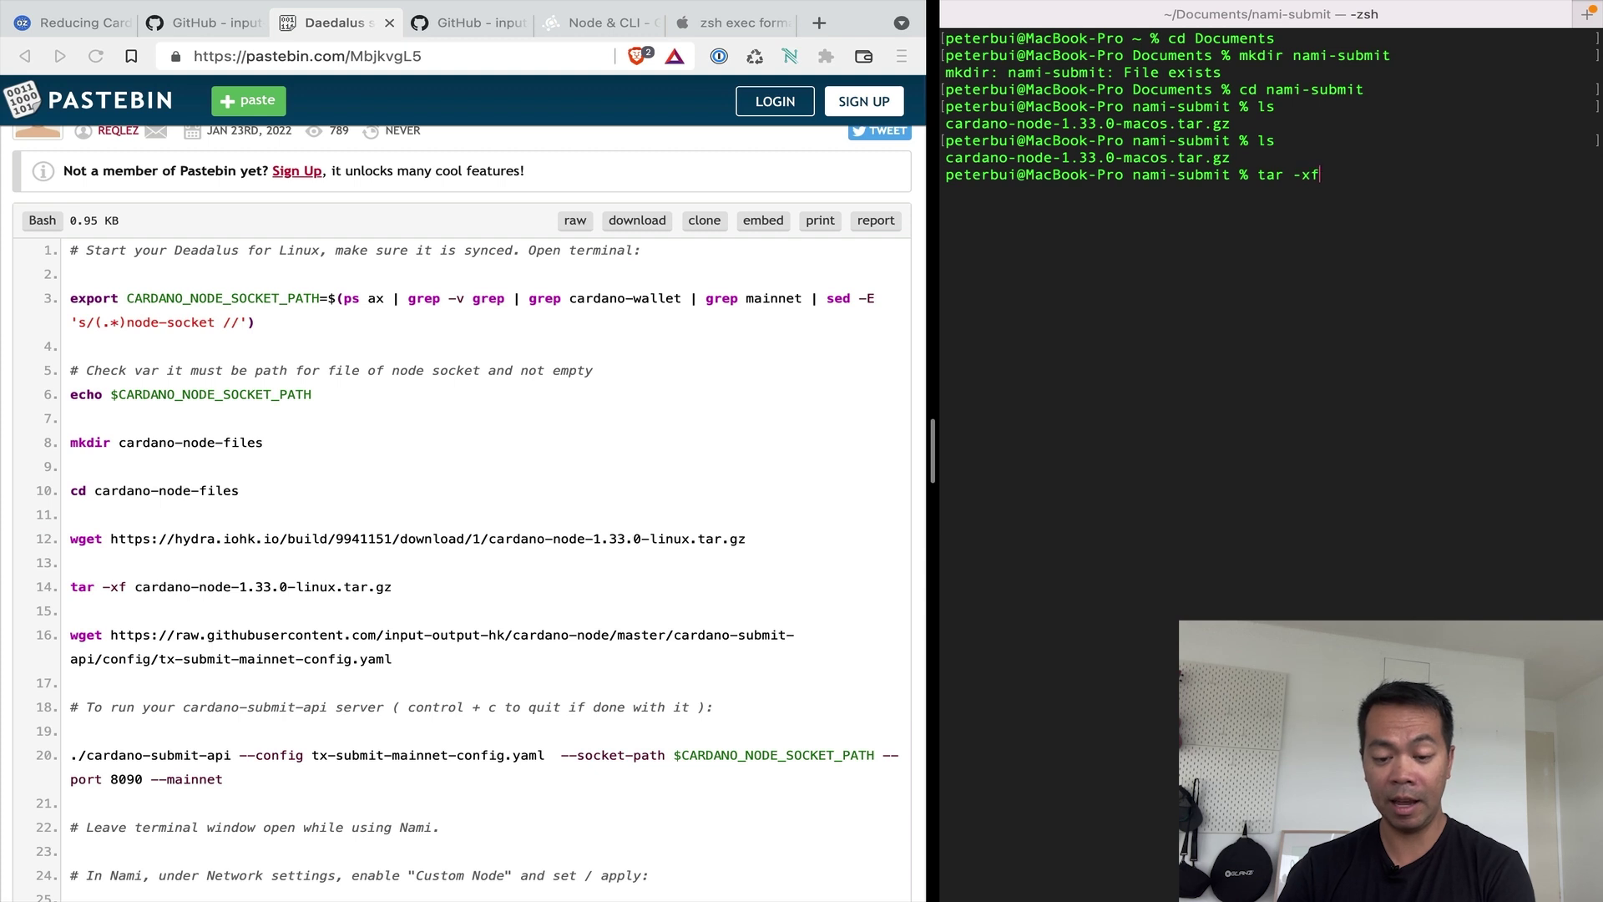
{"action": "type", "text": " c"}
{"action": "key", "text": "Tab"}
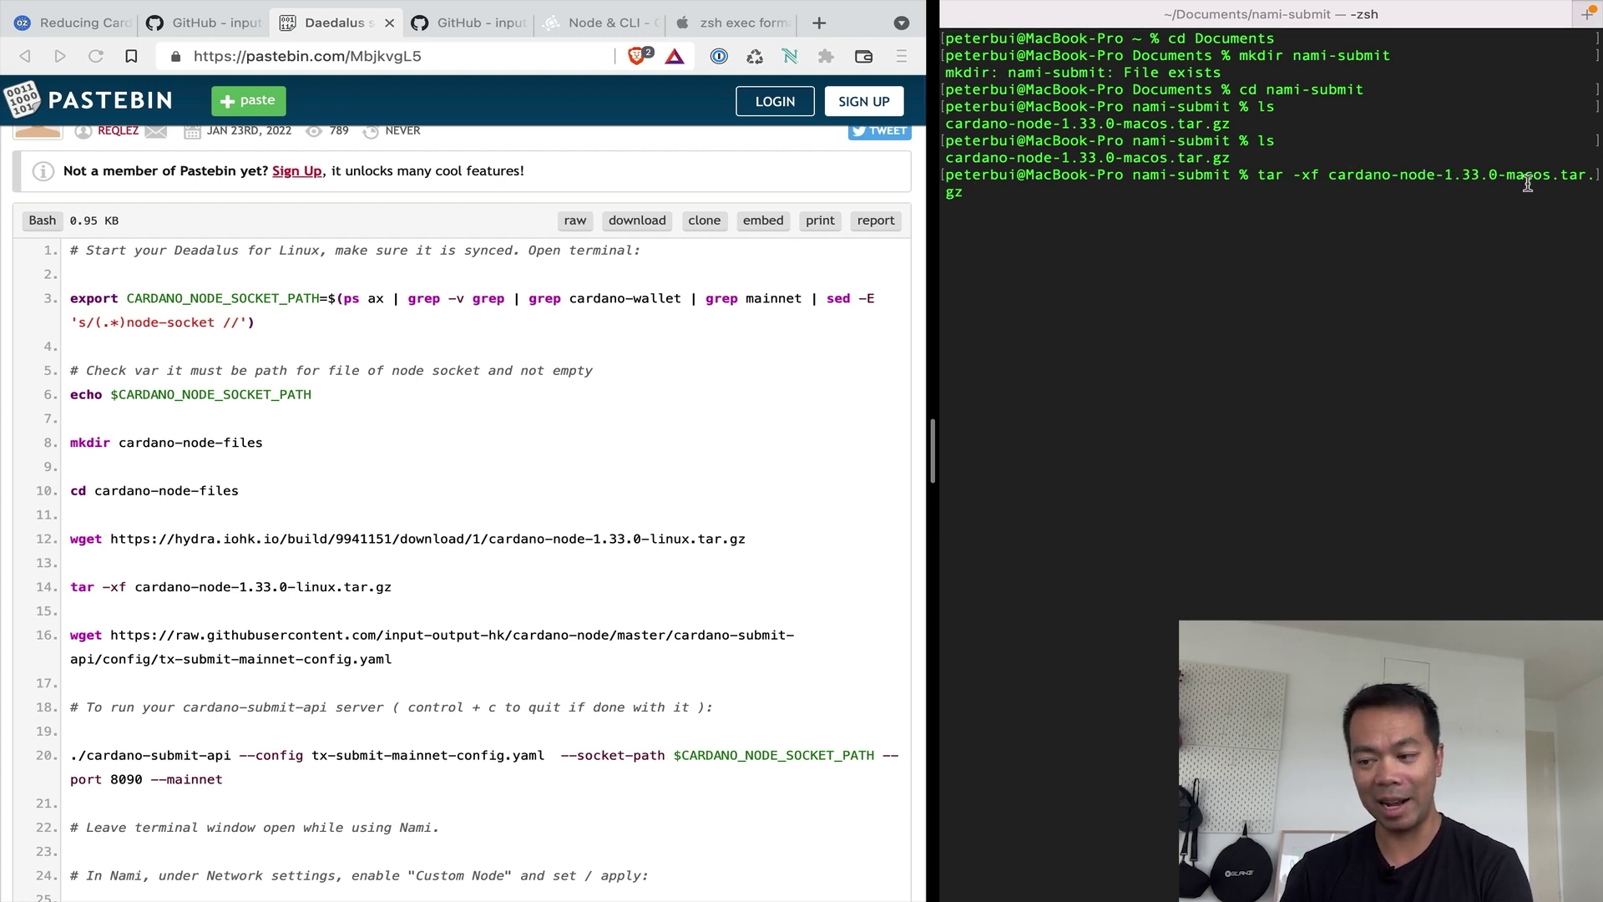
{"action": "key", "text": "Return"}
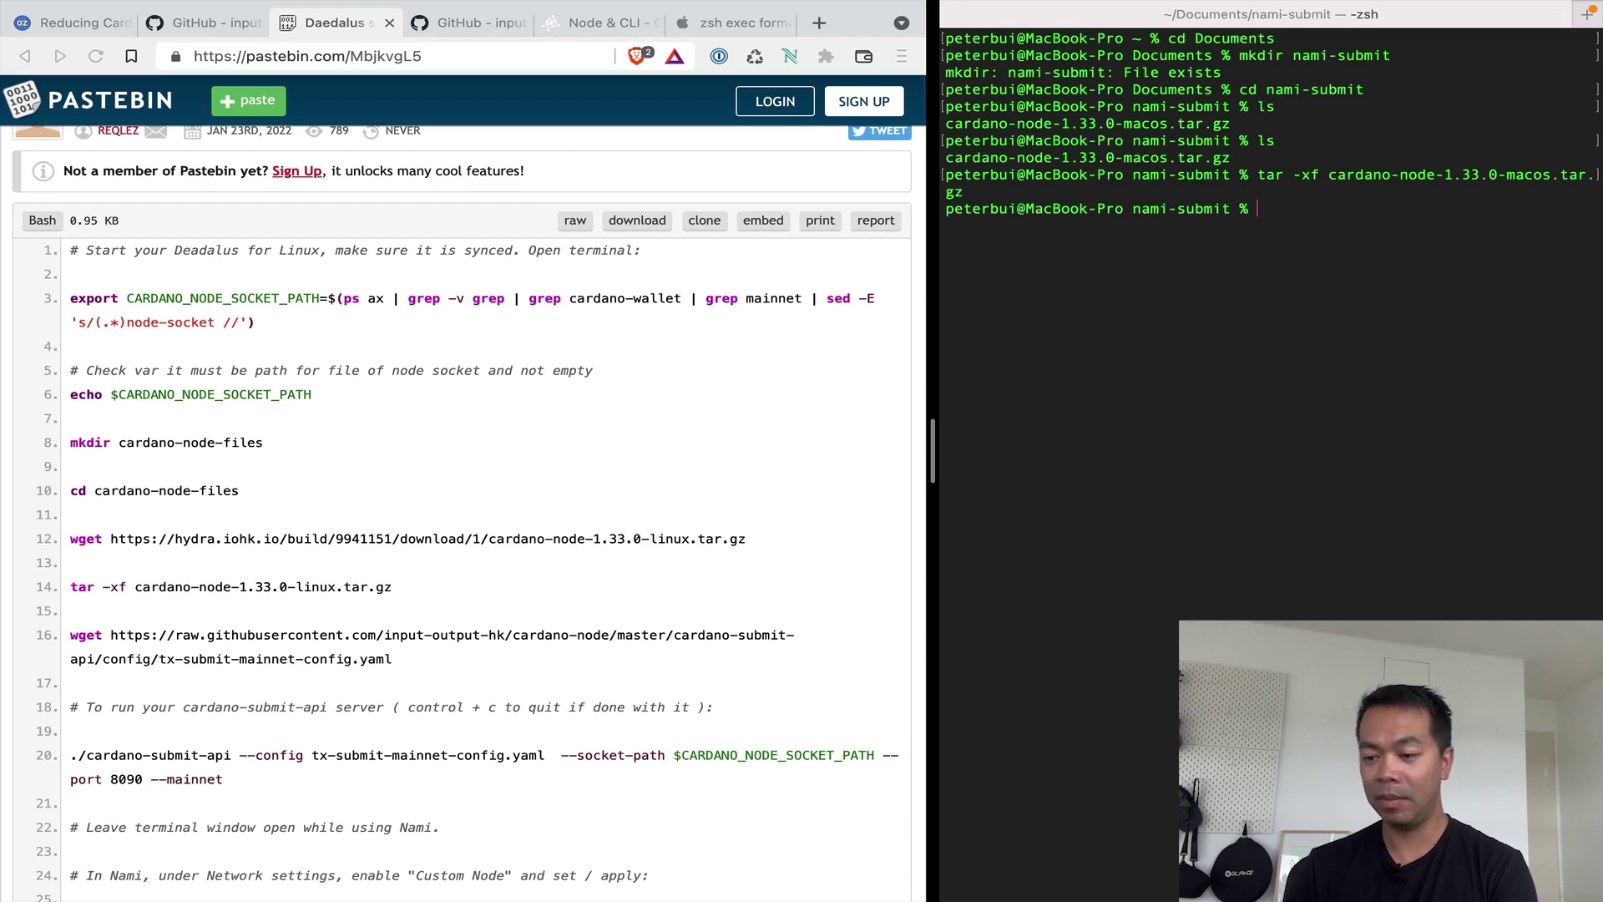
{"action": "type", "text": "ls"}
{"action": "key", "text": "Return"}
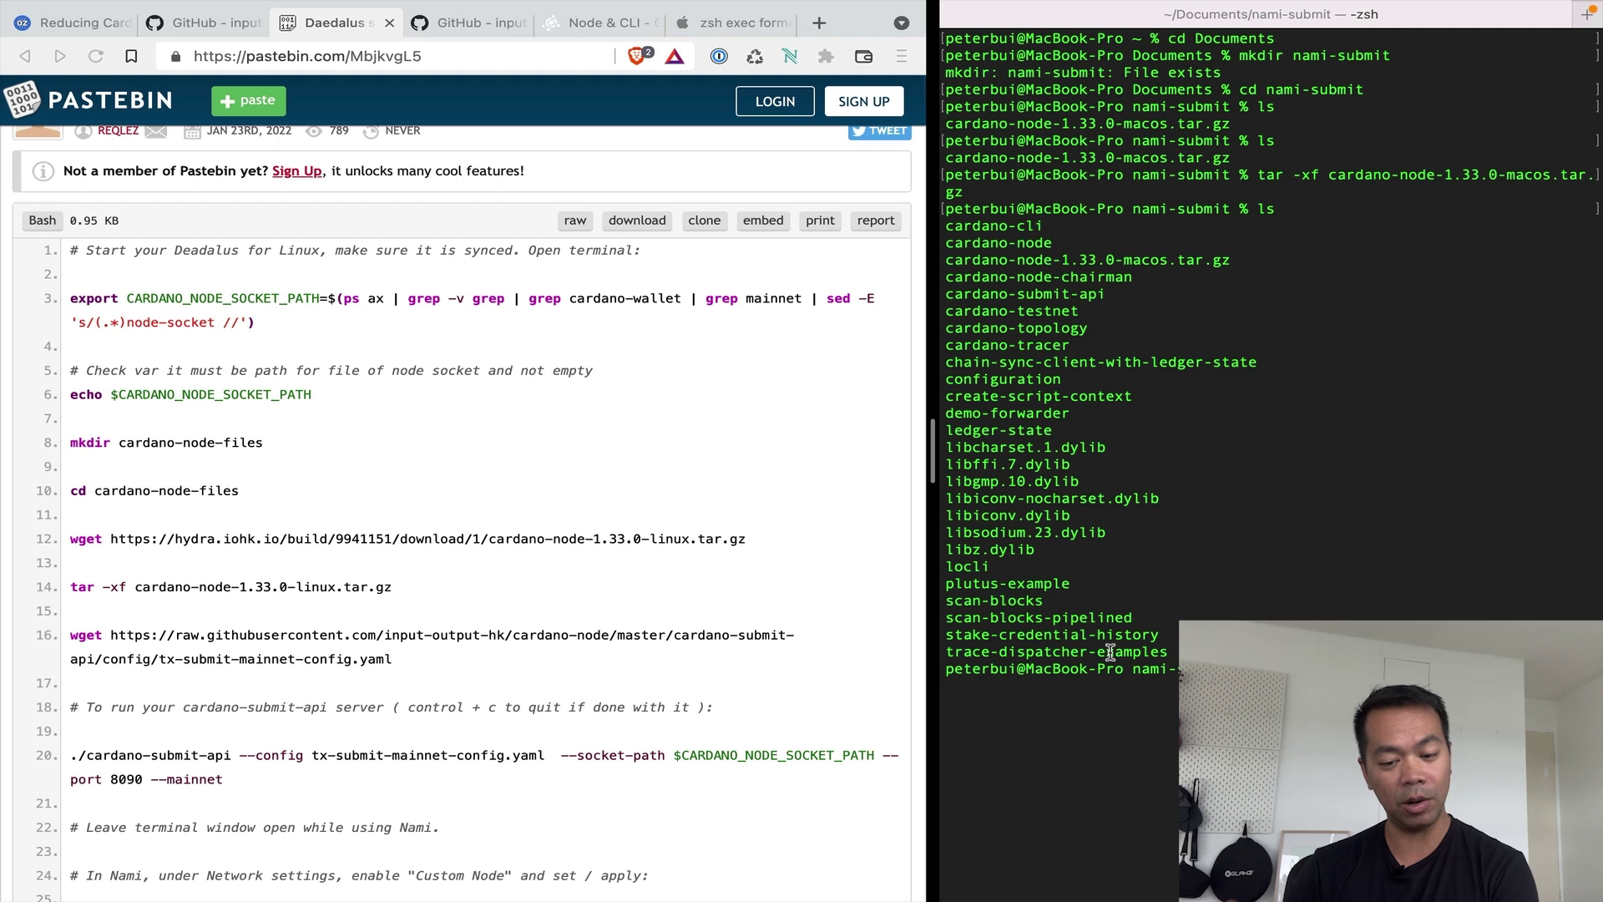
Download tx-submit-mainnet-config.yaml into nami-submit using the wget command from line 16.
{"action": "triple_click", "coordinate": [175, 639]}
{"action": "key", "text": "super+c"}
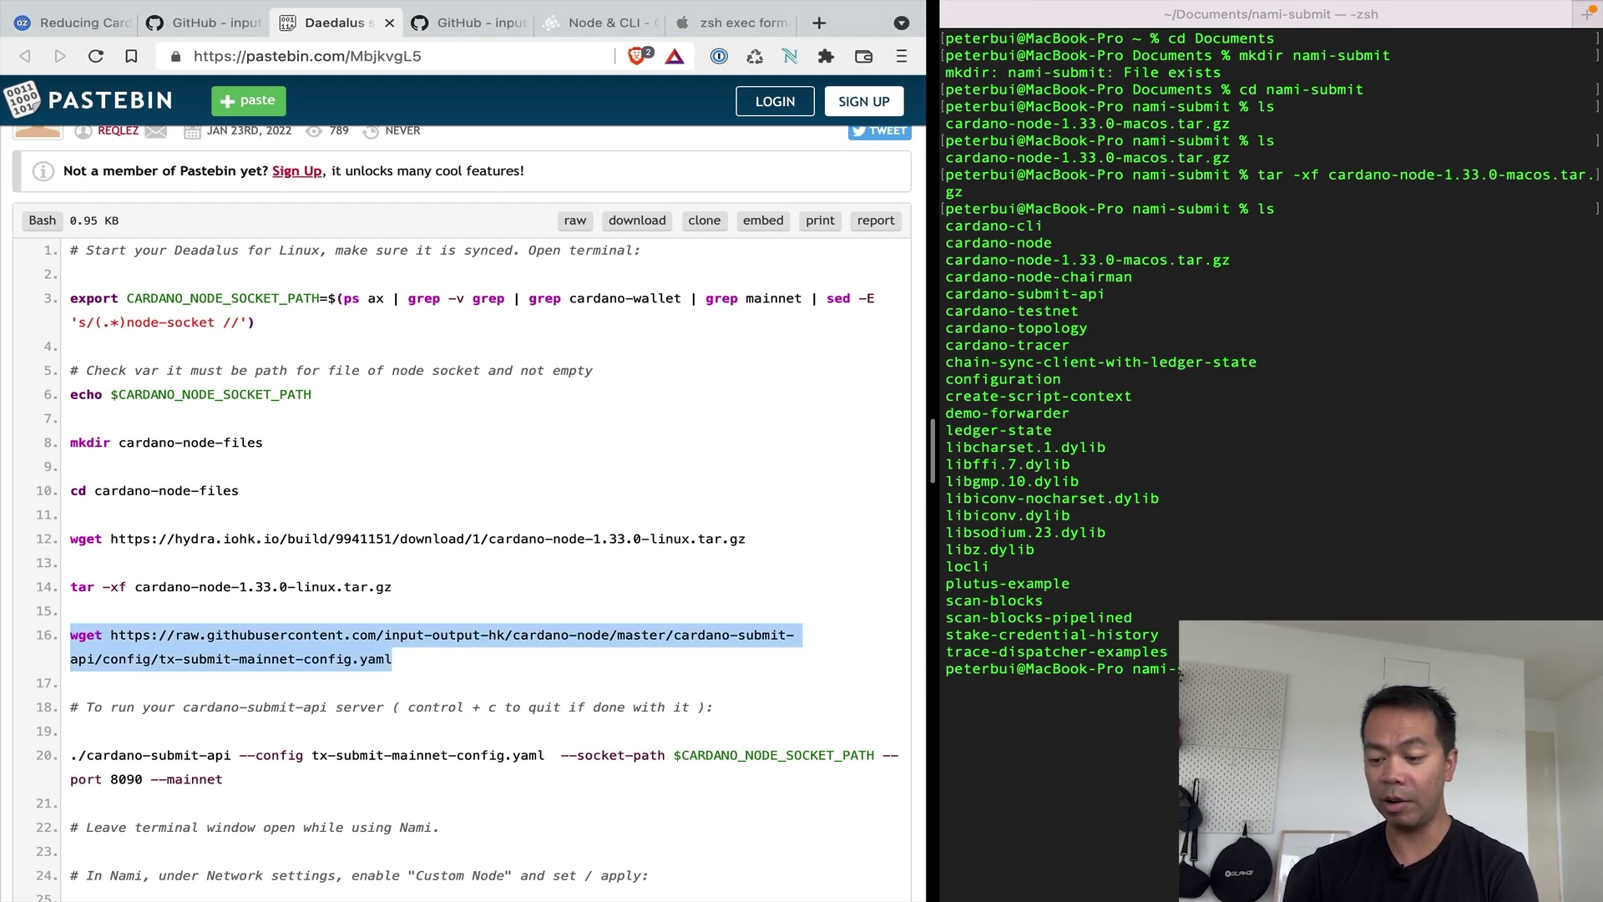
{"action": "key", "text": "super+Tab"}
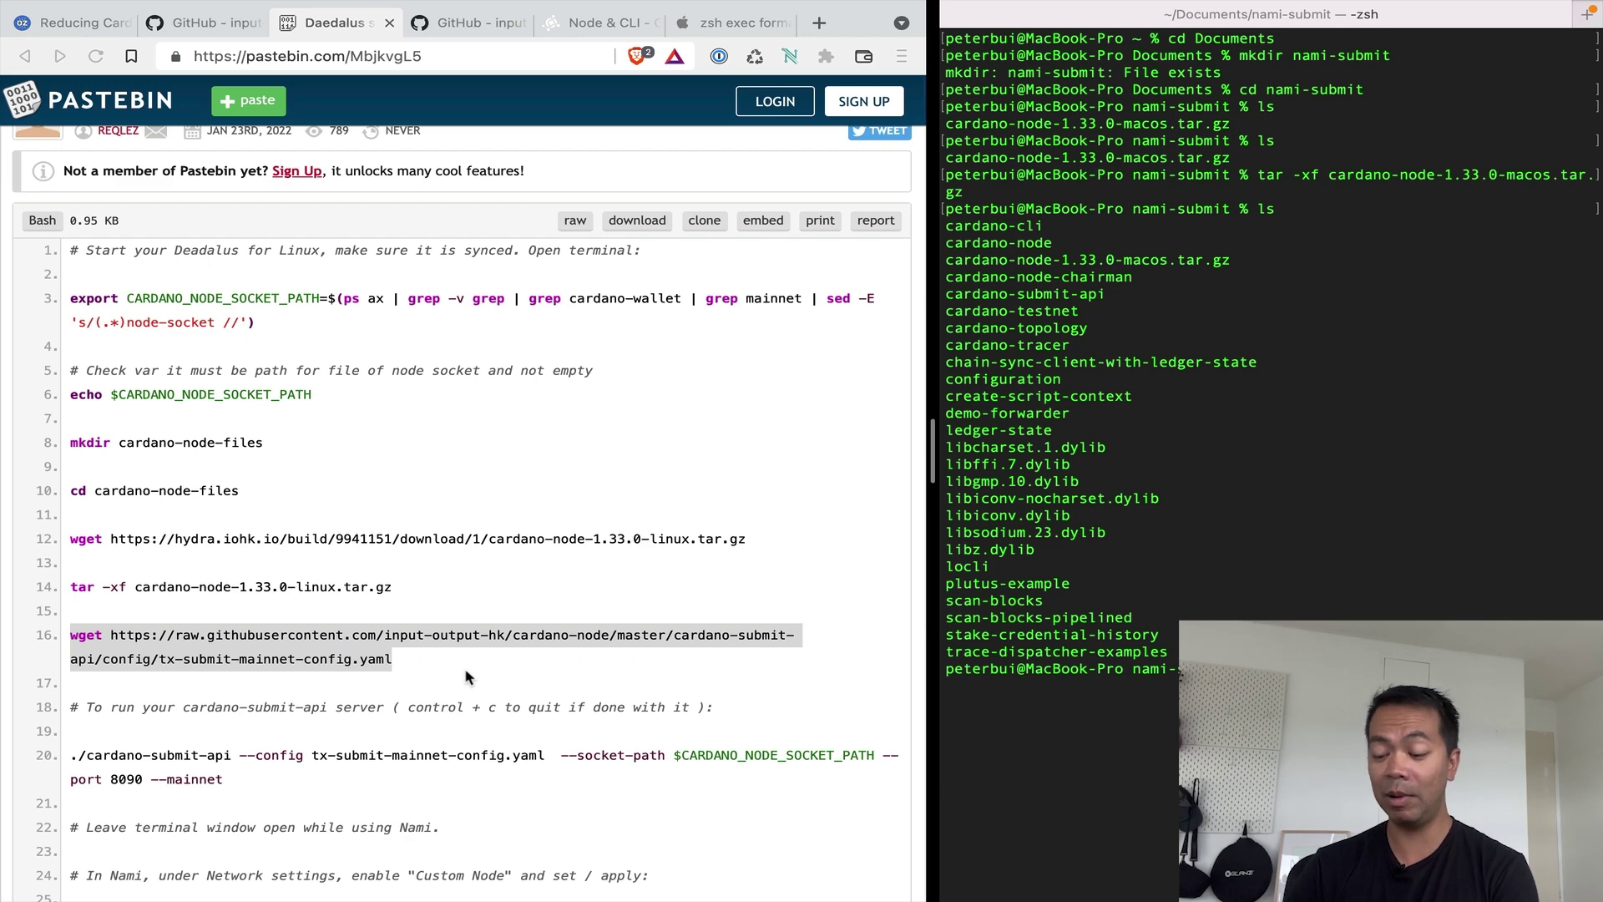
{"action": "key", "text": "super+v"}
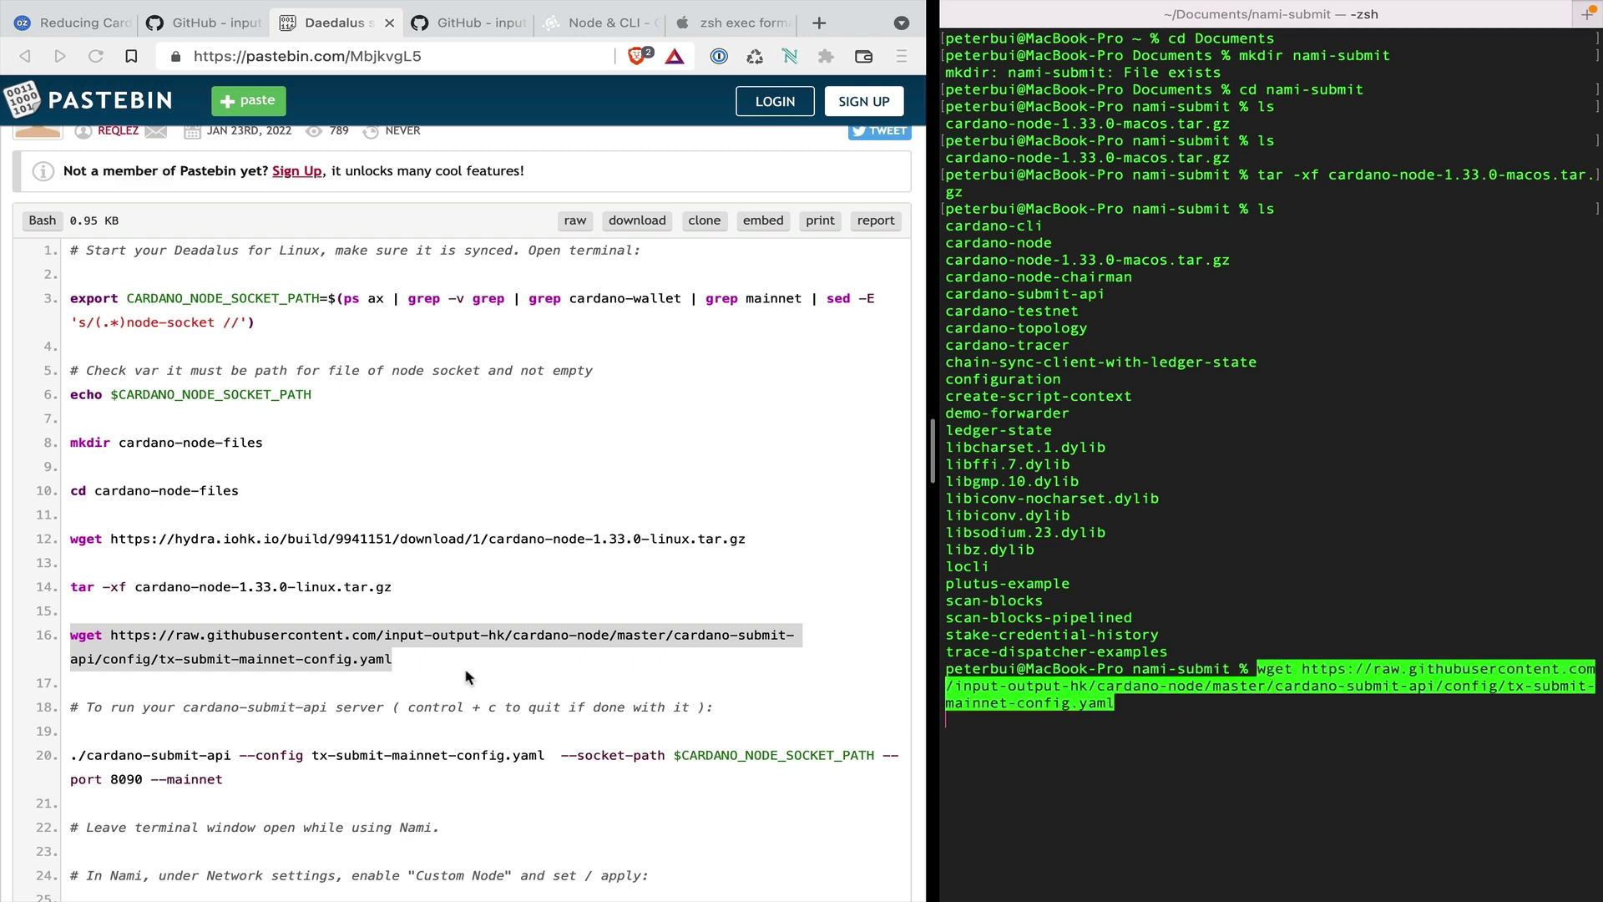
{"action": "key", "text": "Return"}
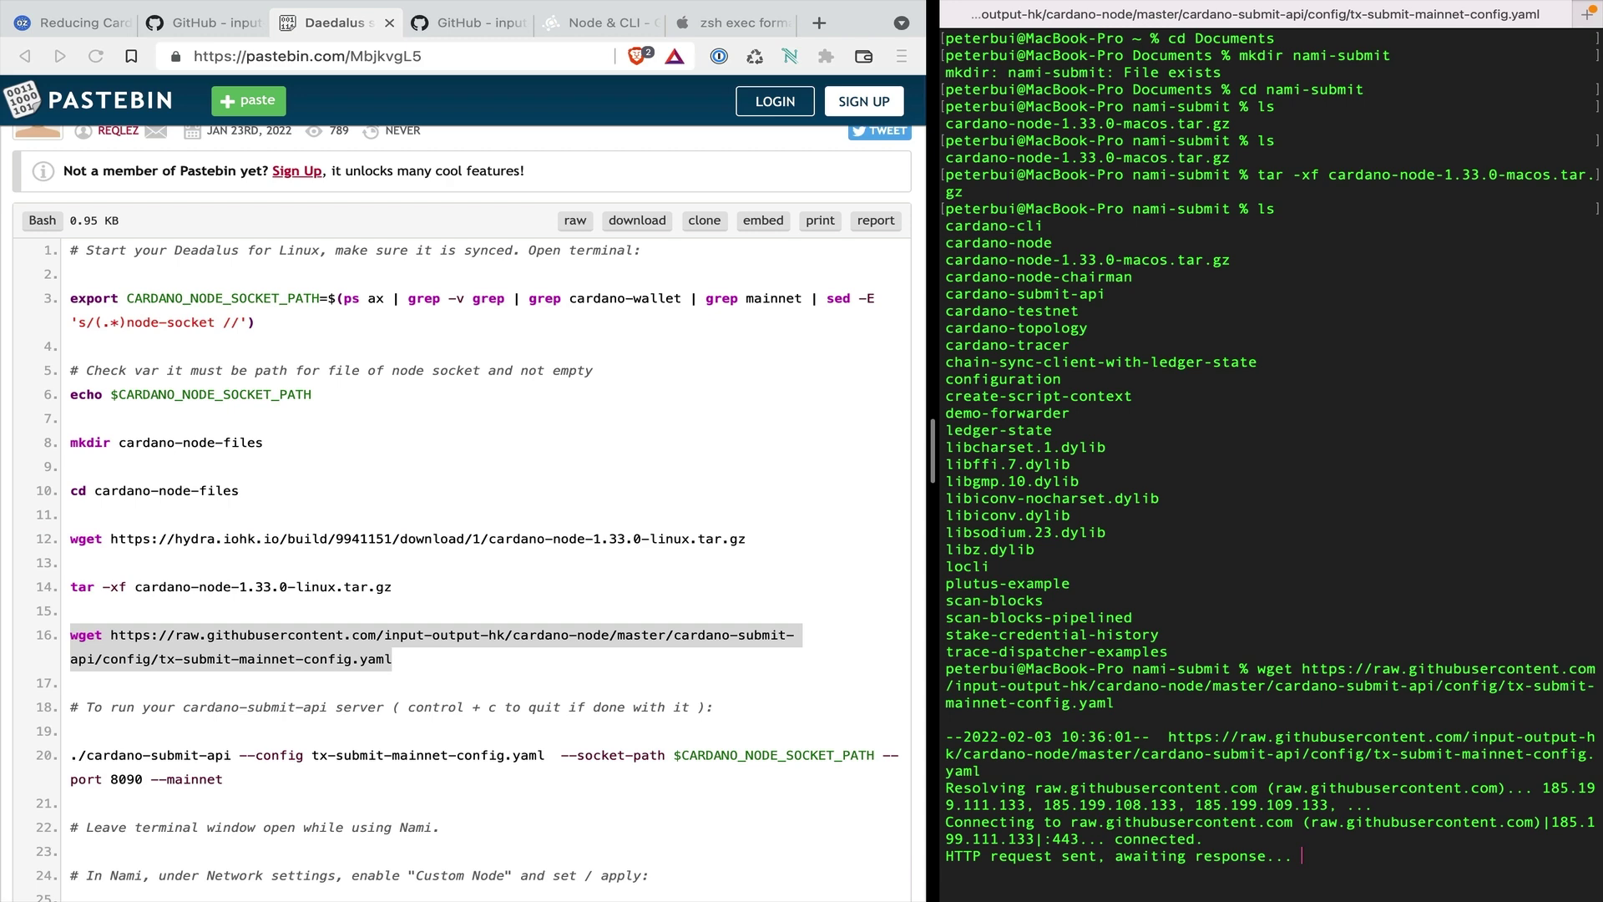
{"action": "scroll", "coordinate": [418, 647], "scroll_direction": "down", "scroll_amount": 5}
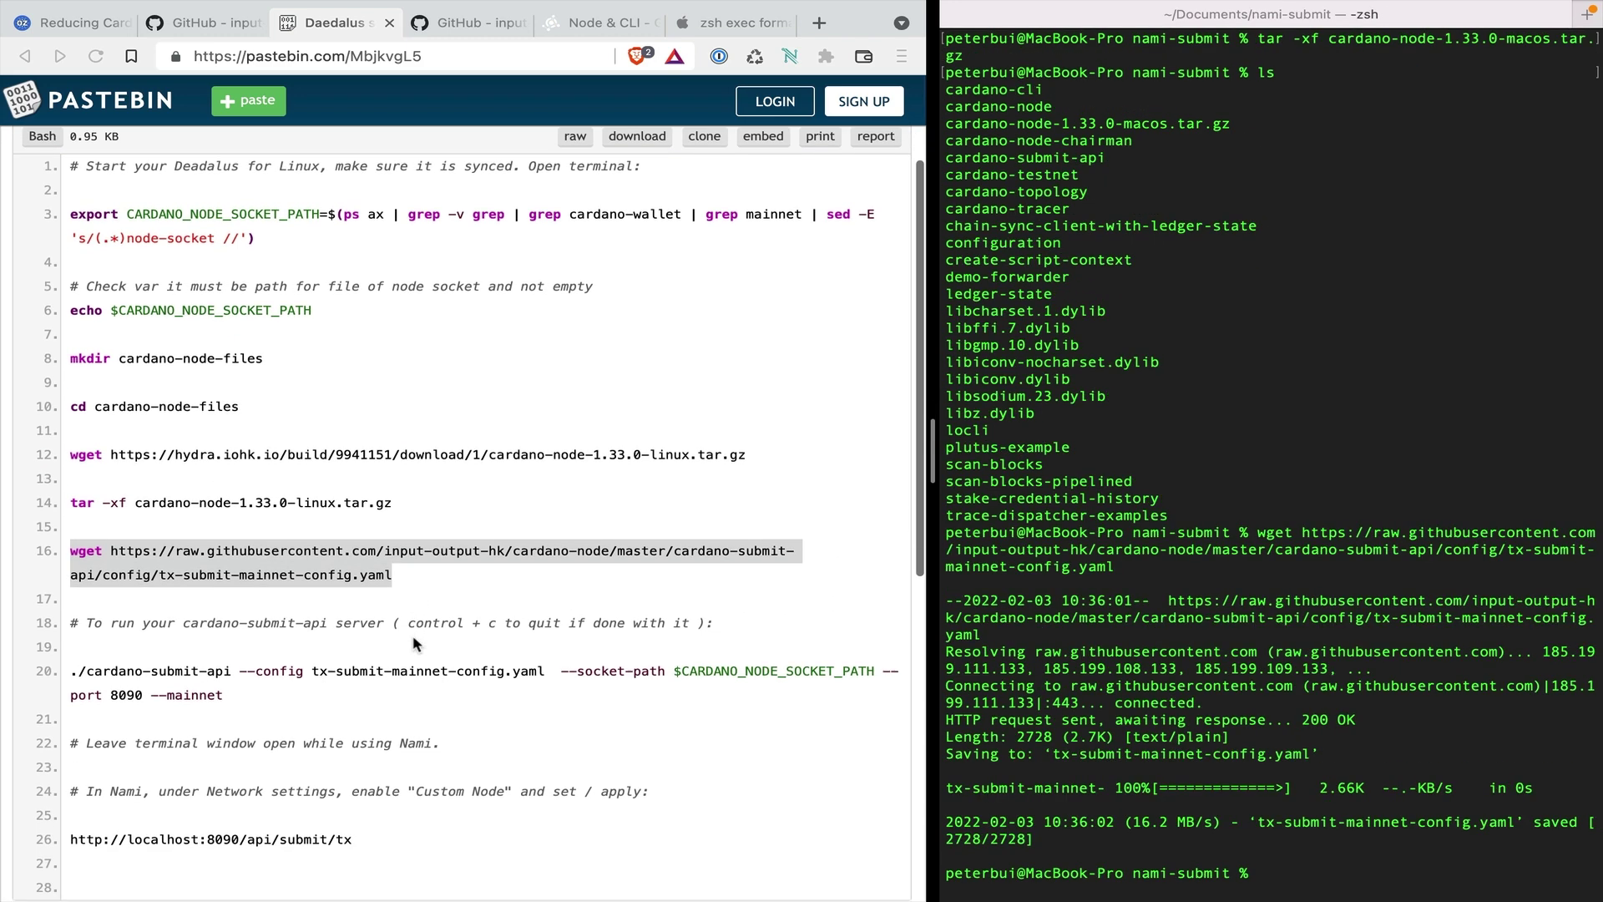
Select the run command on line 20 of the script and return to the terminal.
{"action": "left_click", "coordinate": [215, 547]}
{"action": "triple_click", "coordinate": [215, 544]}
{"action": "key", "text": "super+c"}
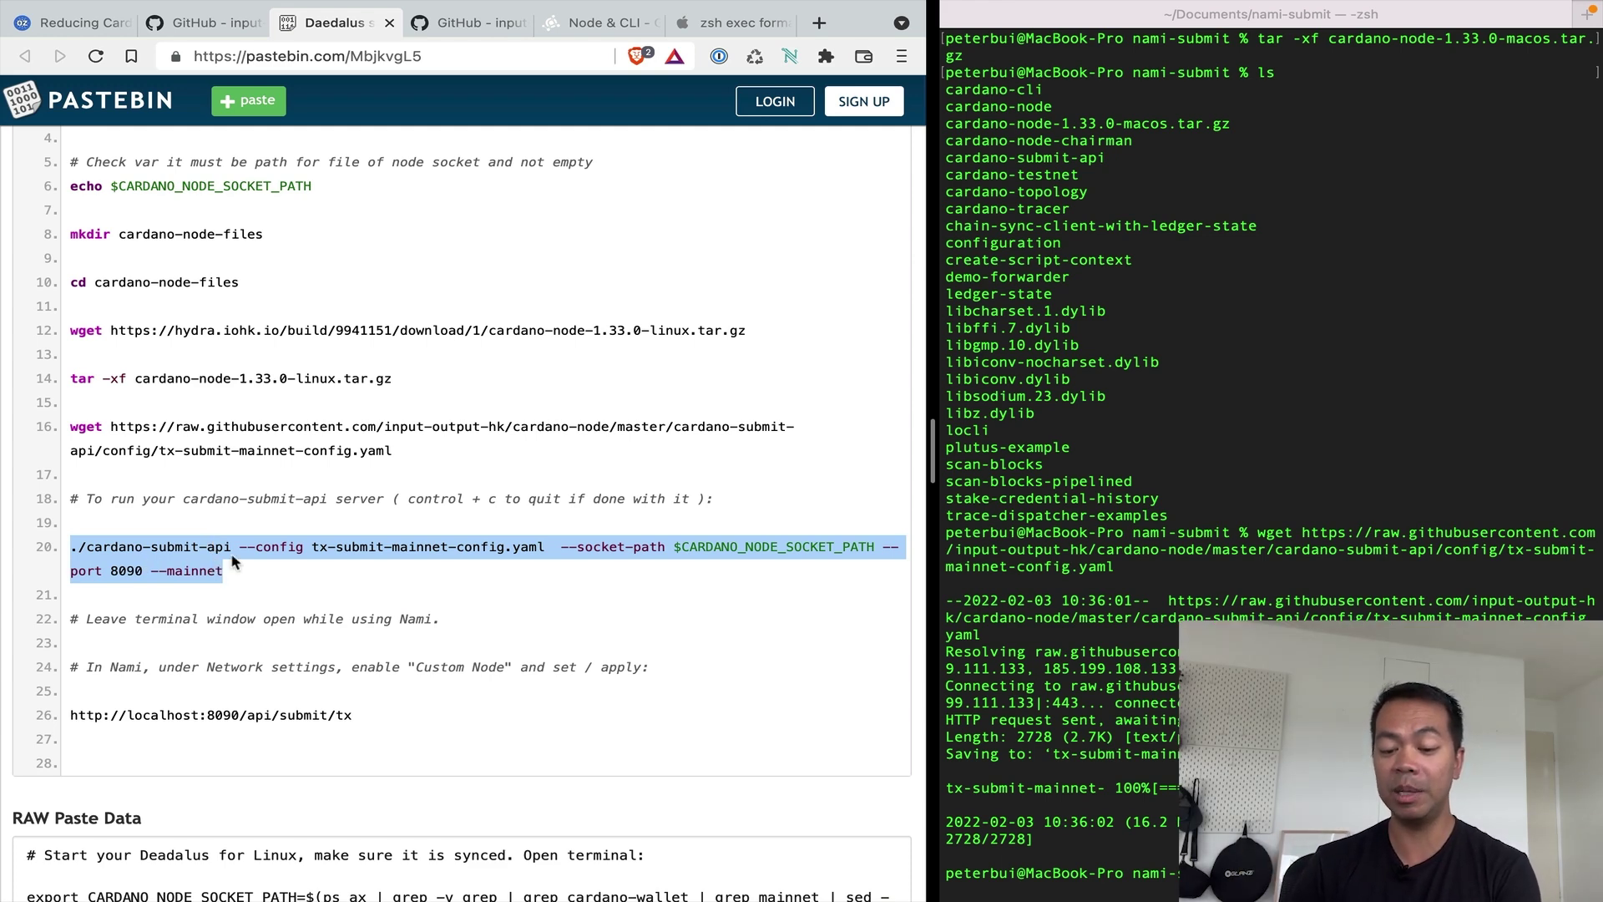
{"action": "left_click", "coordinate": [1210, 743]}
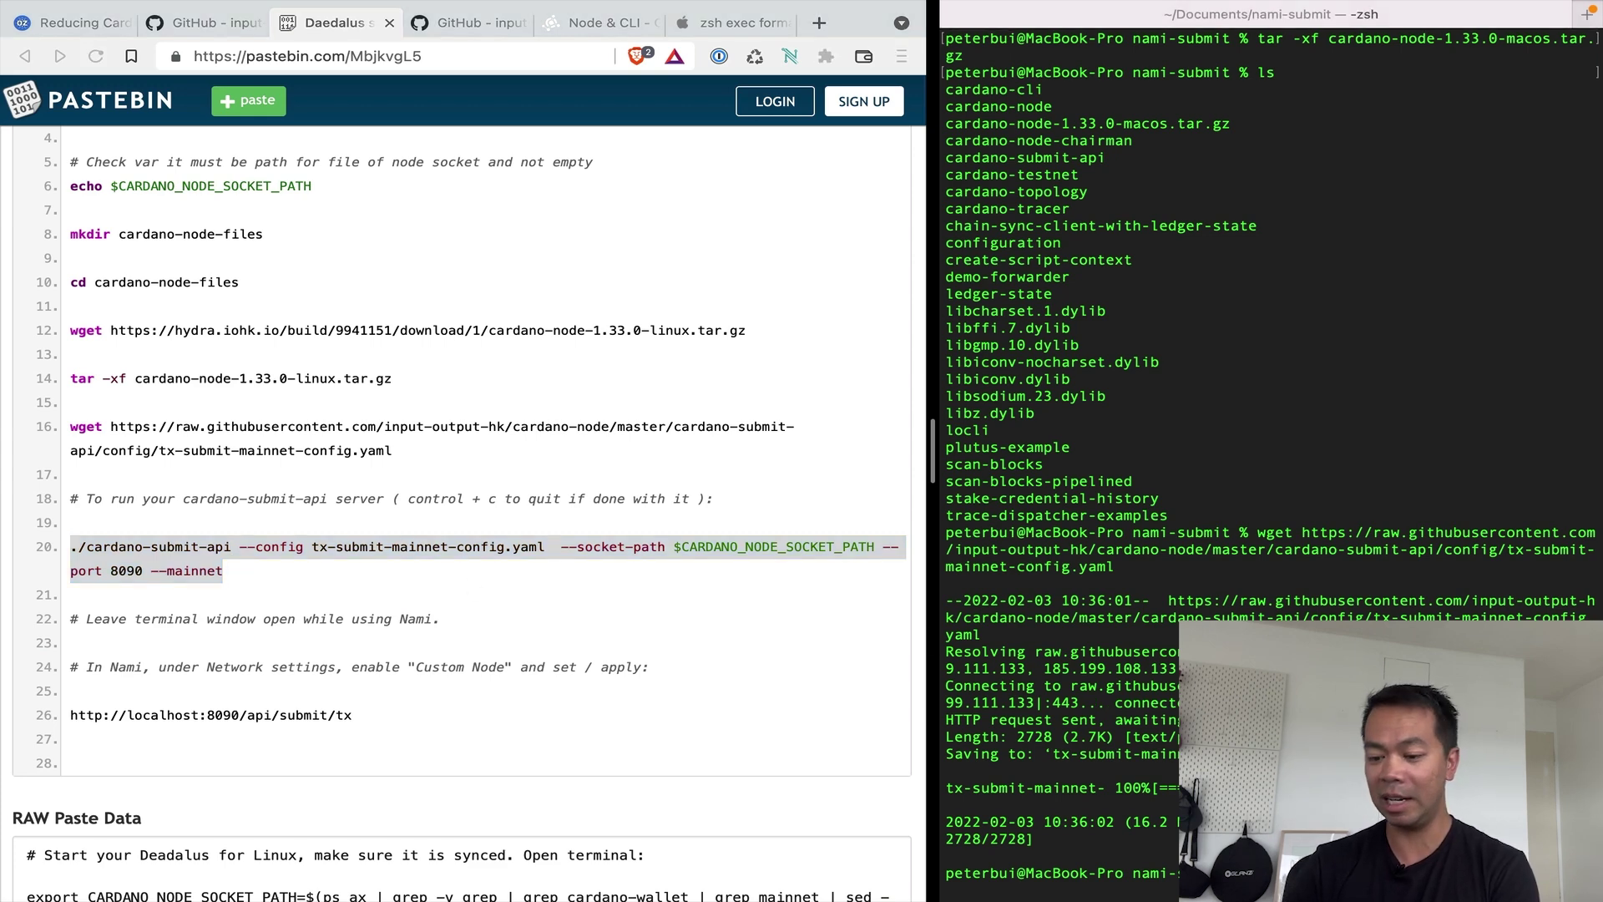
Launch cardano-submit-api with tx-submit-mainnet-config.yaml, the Daedalus socket path, port 8090 and --mainnet.
{"action": "key", "text": "super+k"}
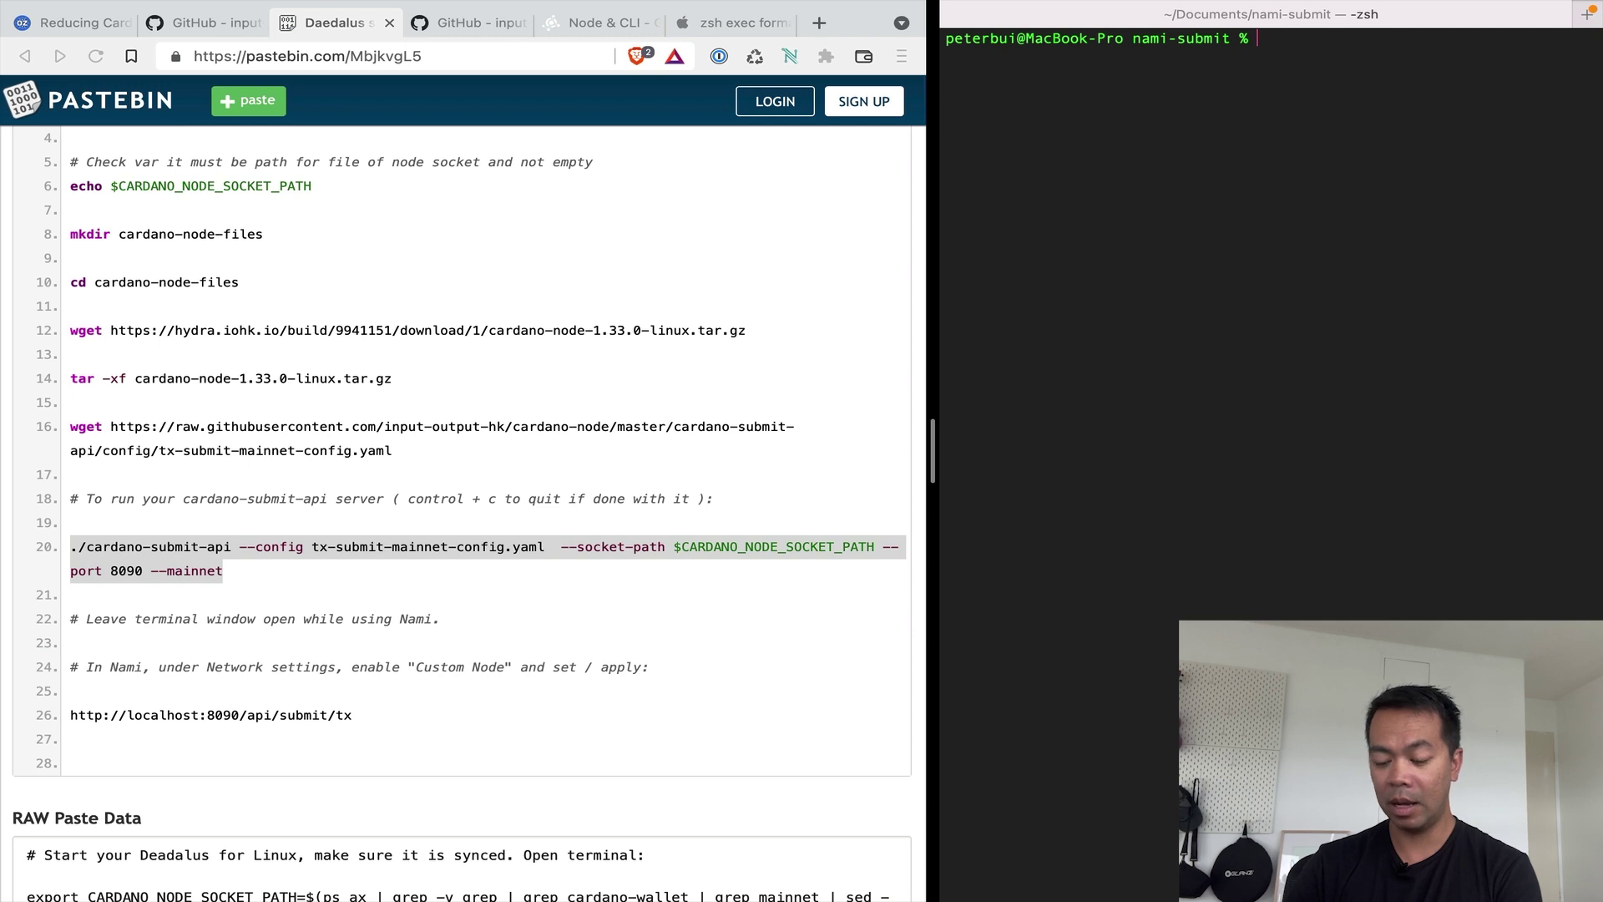
{"action": "key", "text": "super+v"}
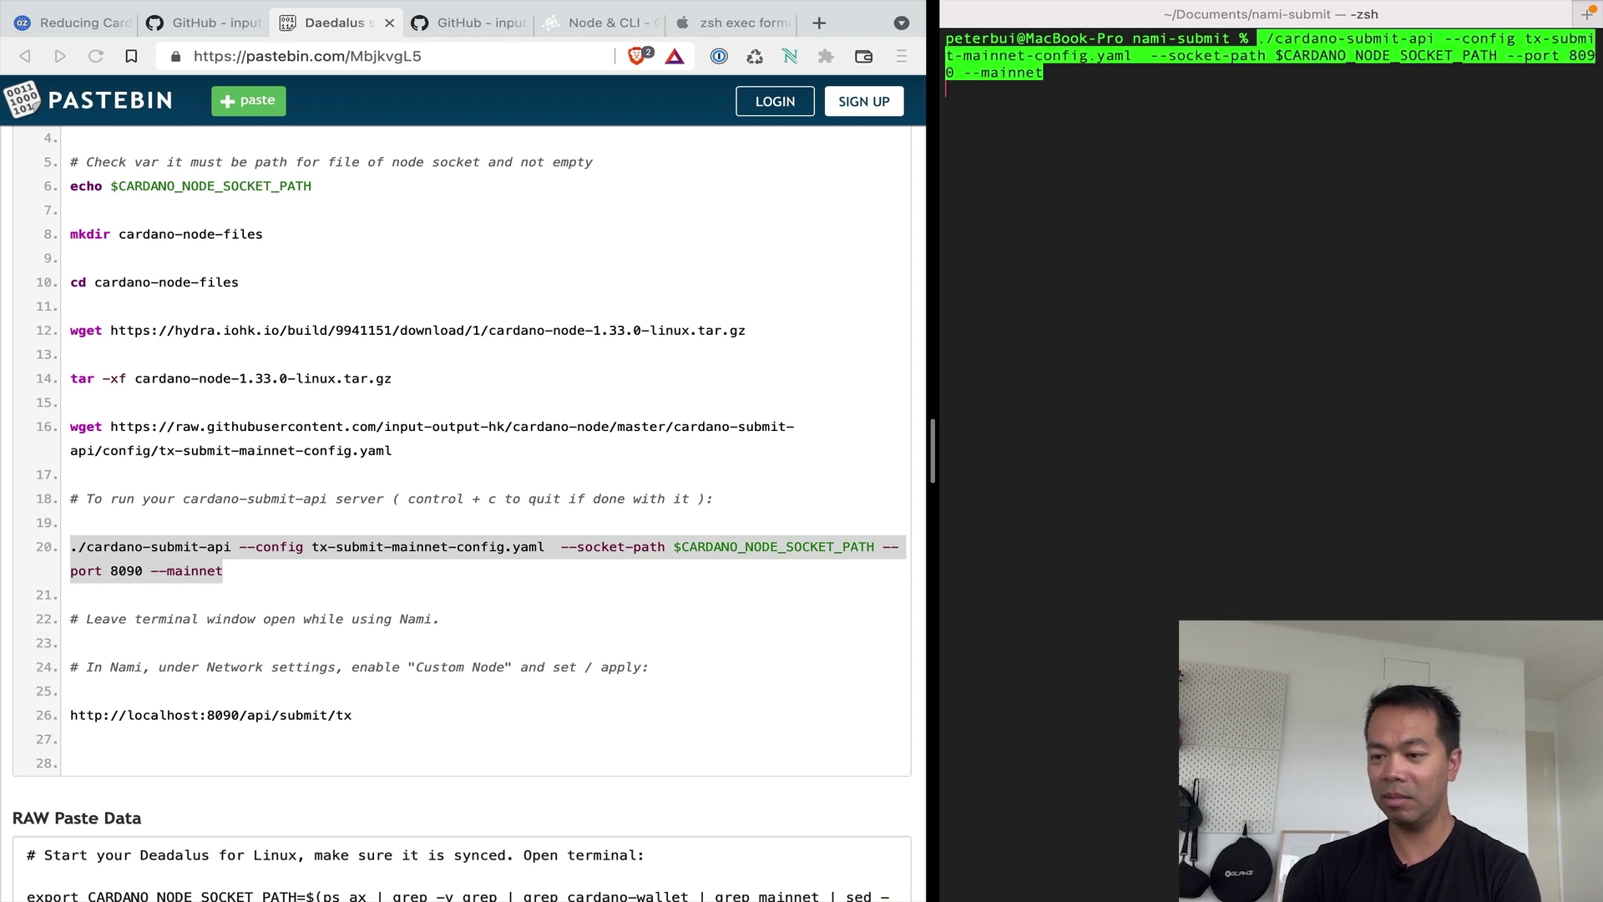
{"action": "key", "text": "Return"}
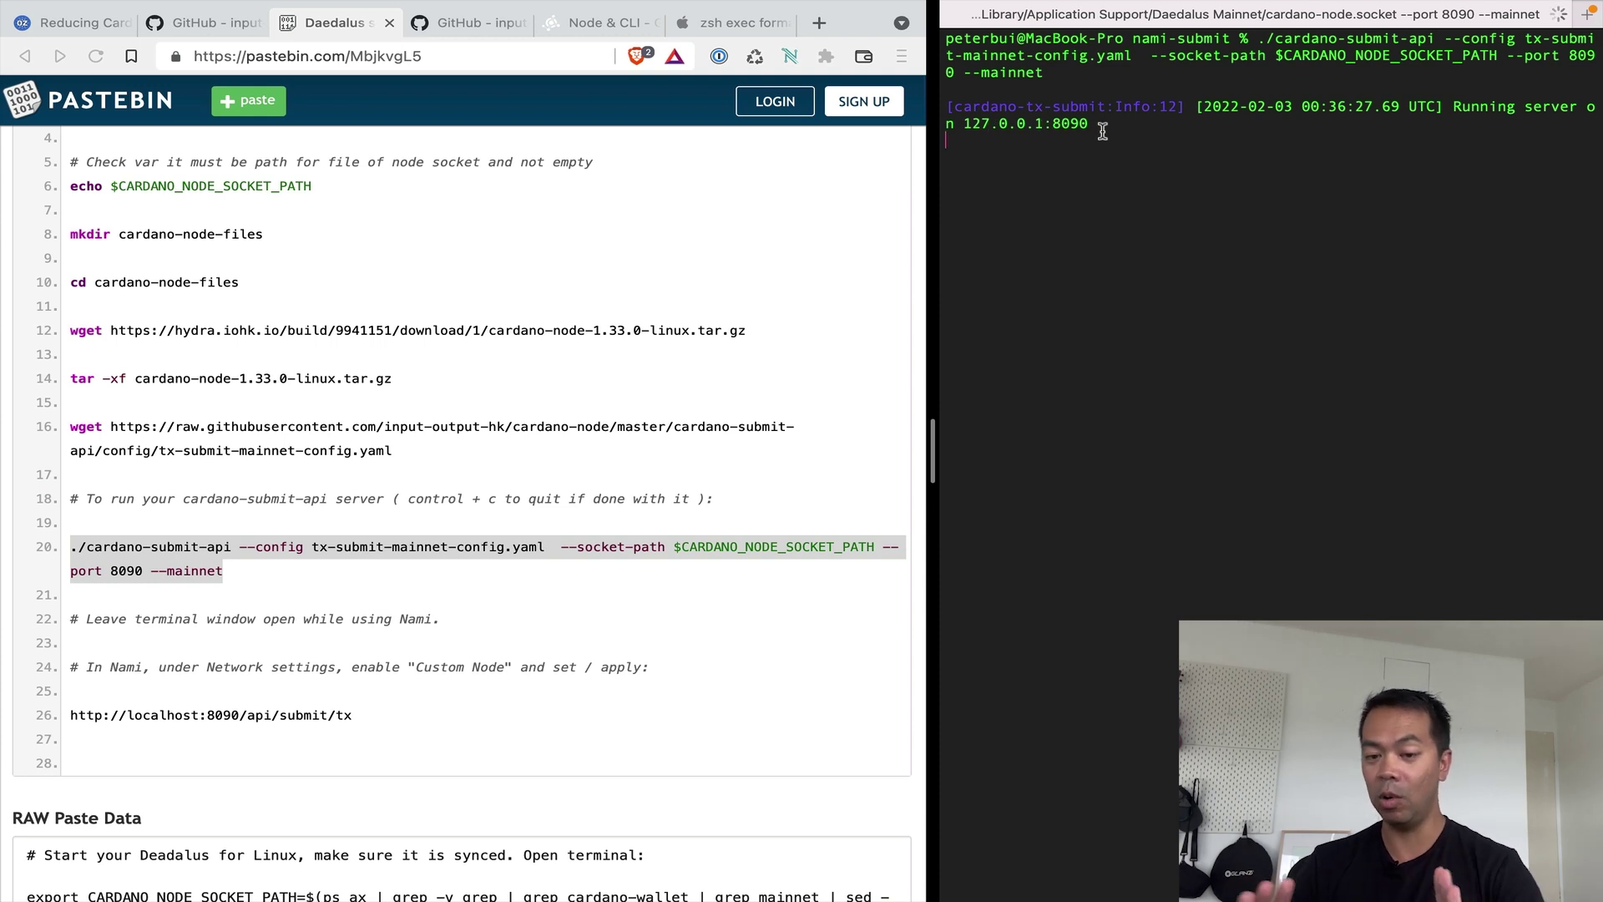
{"action": "left_click", "coordinate": [789, 56]}
{"action": "left_click", "coordinate": [839, 182]}
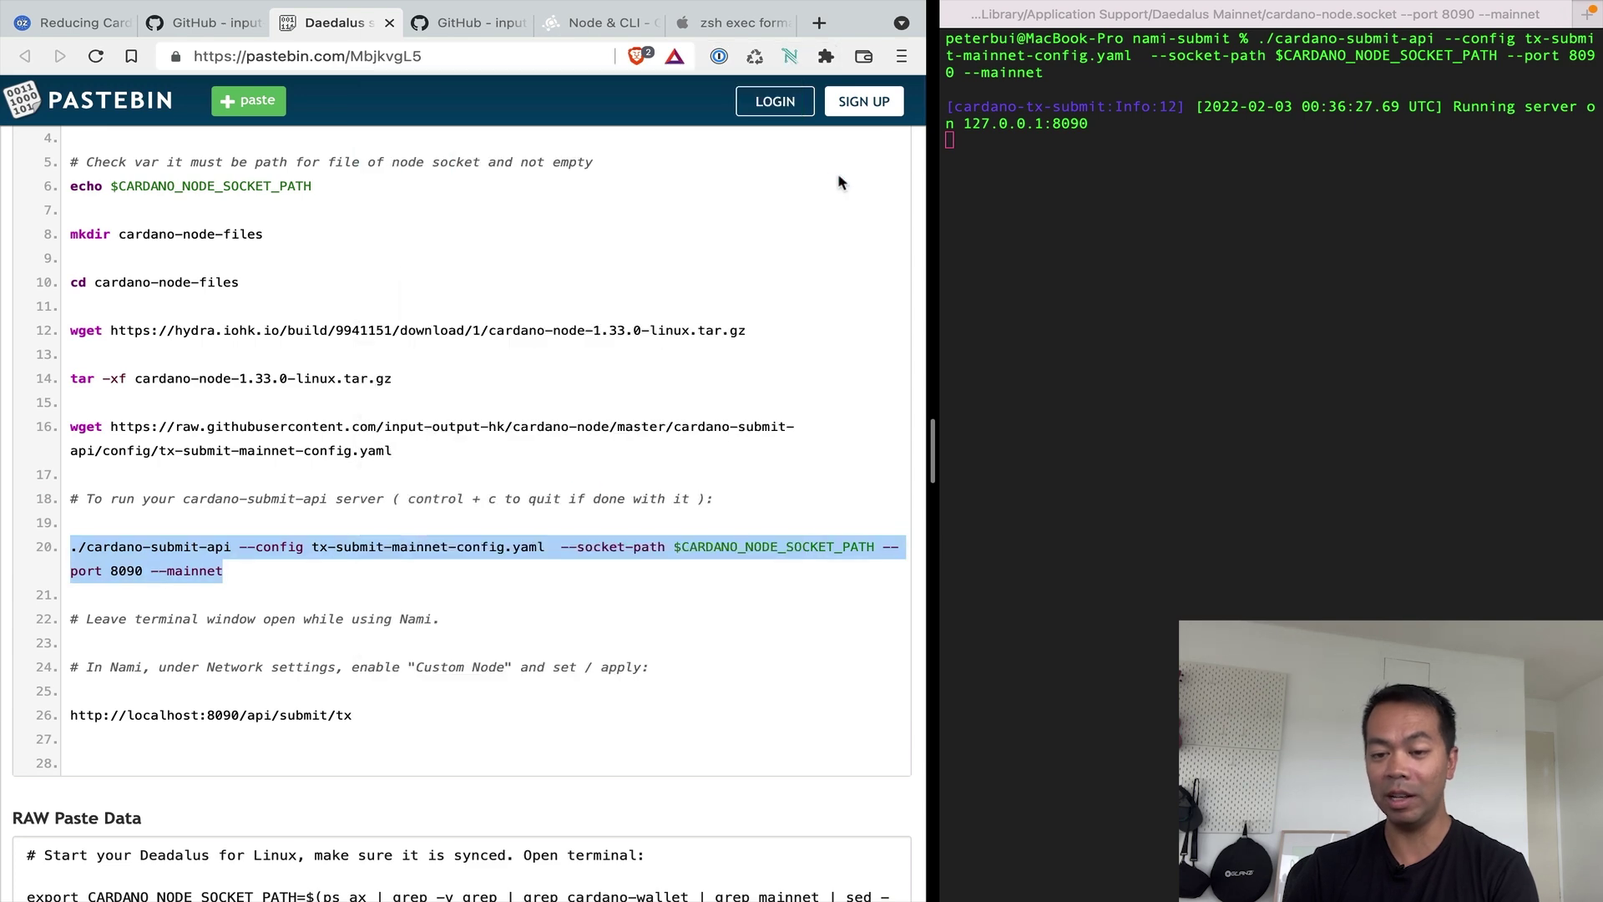
{"action": "left_click", "coordinate": [85, 31]}
{"action": "scroll", "coordinate": [257, 86], "scroll_direction": "down", "scroll_amount": 10}
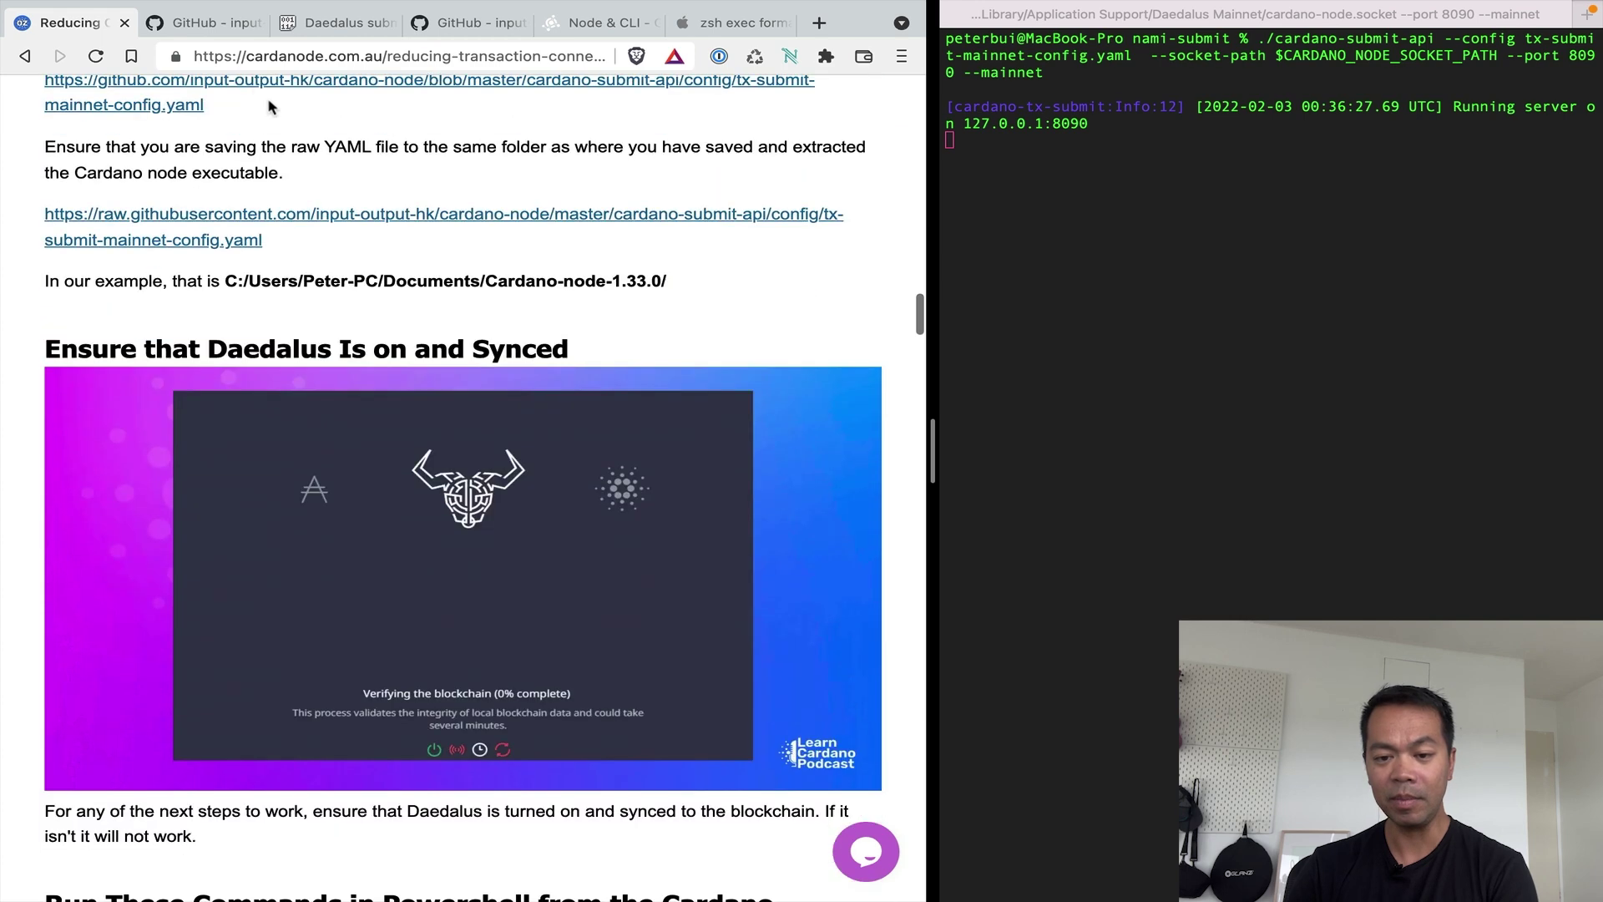
{"action": "left_click", "coordinate": [334, 22]}
{"action": "scroll", "coordinate": [236, 526], "scroll_direction": "down", "scroll_amount": 3}
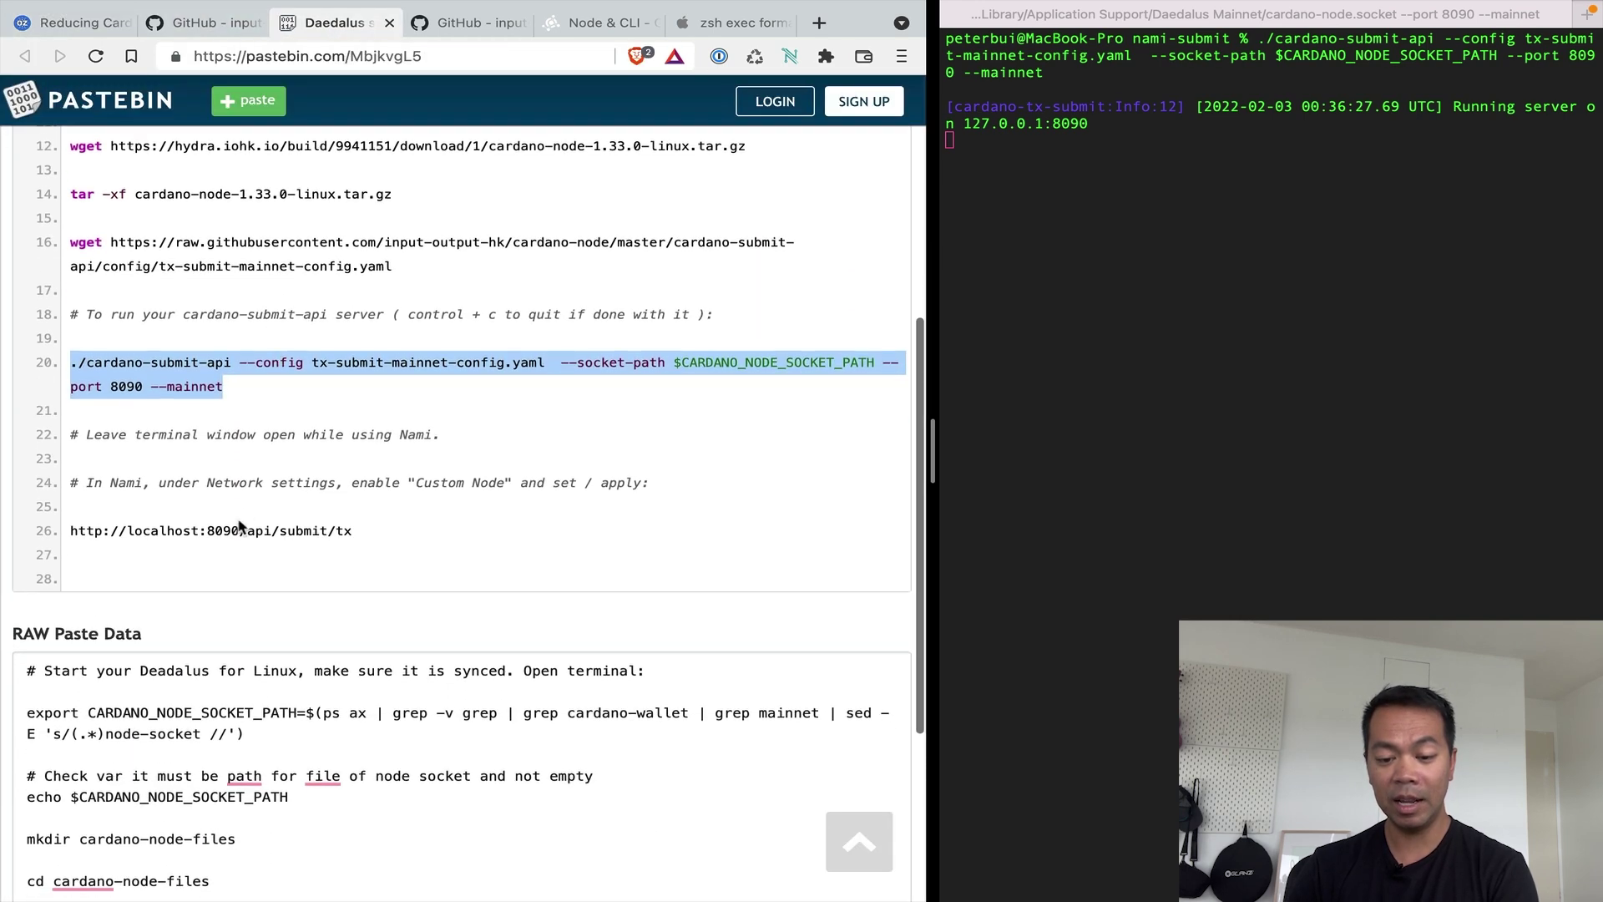
{"action": "triple_click", "coordinate": [221, 524]}
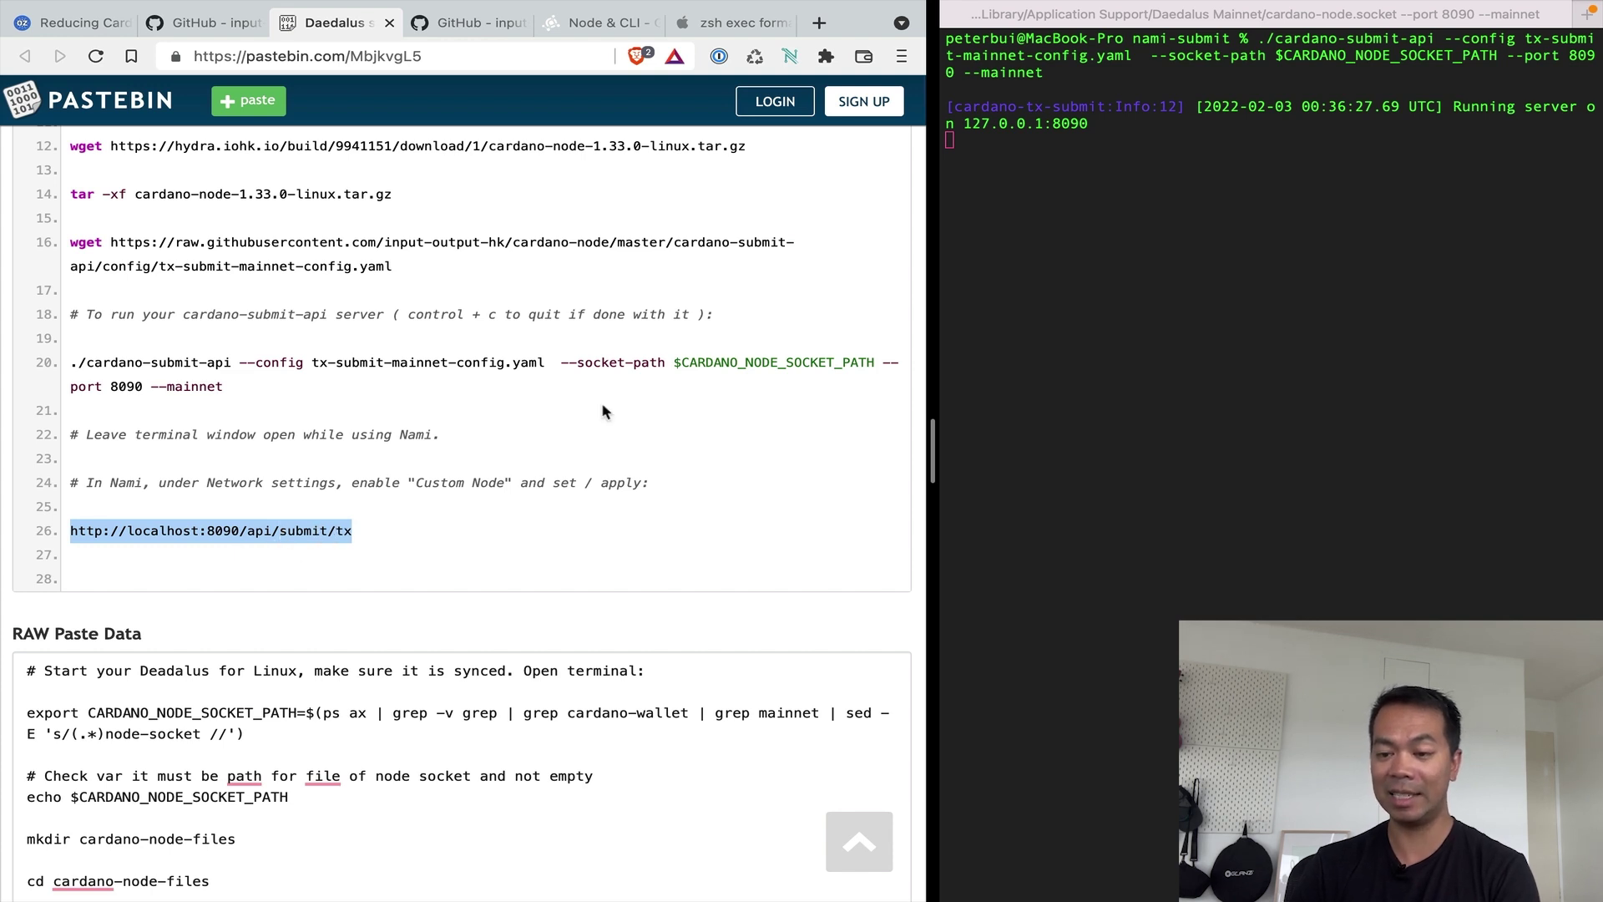
Open Nami's Network settings through the account menu and Settings.
{"action": "left_click", "coordinate": [788, 58]}
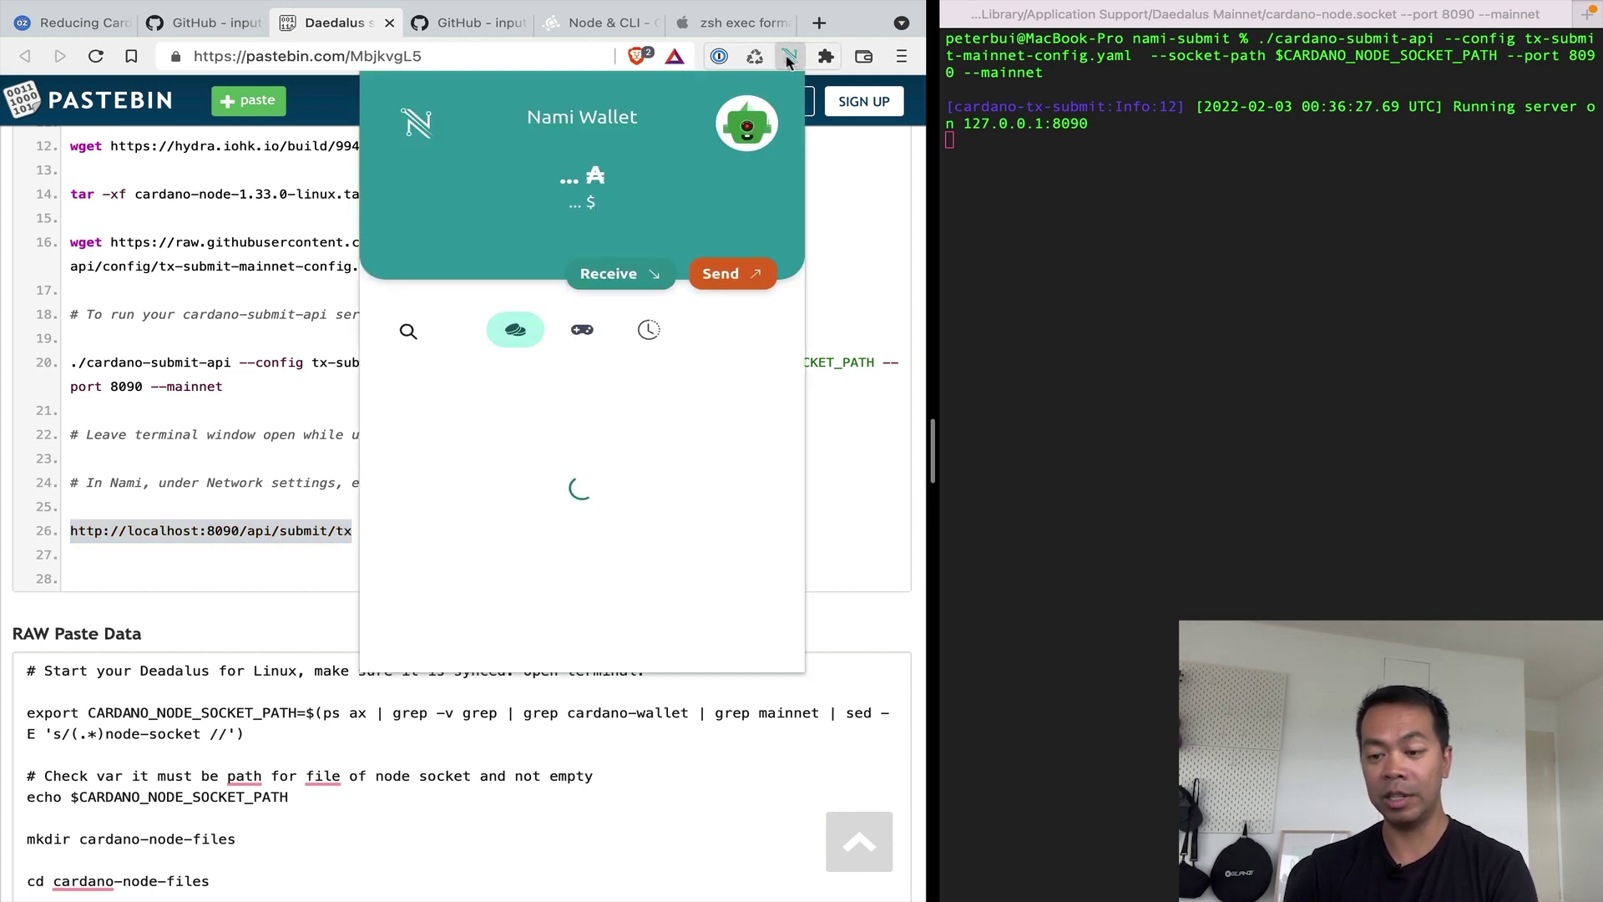
{"action": "left_click", "coordinate": [749, 125]}
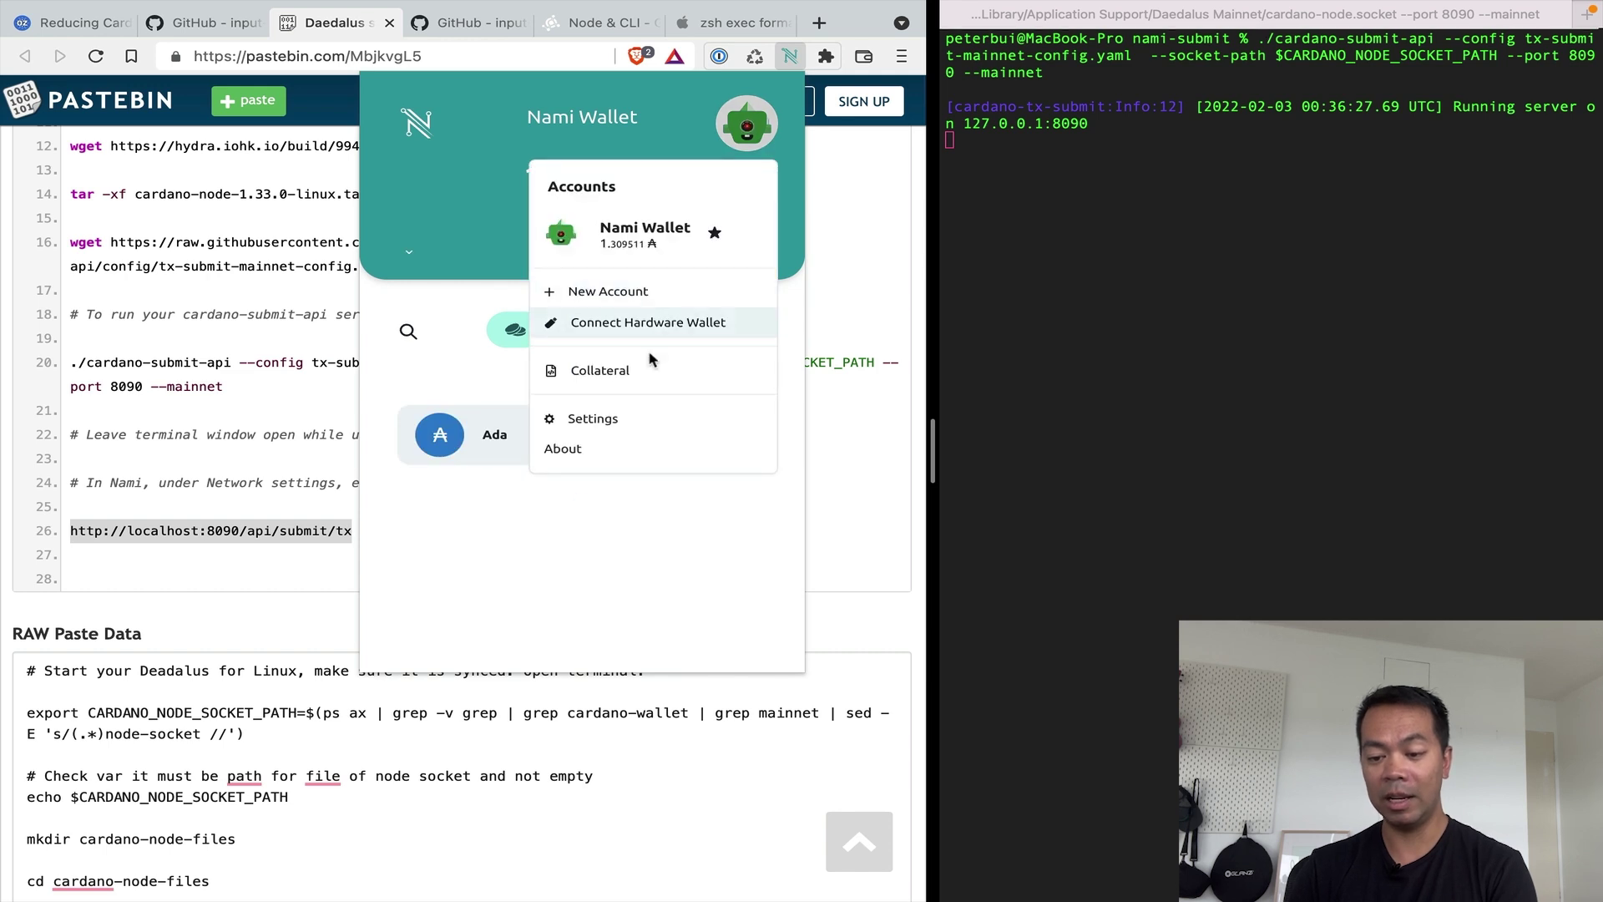
{"action": "left_click", "coordinate": [619, 415]}
{"action": "left_click", "coordinate": [577, 357]}
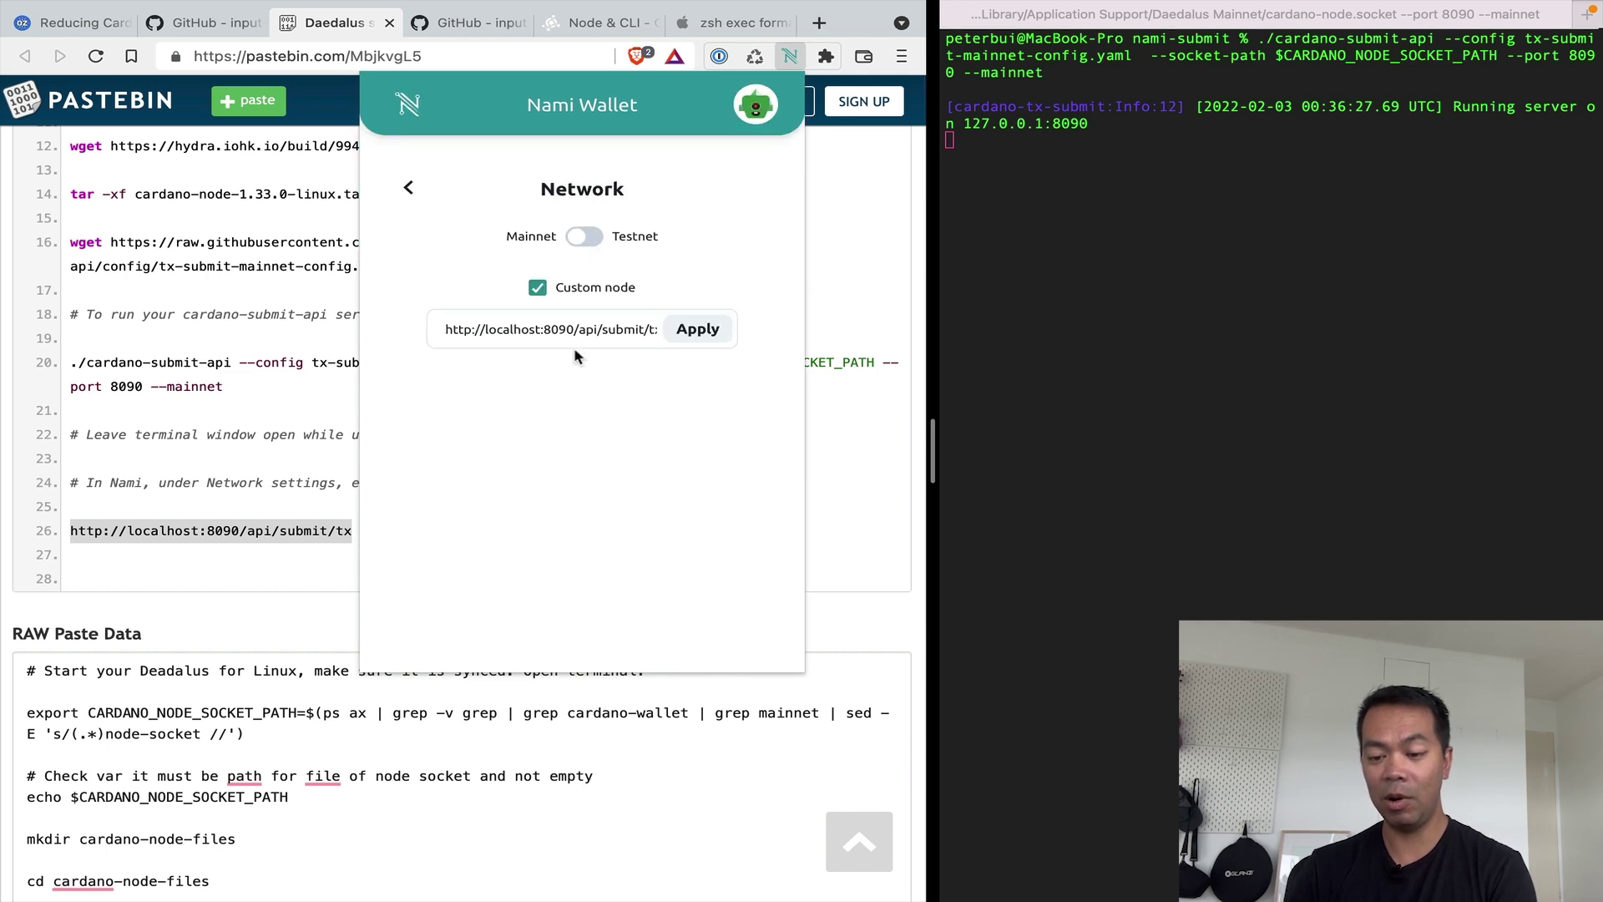
{"action": "left_click", "coordinate": [584, 331]}
{"action": "key", "text": "super+c"}
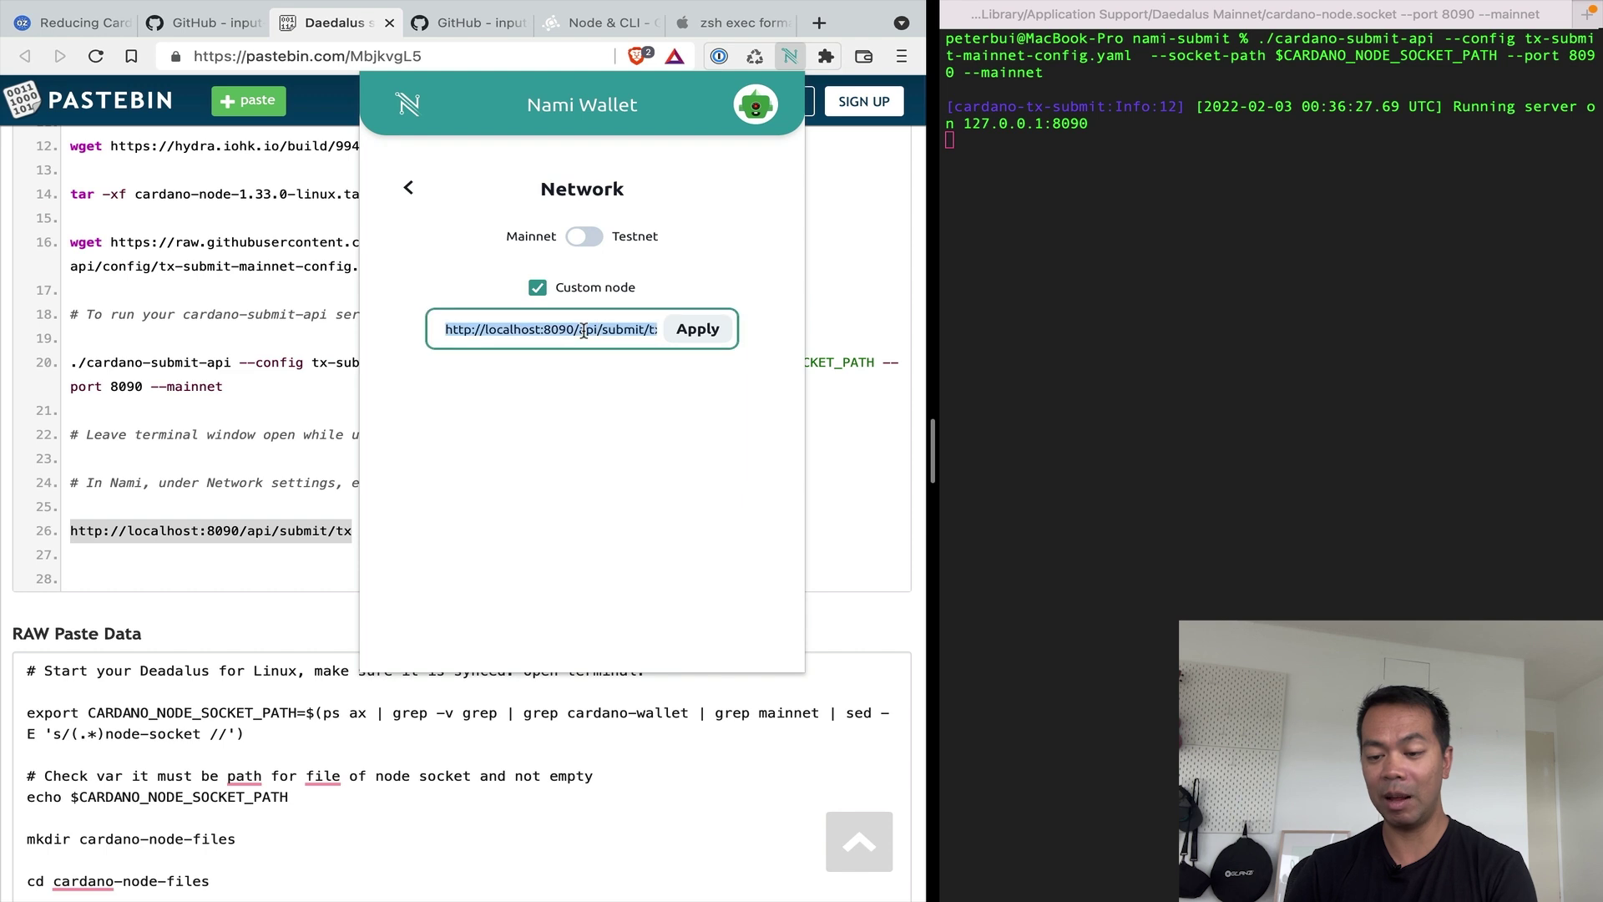
{"action": "left_click", "coordinate": [537, 287]}
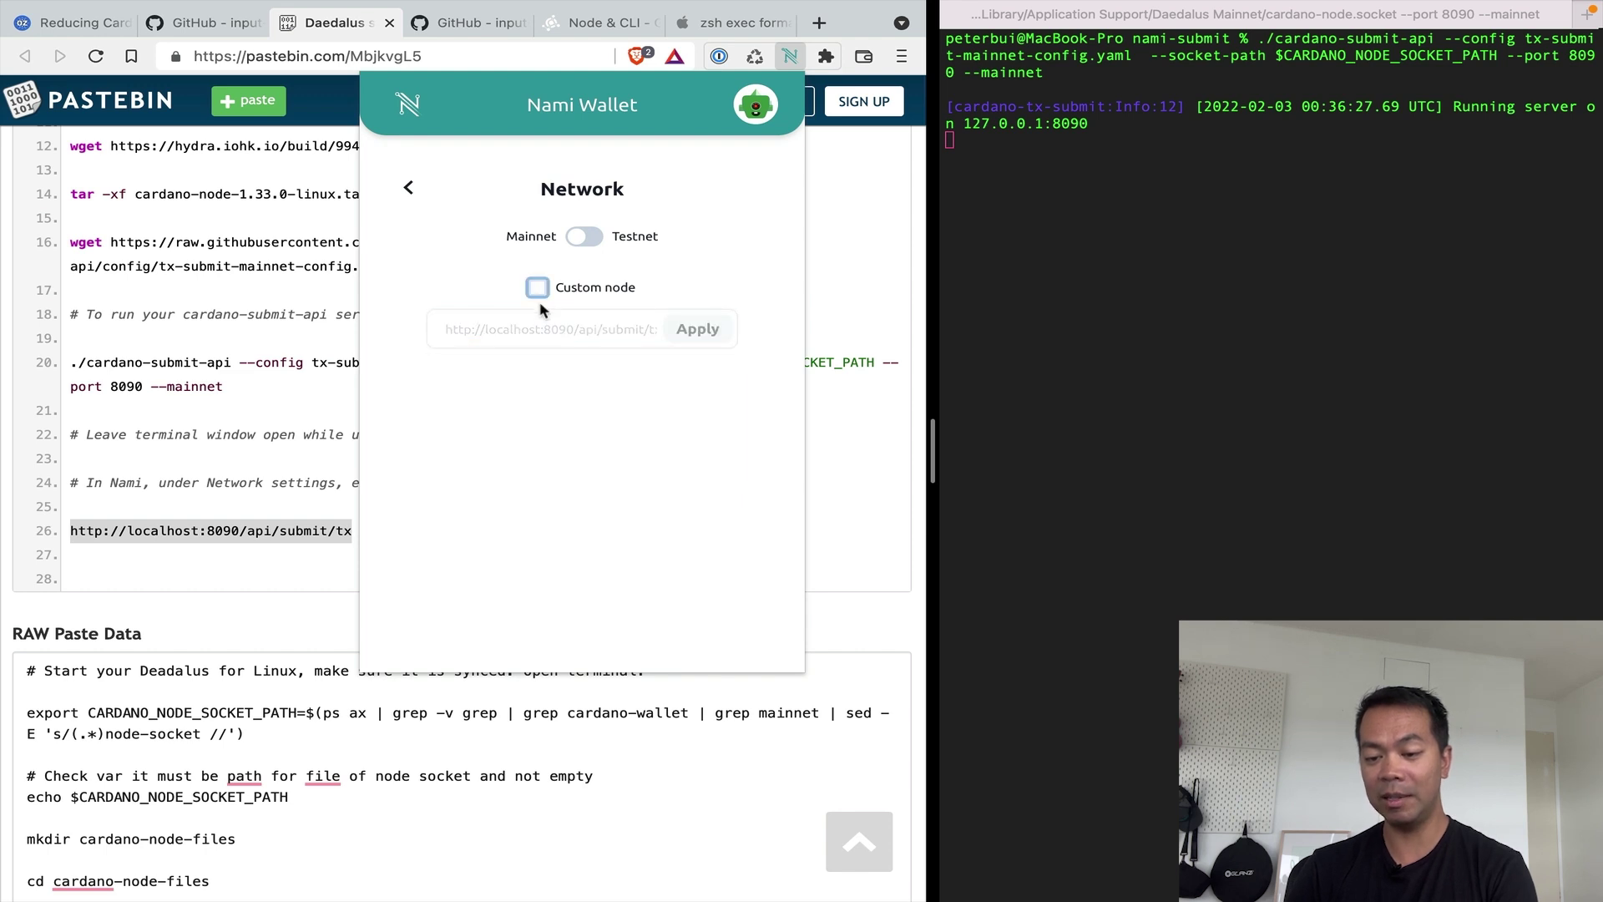
{"action": "left_click", "coordinate": [538, 287]}
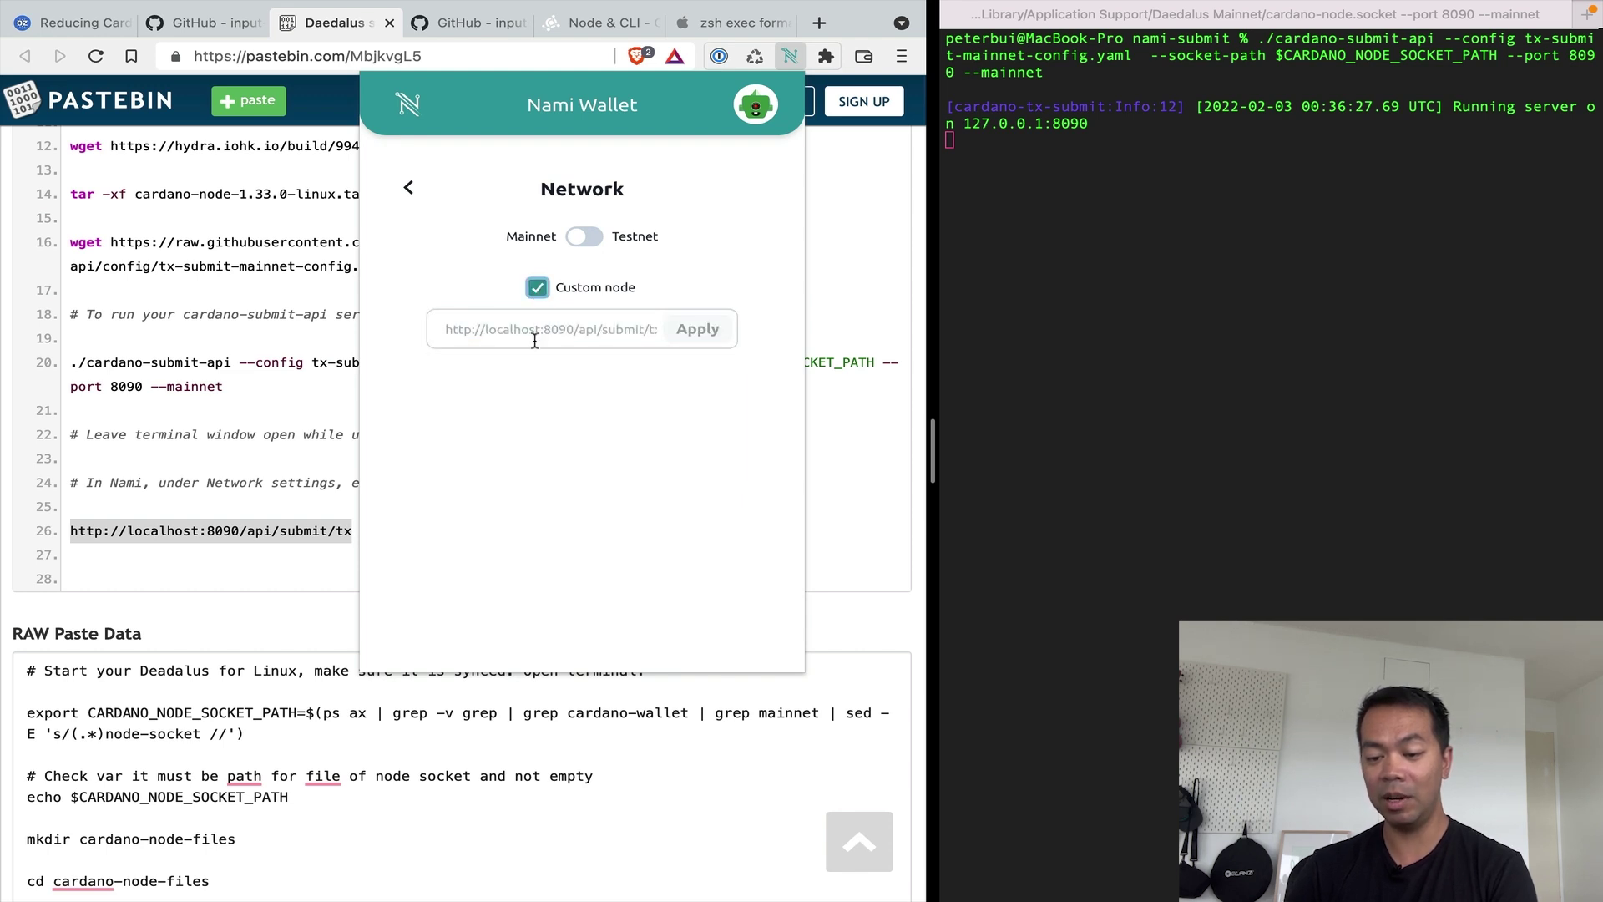
{"action": "left_click", "coordinate": [526, 331]}
{"action": "key", "text": "super+v"}
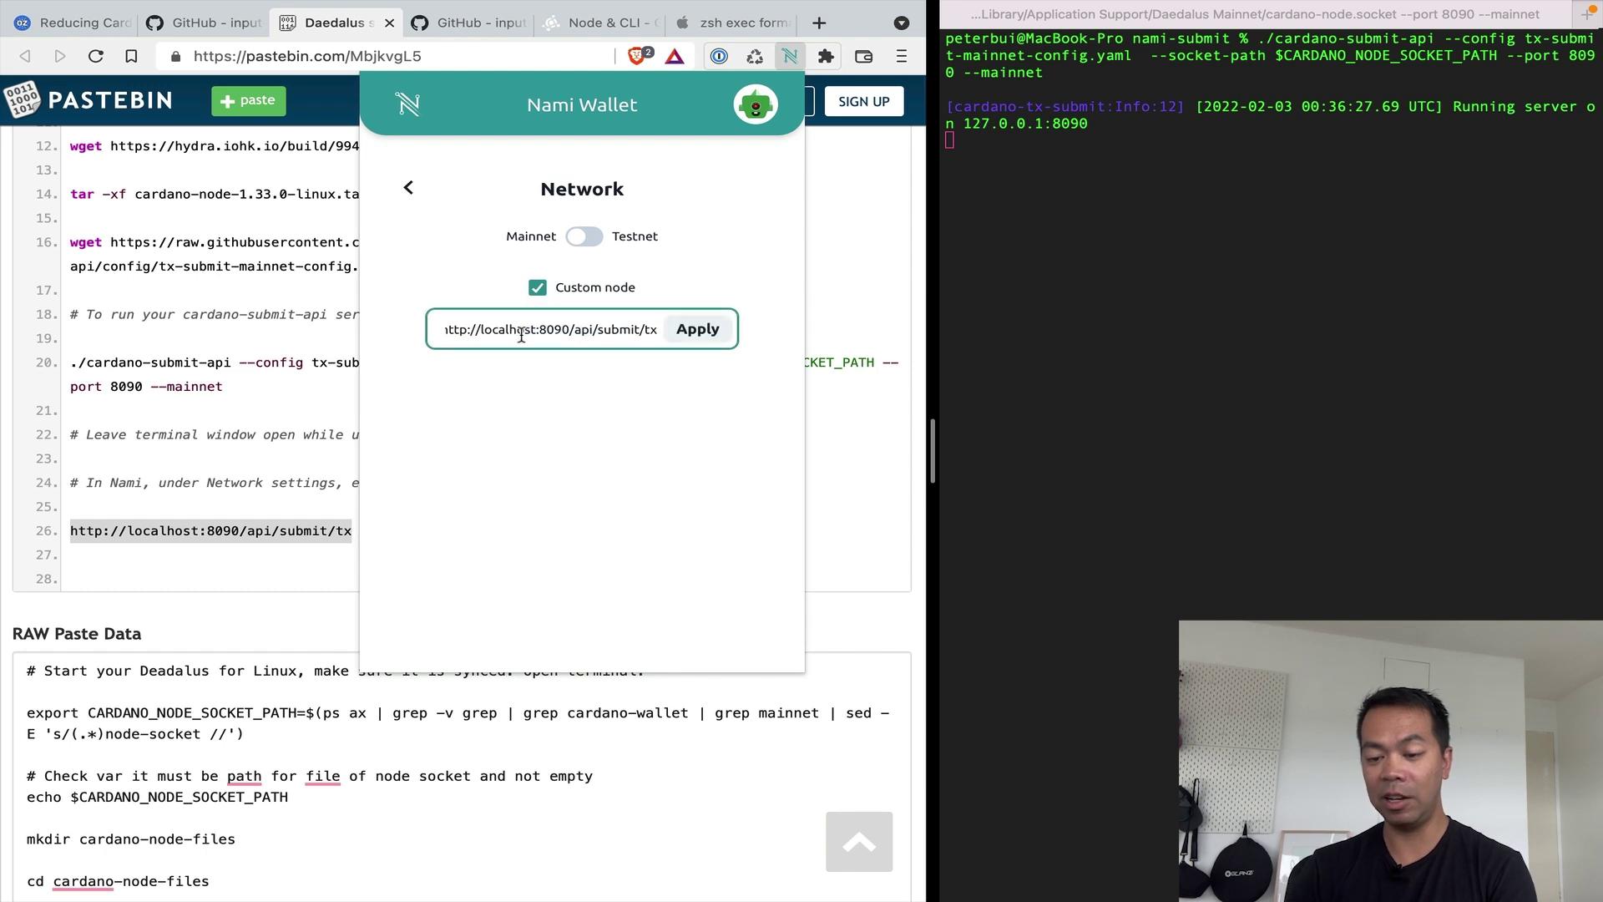
{"action": "left_click", "coordinate": [700, 334]}
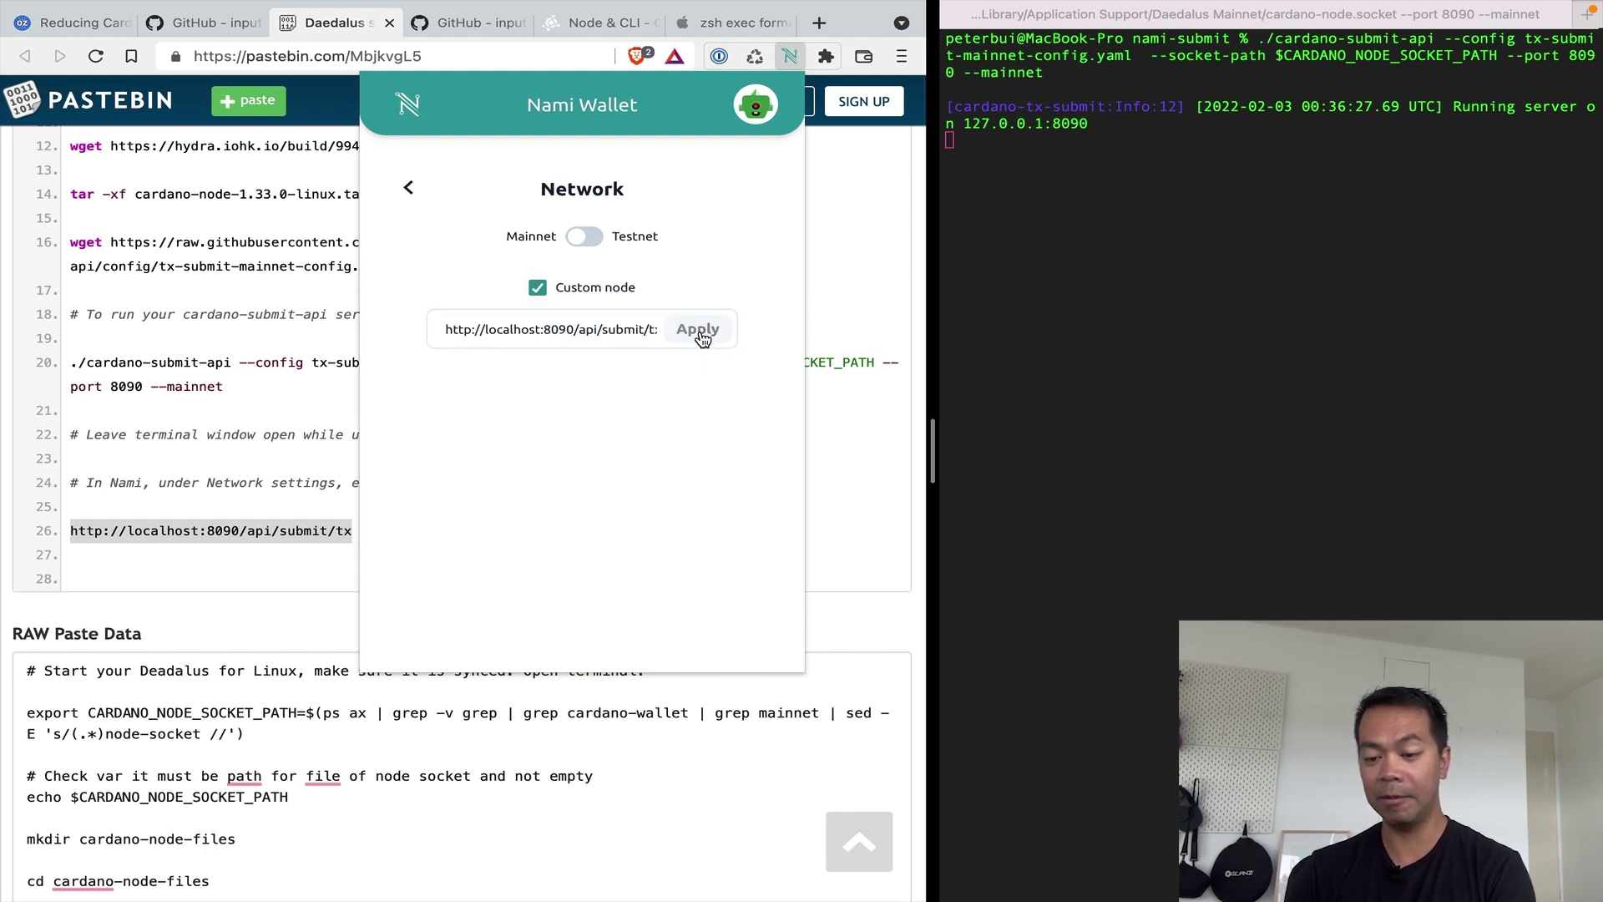
{"action": "left_click", "coordinate": [408, 190]}
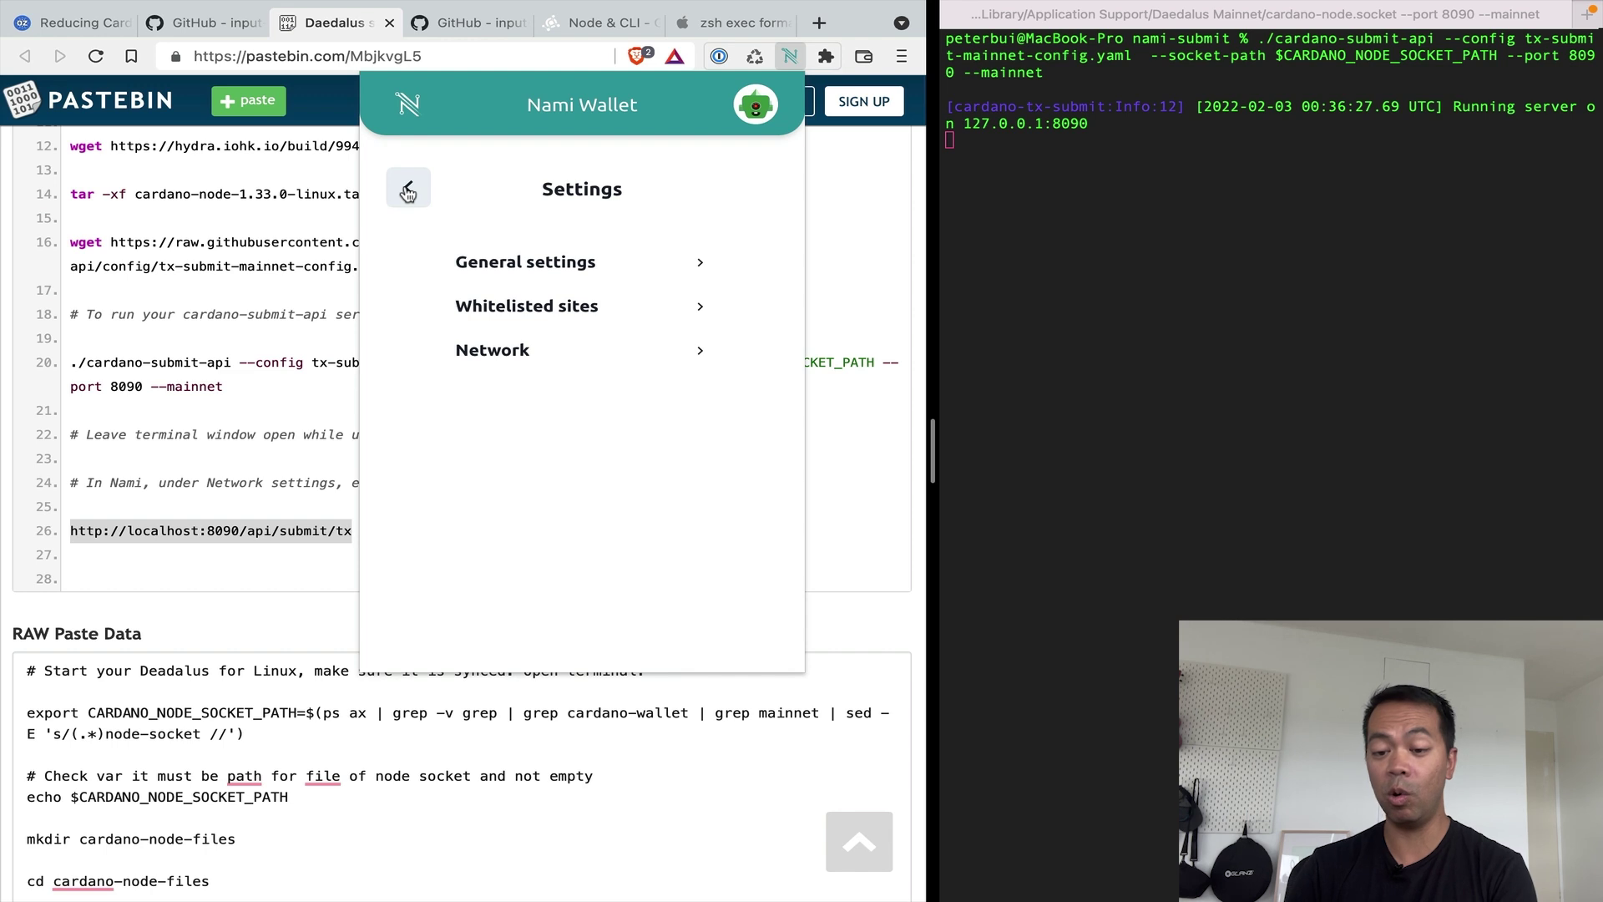
{"action": "left_click", "coordinate": [407, 191]}
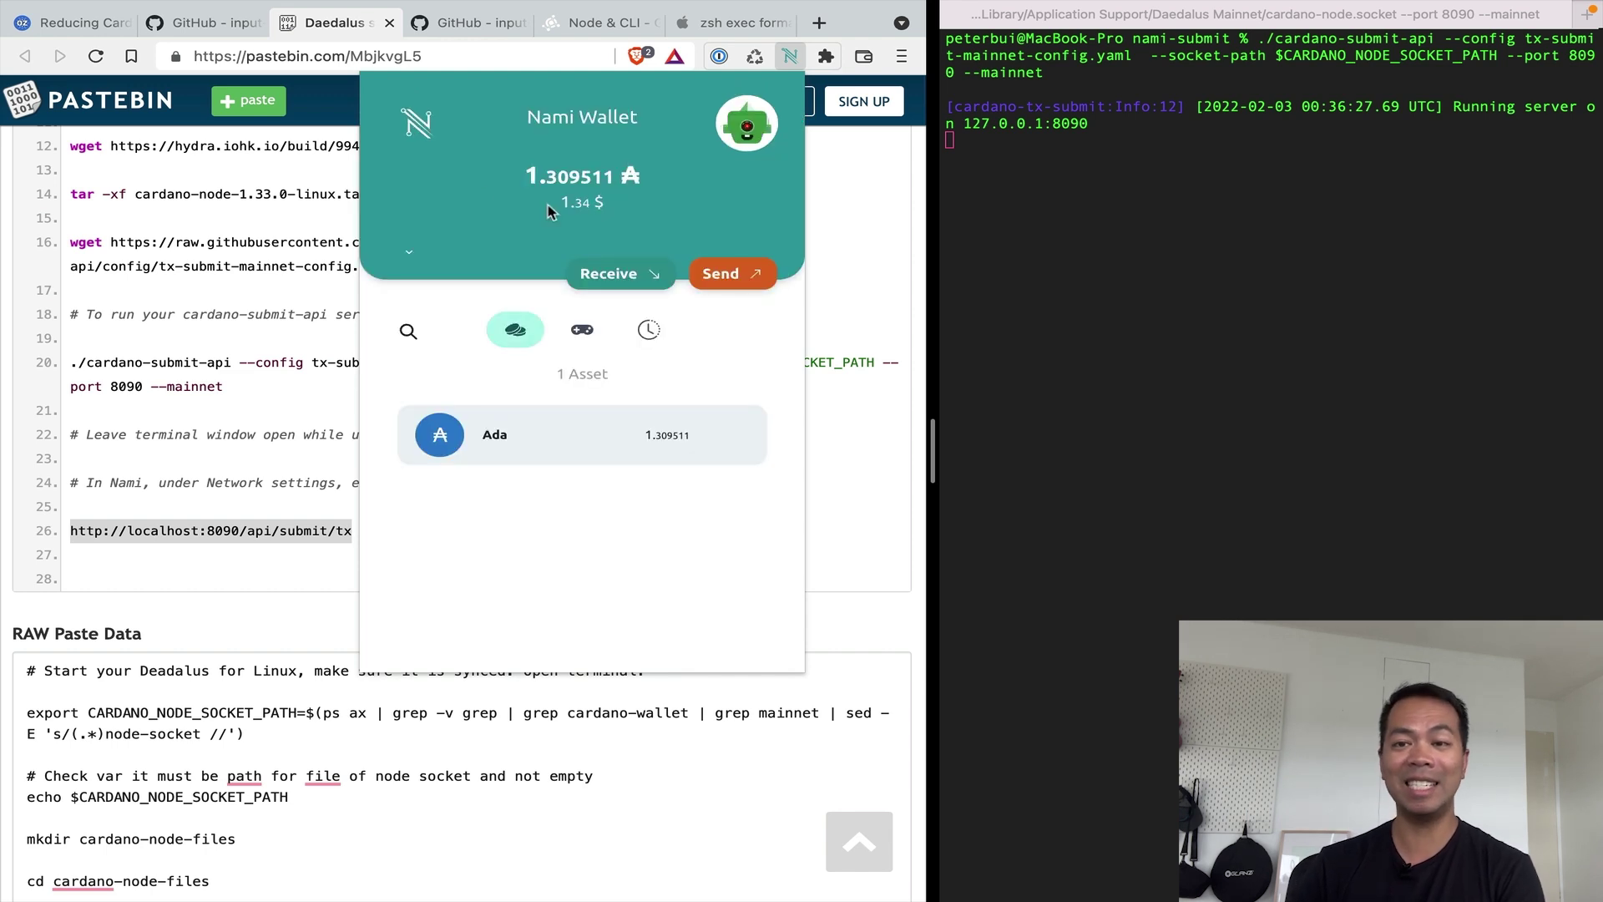
Check the submit-api terminal, then copy the wallet's own receiving address in Nami.
{"action": "left_click", "coordinate": [1163, 203]}
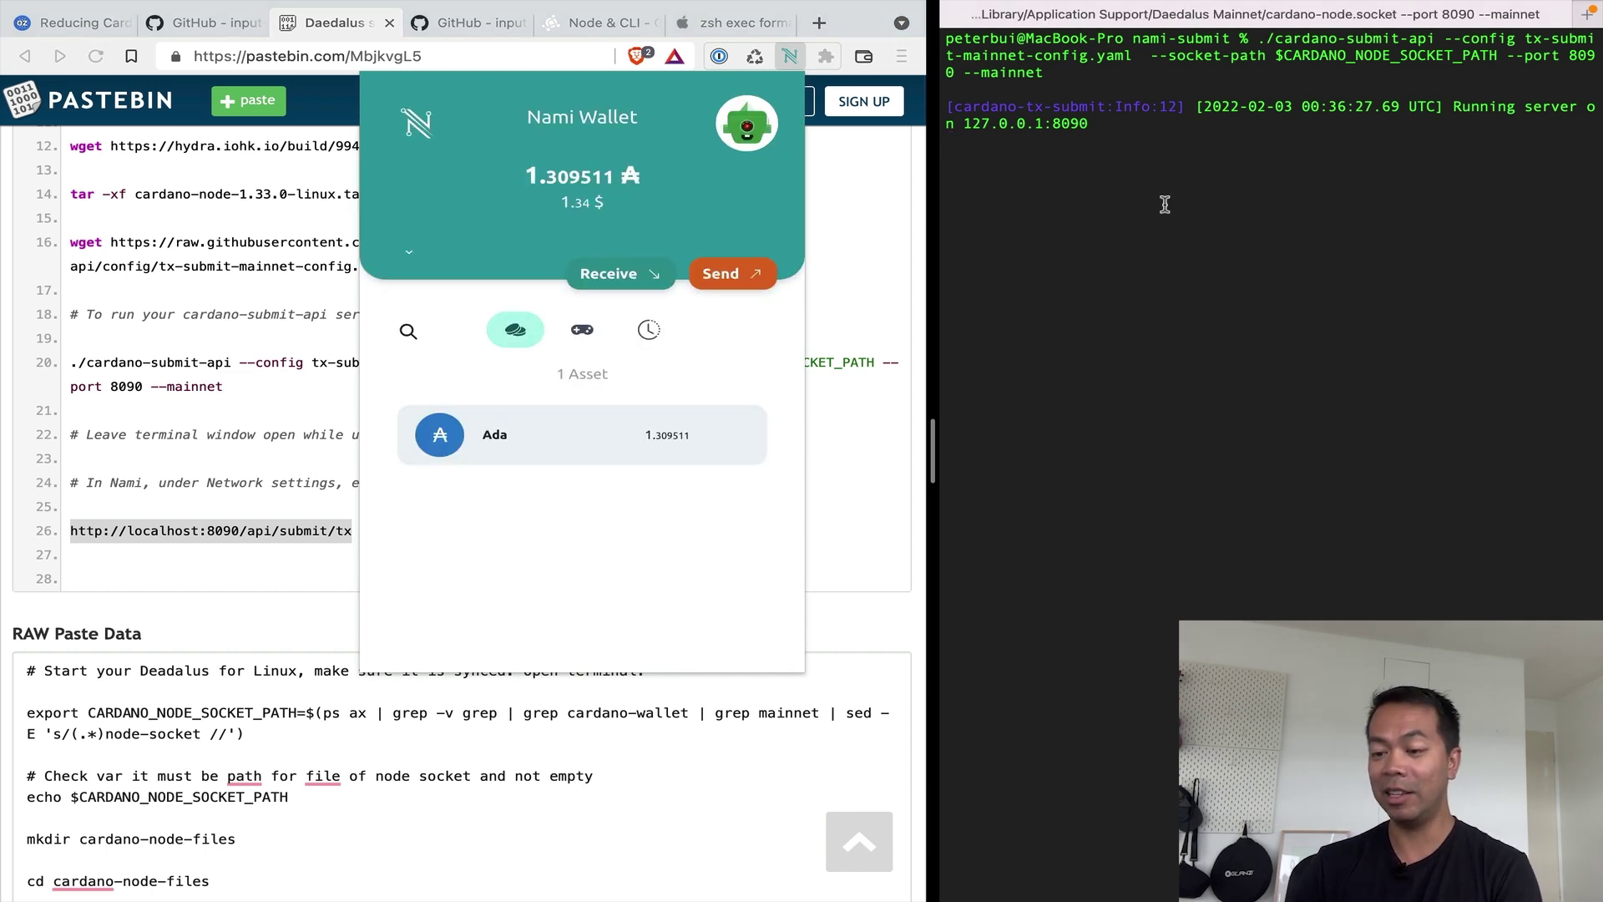
{"action": "left_click", "coordinate": [633, 286]}
{"action": "left_click", "coordinate": [632, 284]}
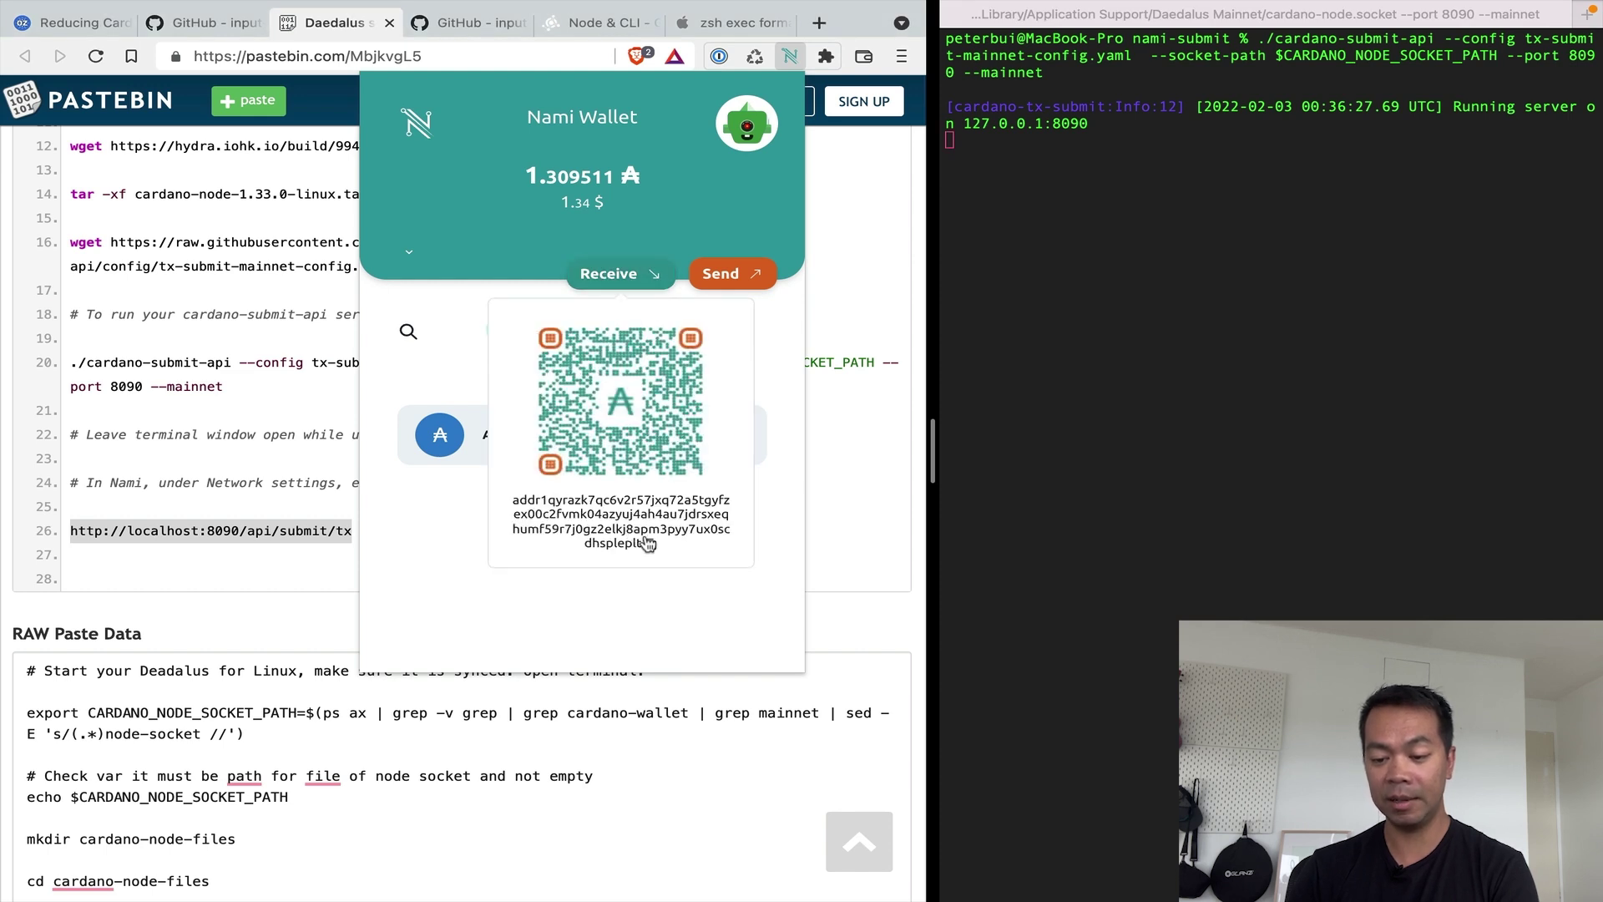
{"action": "left_click", "coordinate": [652, 543]}
Send 1 ada to that own address with message 'testing with nami daedalus' and confirm.
{"action": "left_click", "coordinate": [726, 272]}
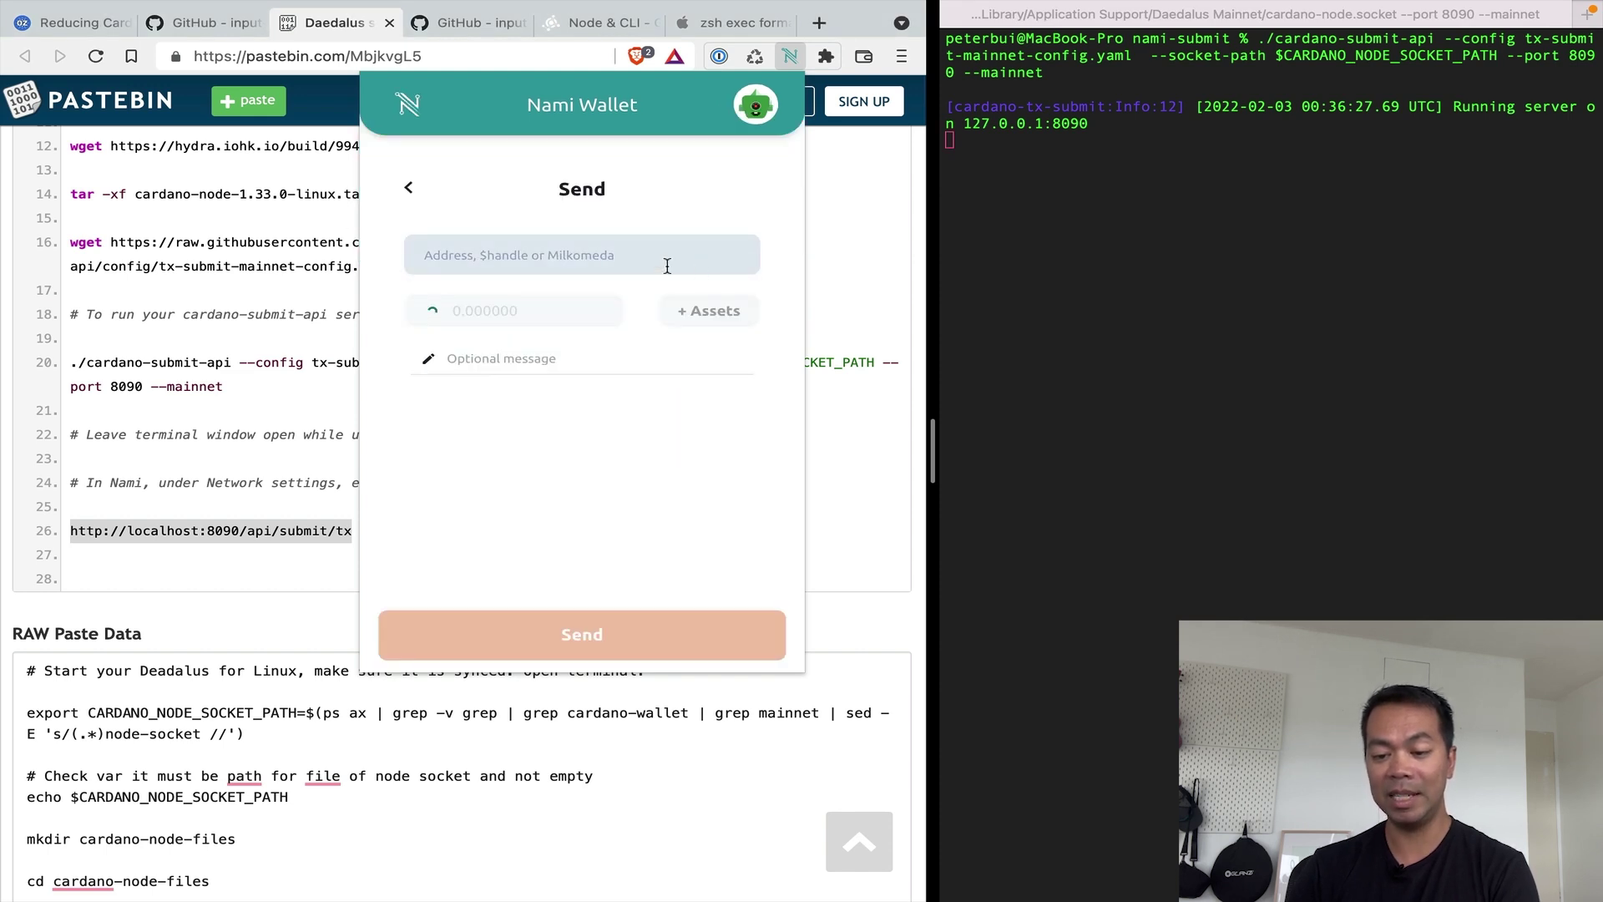
{"action": "left_click", "coordinate": [645, 258]}
{"action": "key", "text": "super+v"}
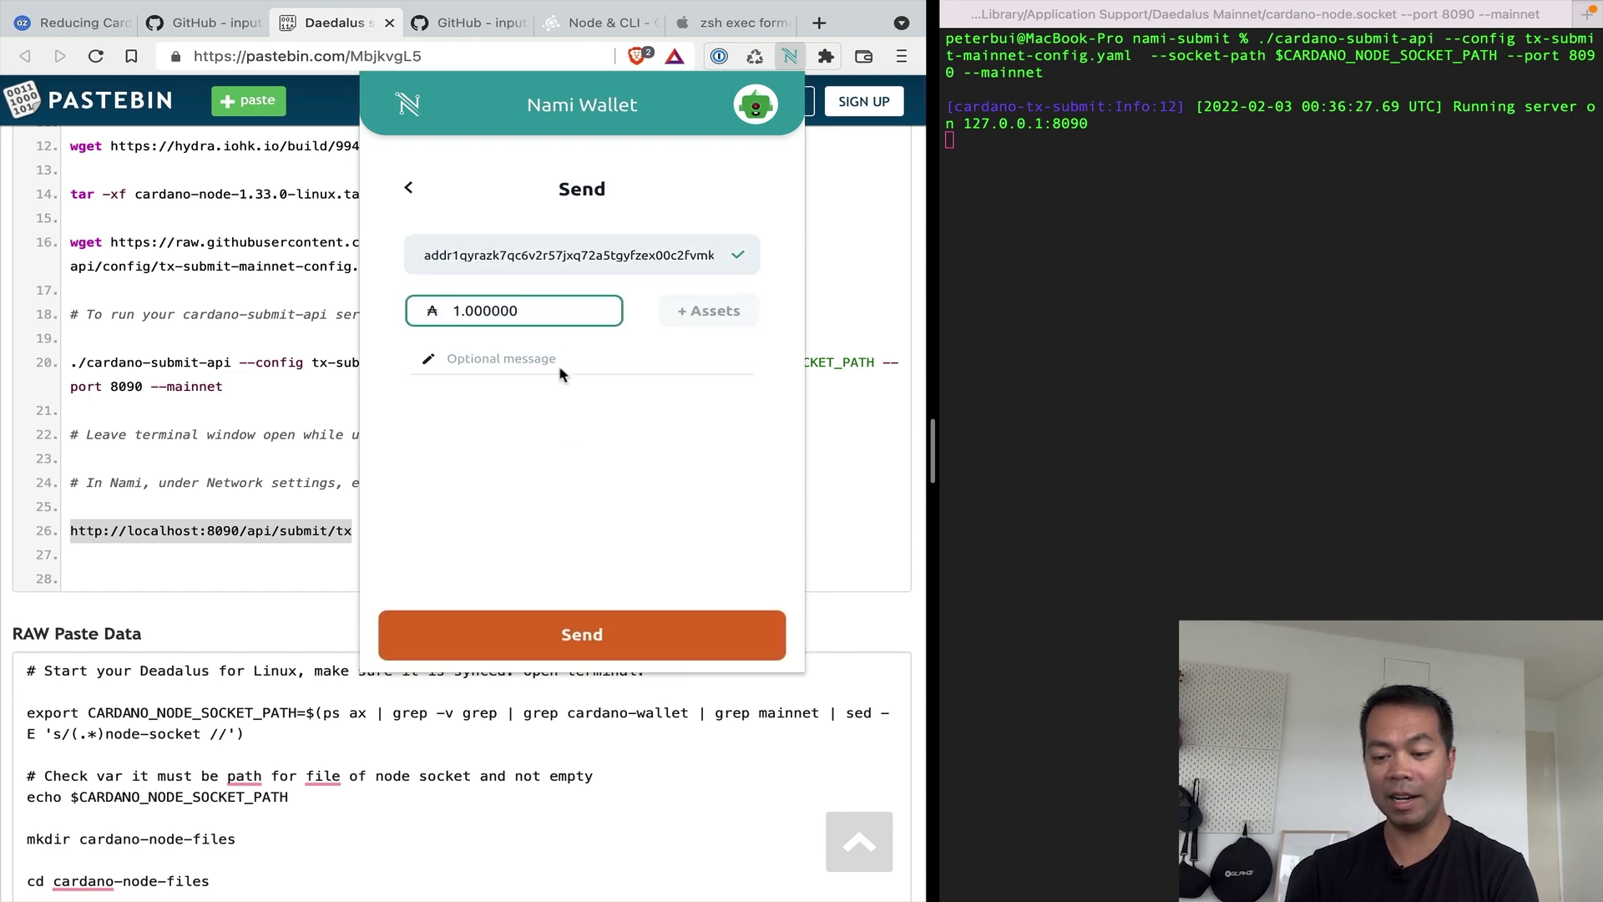
{"action": "left_click", "coordinate": [556, 357]}
{"action": "type", "text": "testing with nami daedalus"}
{"action": "left_click", "coordinate": [582, 635]}
{"action": "left_click", "coordinate": [672, 514]}
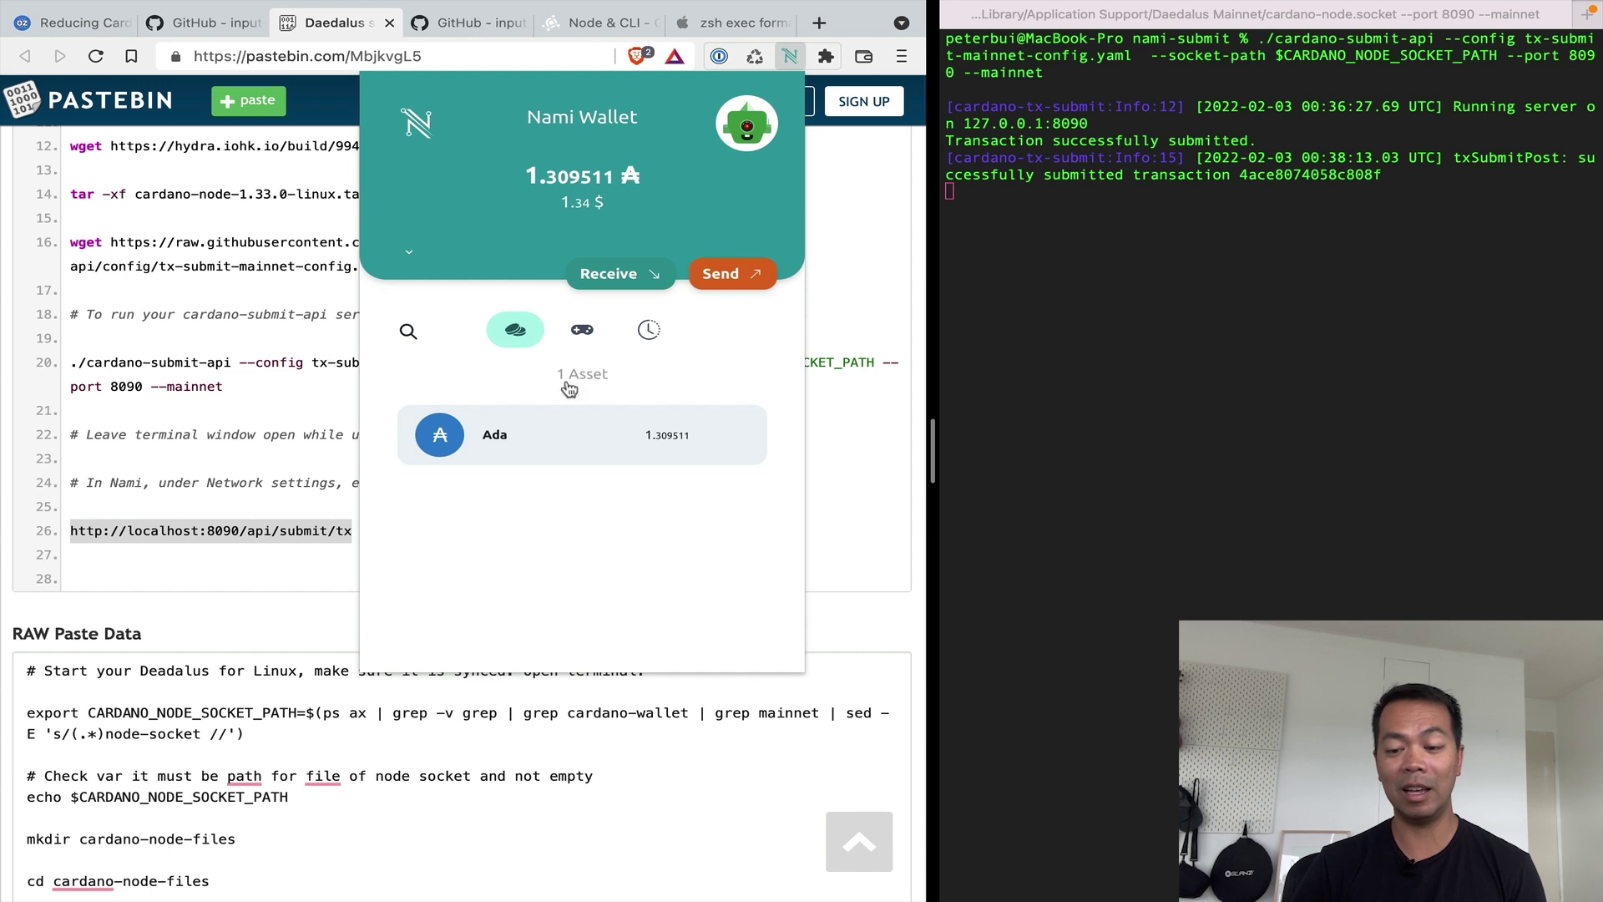
Show Nami's History tab listing the -60.059486 ADA send and the 1.6 ADA receipt.
{"action": "left_click", "coordinate": [650, 332]}
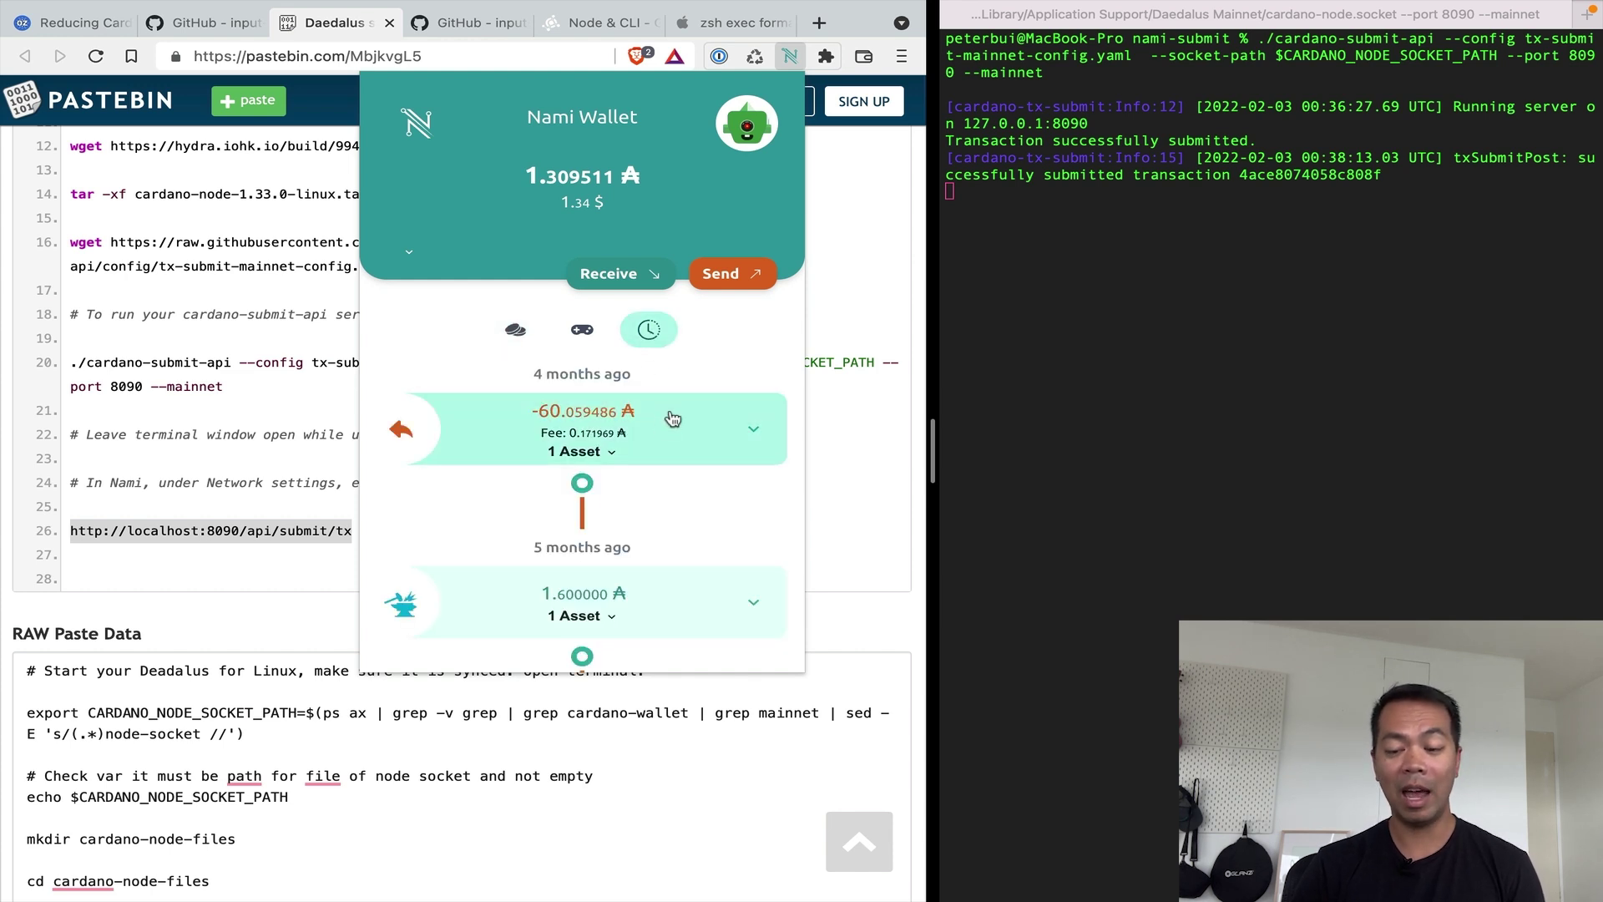